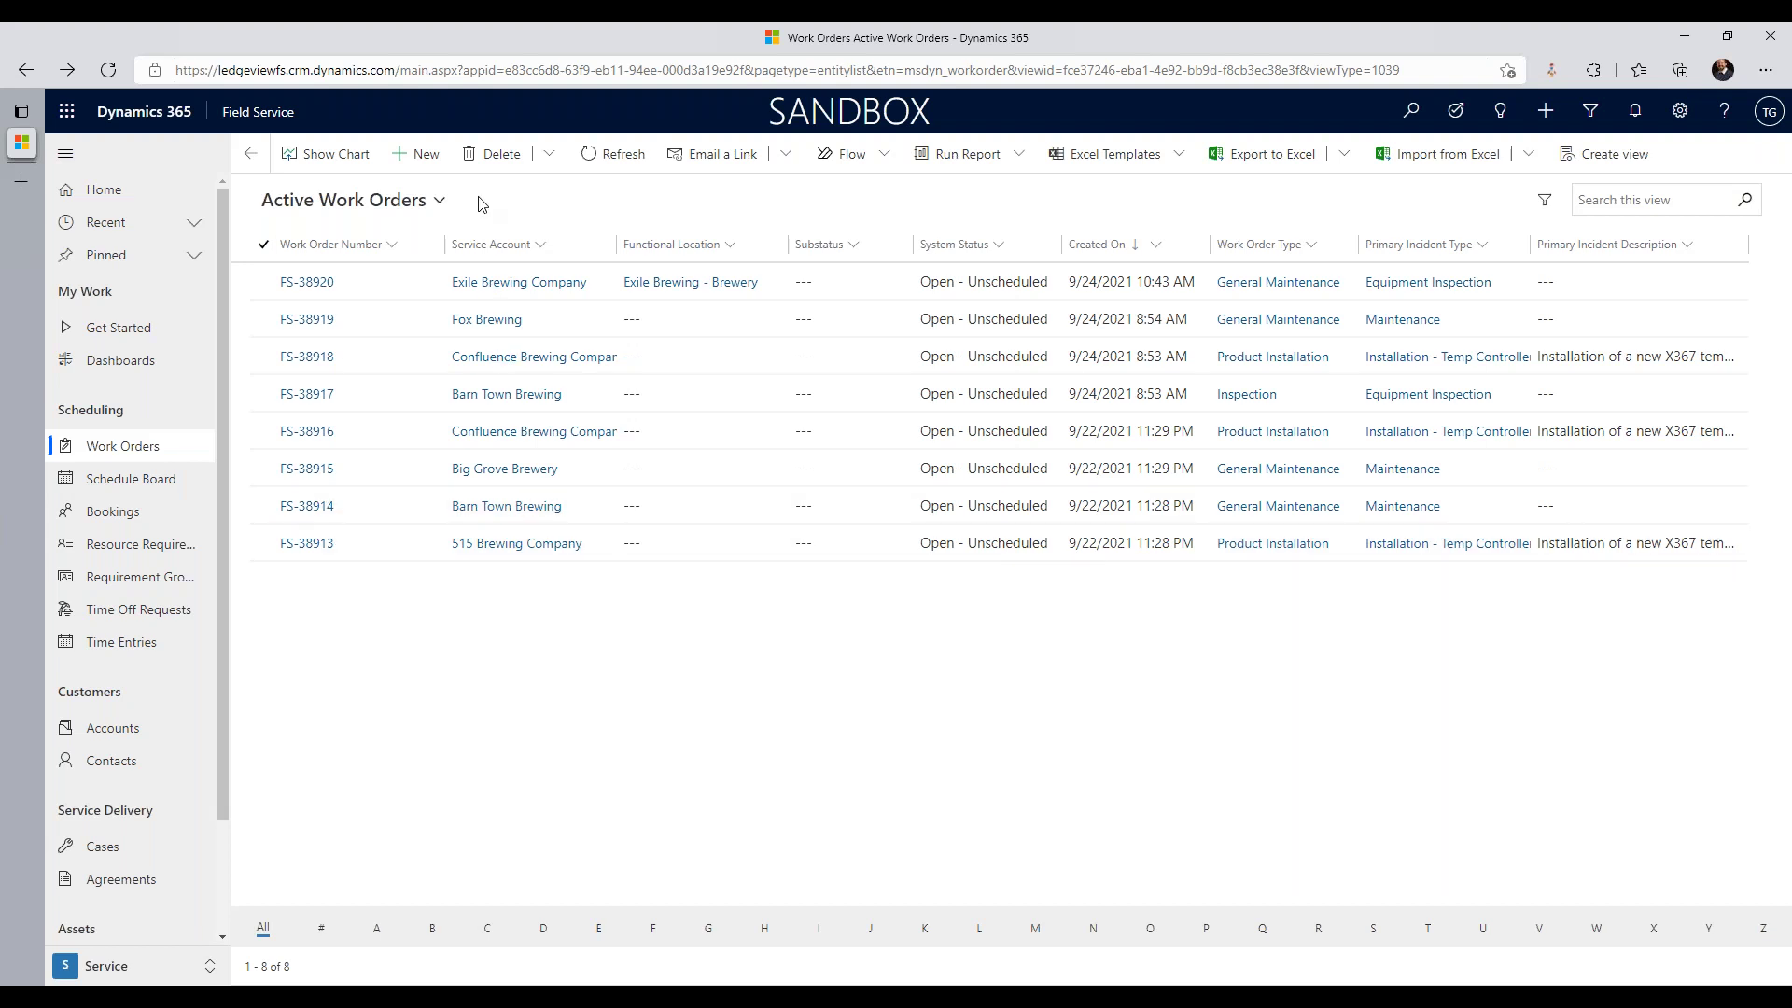
Step: Open the Ledgeview Partners account, view its service address map, then return to All Accounts
{"action": "left_click", "coordinate": [182, 746]}
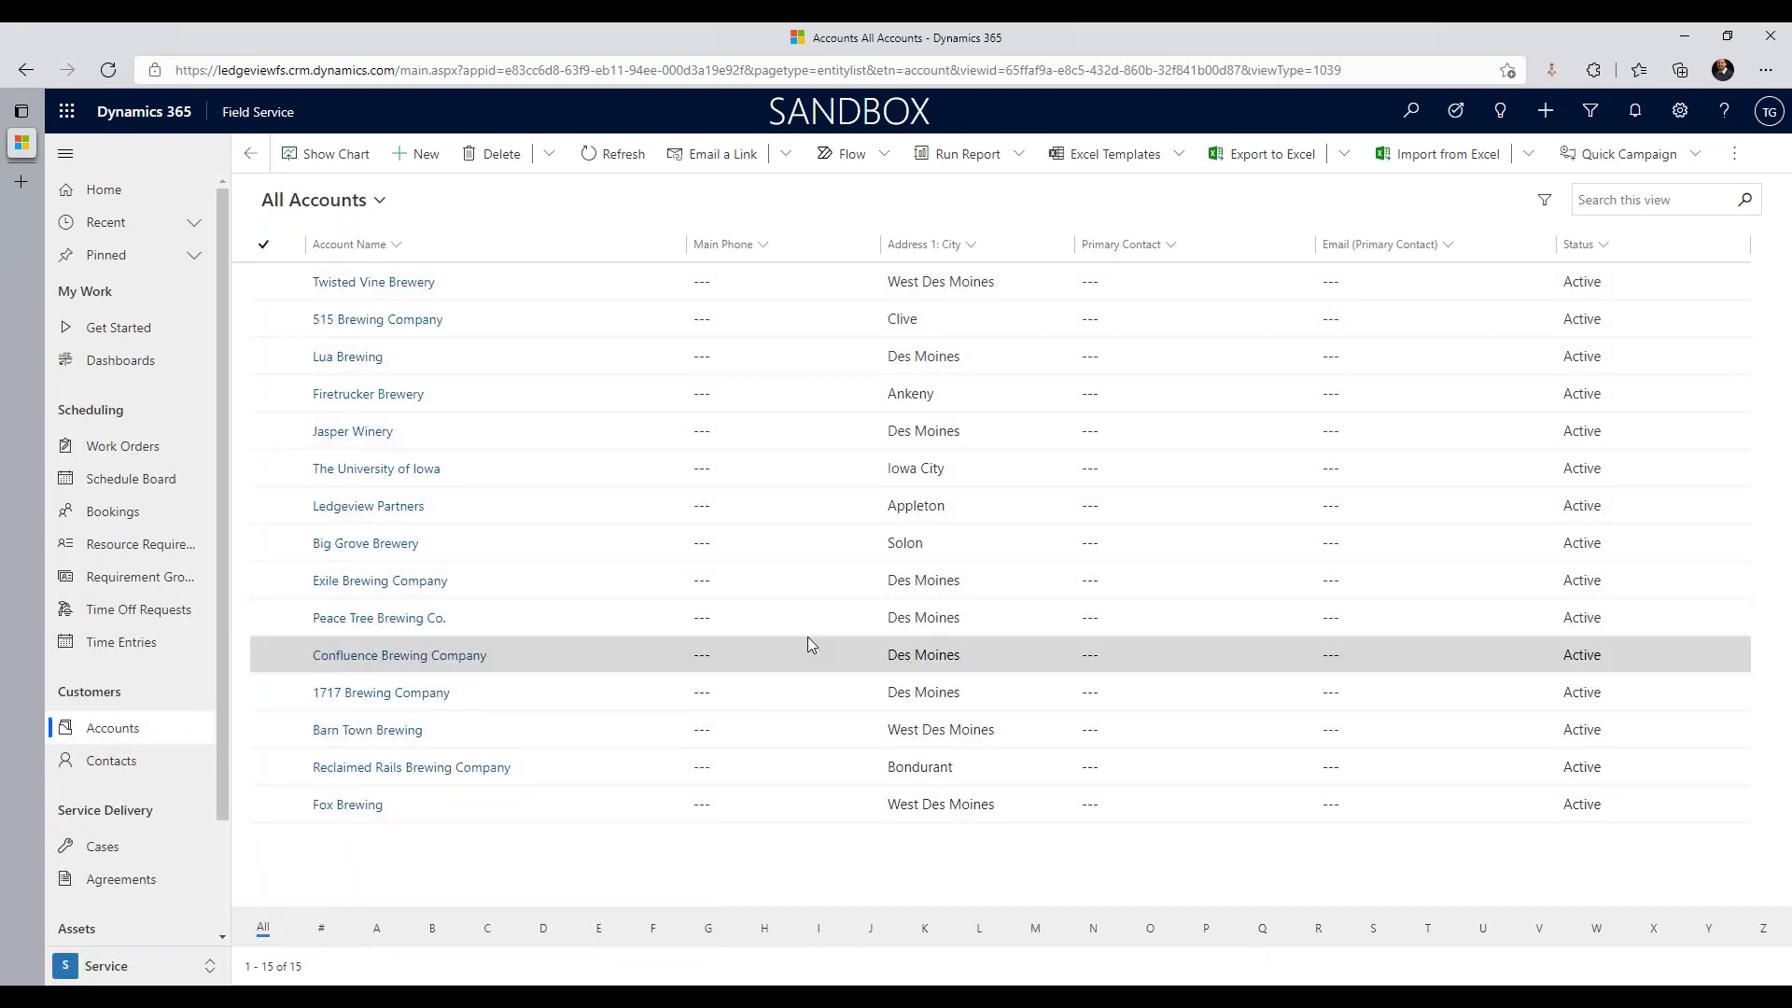
{"action": "double_click", "coordinate": [928, 507]}
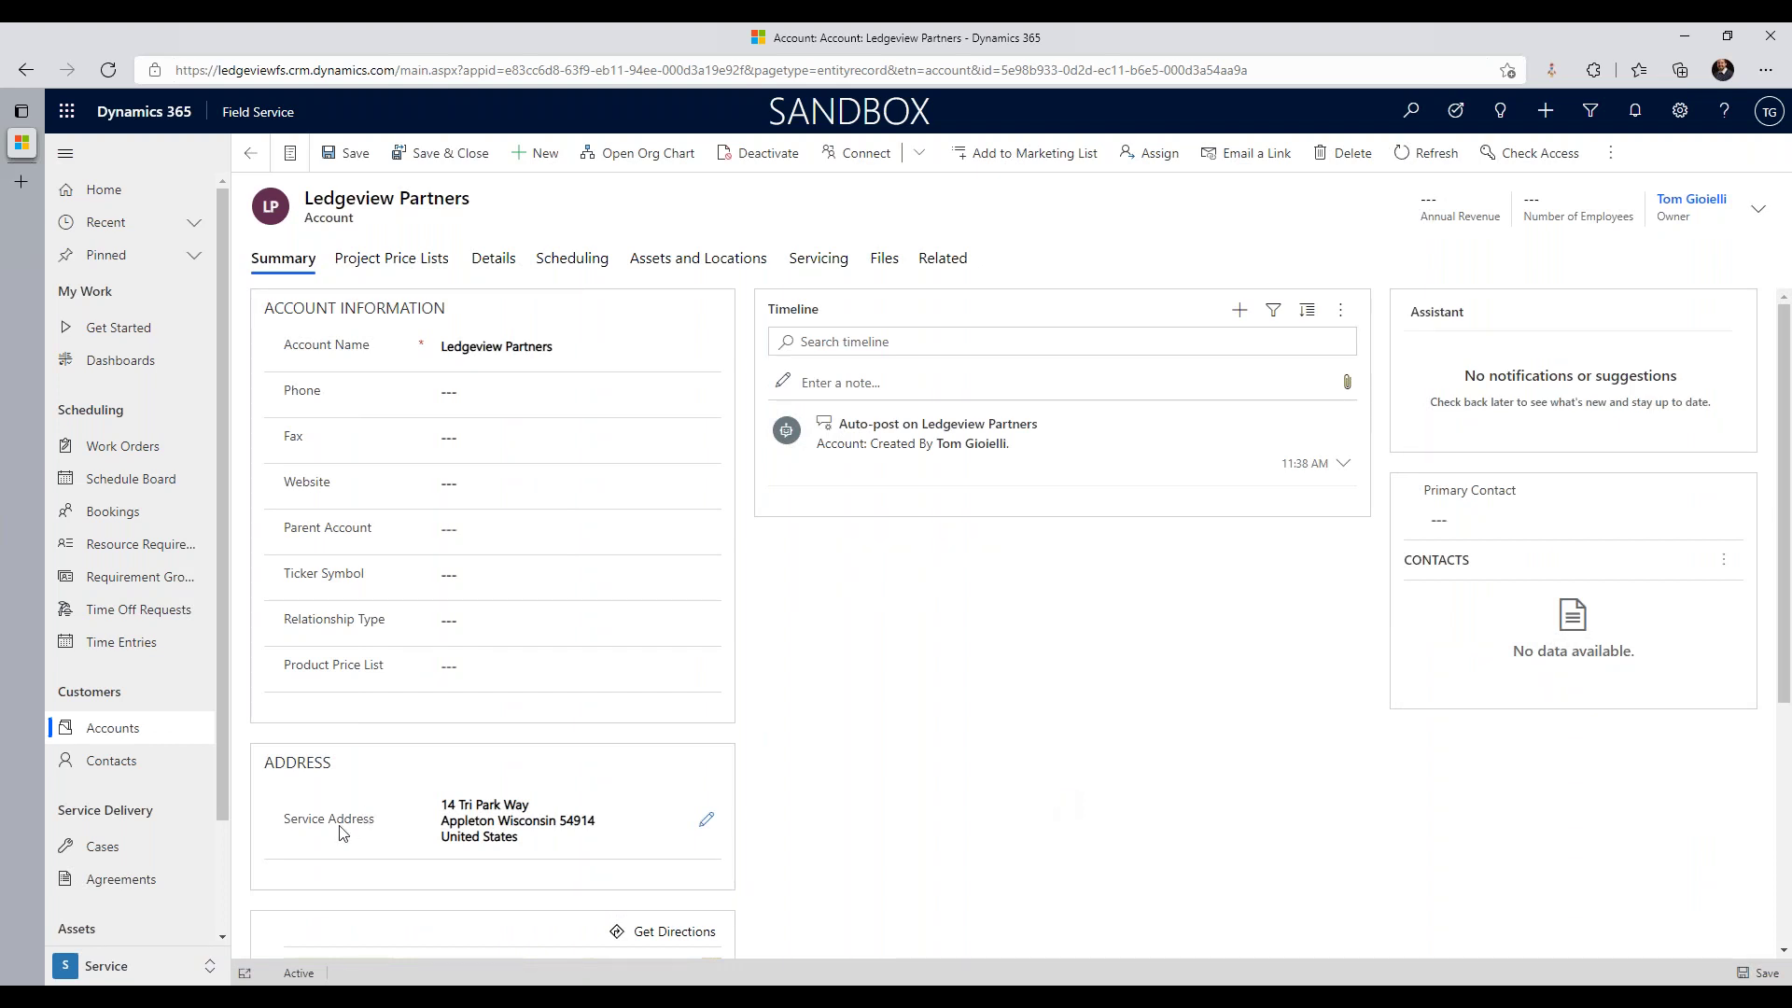
{"action": "scroll", "coordinate": [342, 830], "scroll_direction": "down", "scroll_amount": 3}
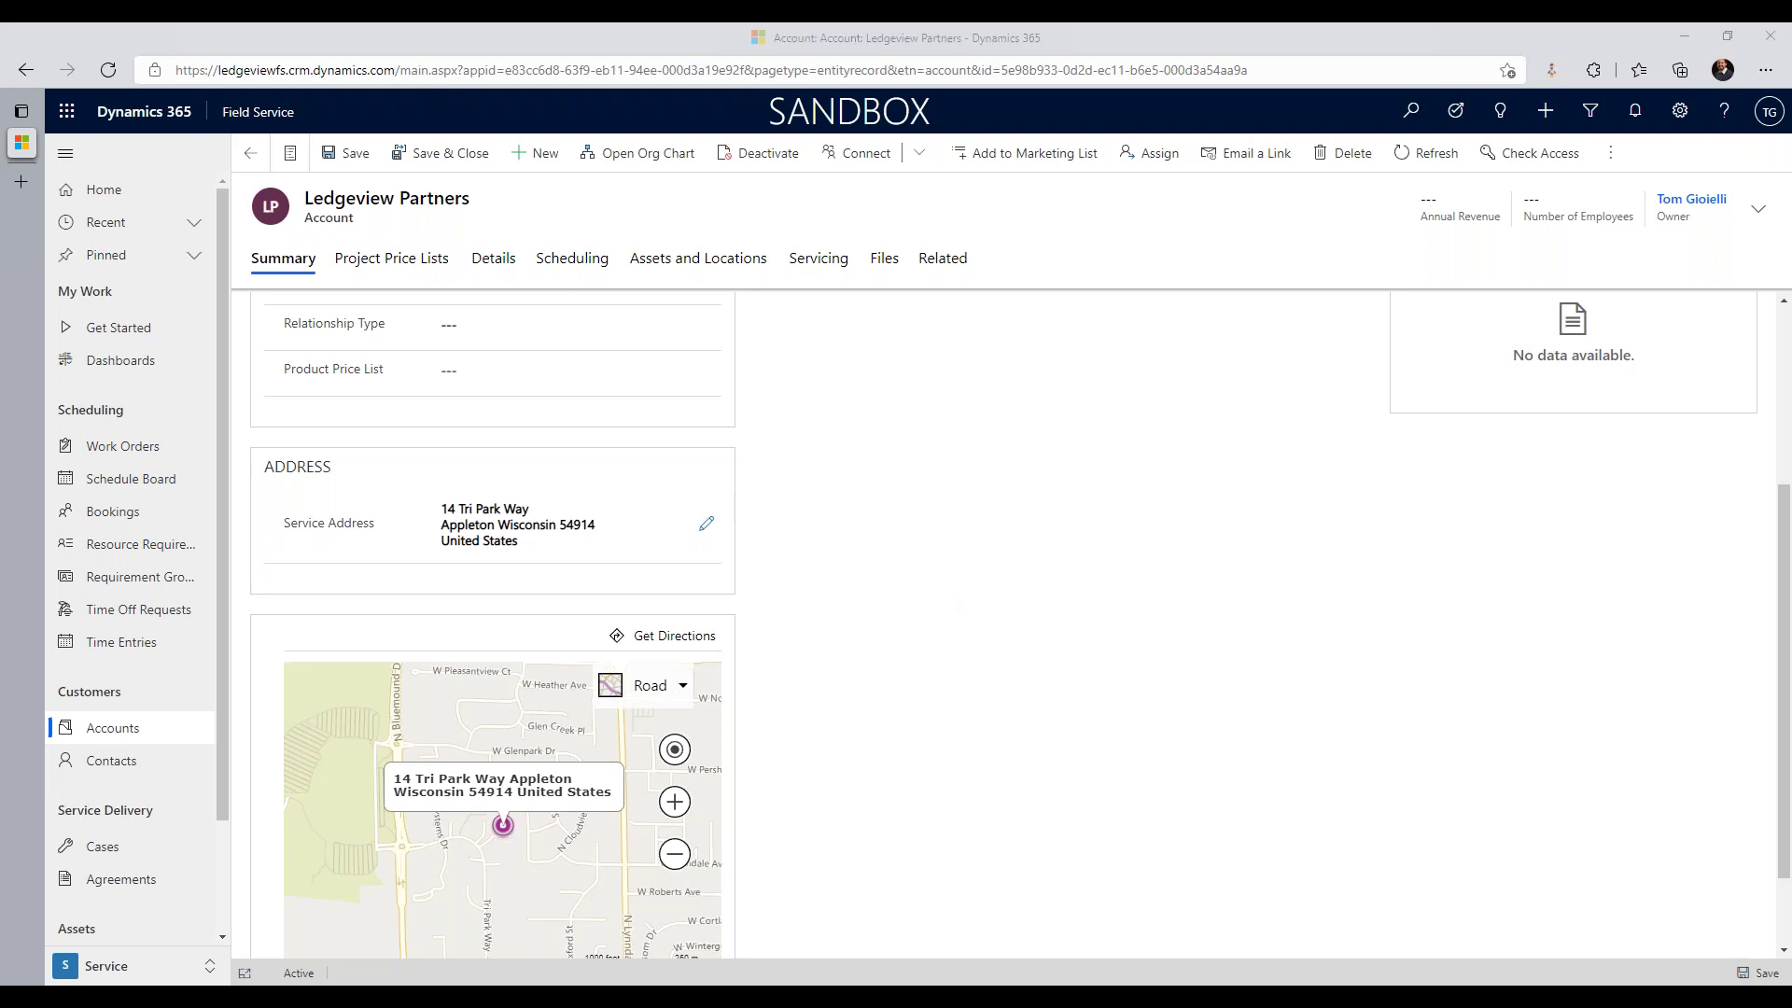
{"action": "left_click", "coordinate": [1004, 627]}
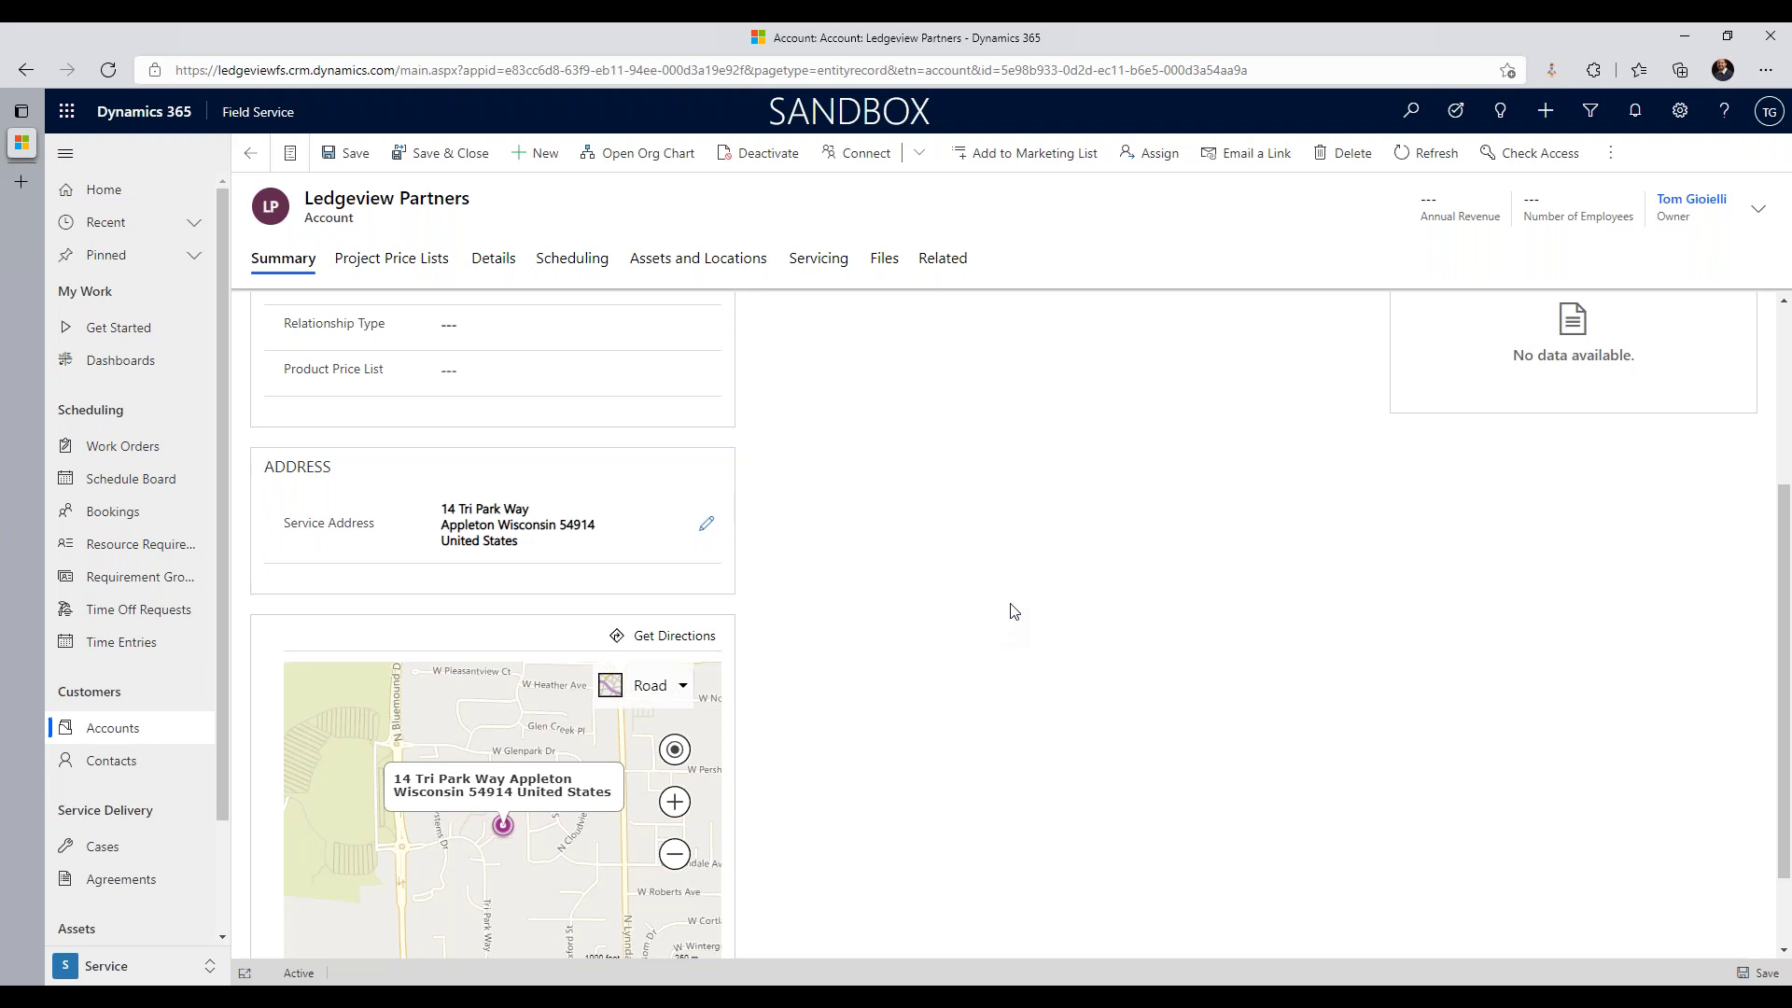
{"action": "left_click", "coordinate": [96, 728]}
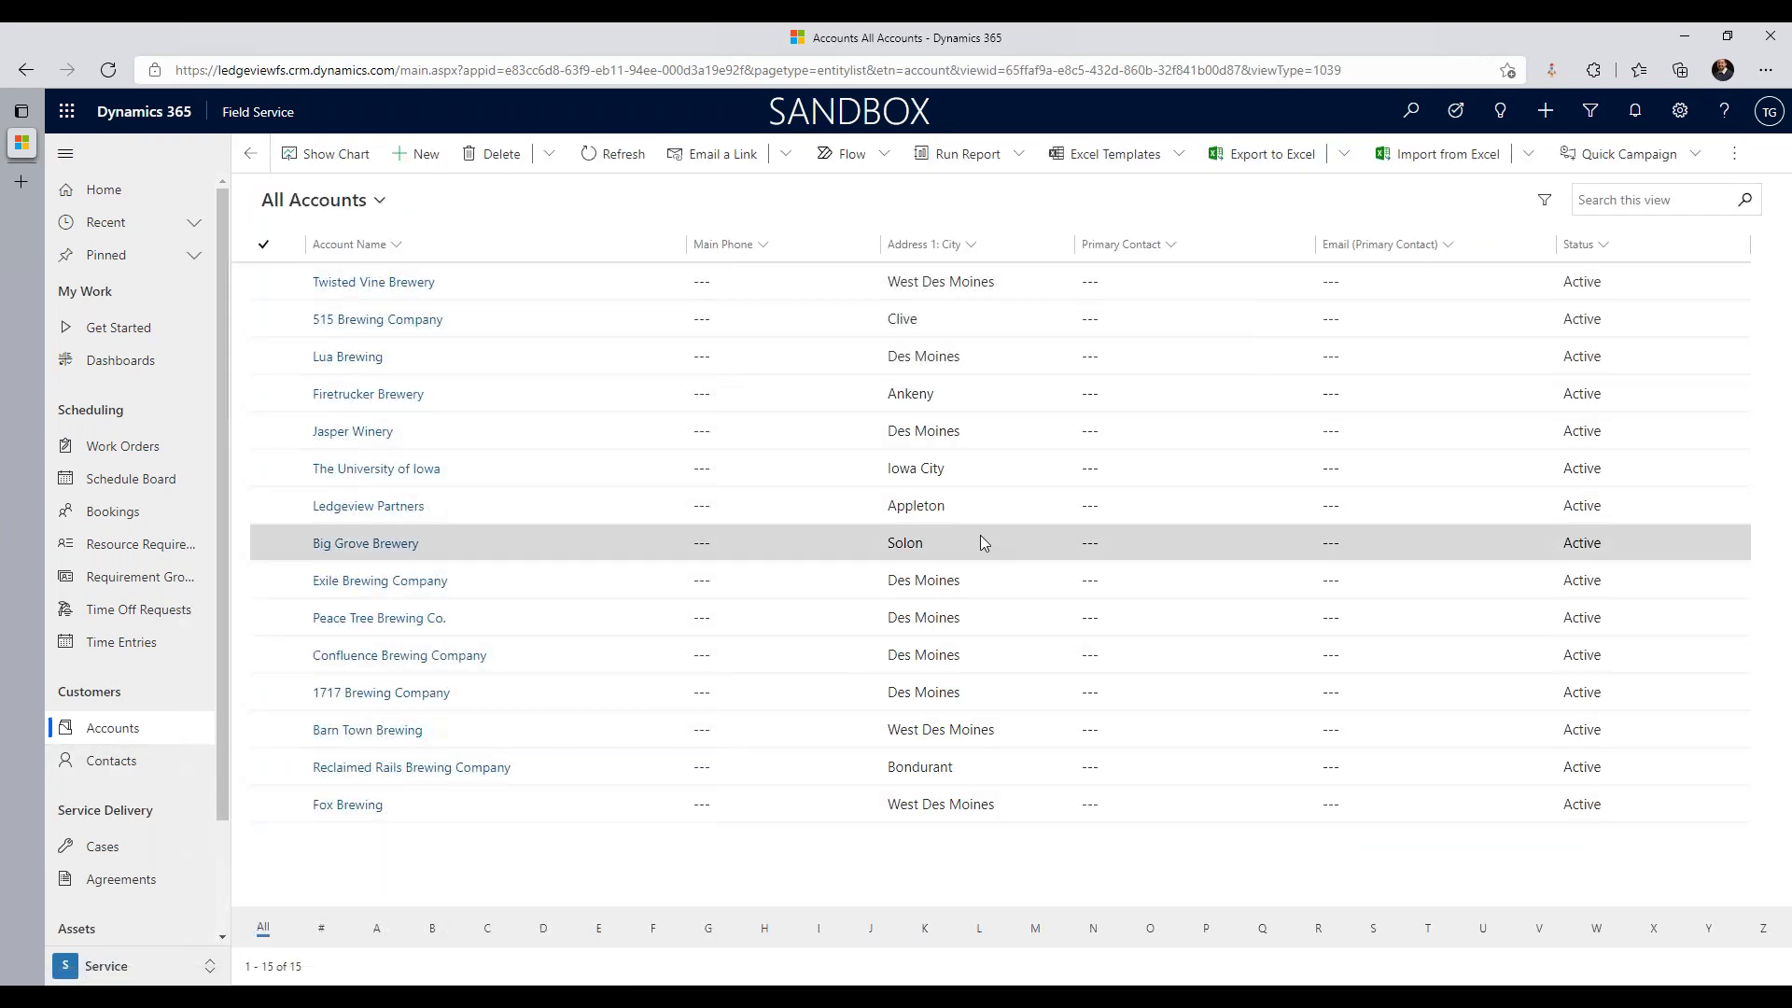
Step: Open The University of Iowa account and pan its Bing map around the service address
{"action": "left_click", "coordinate": [995, 473]}
{"action": "double_click", "coordinate": [994, 472]}
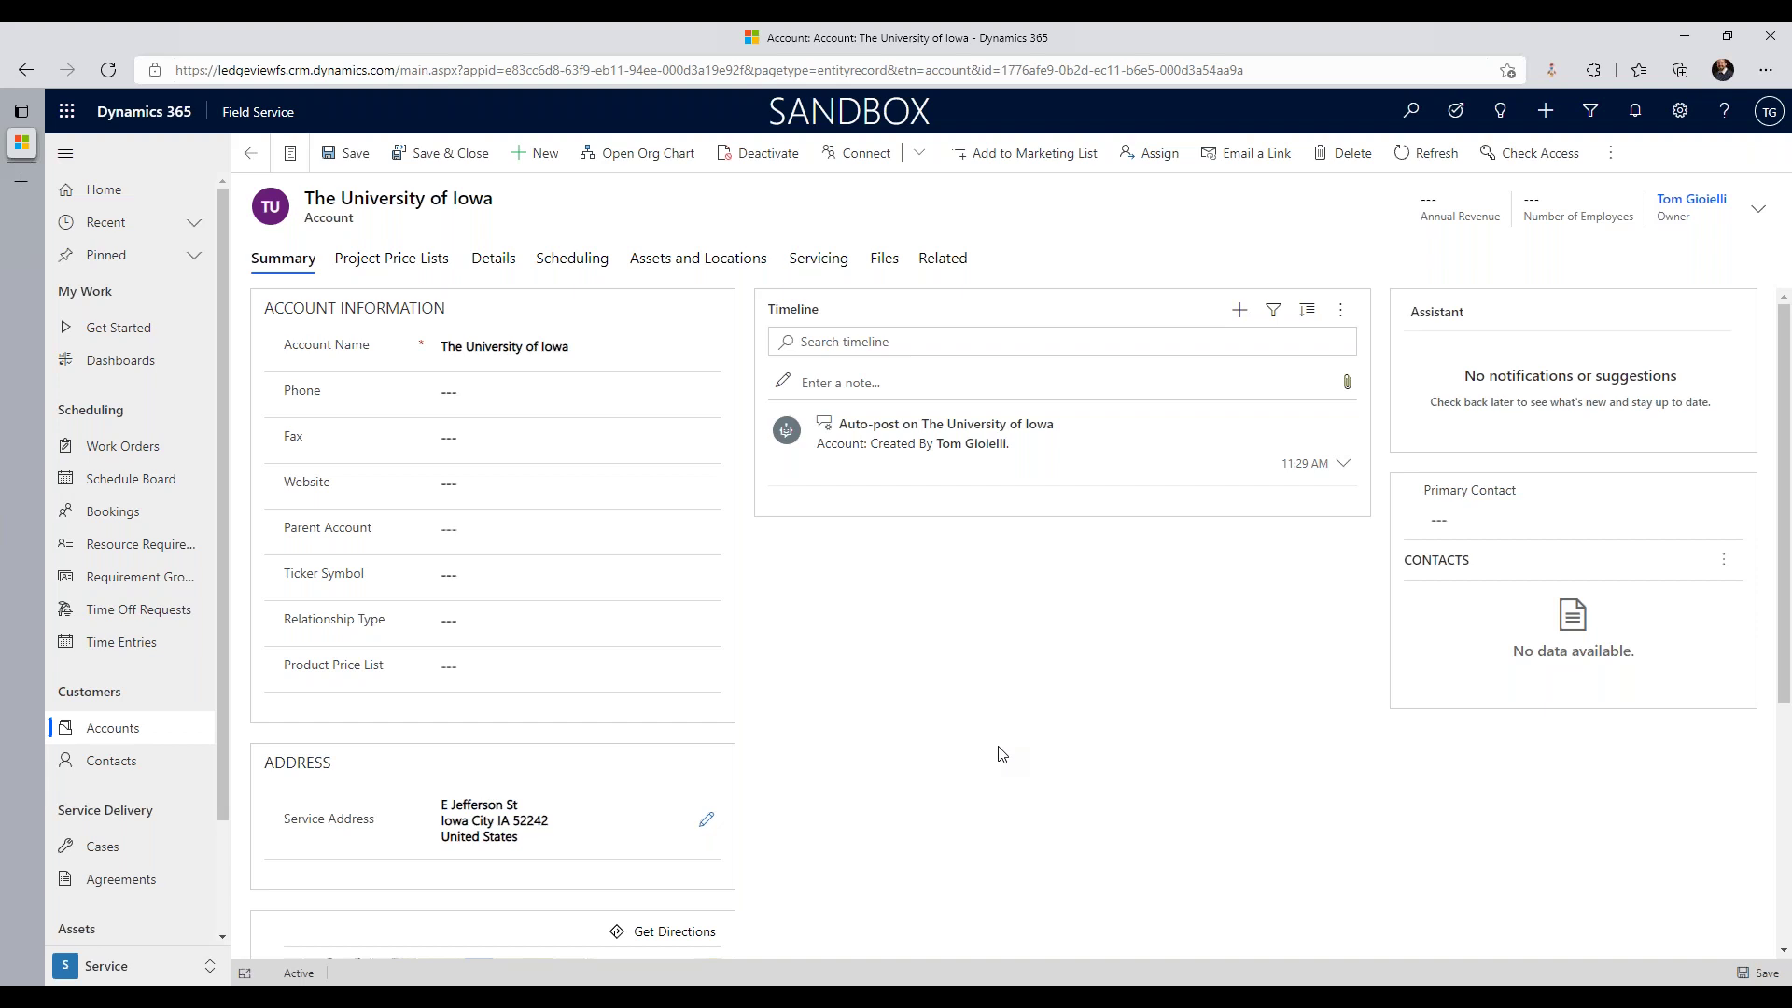
{"action": "scroll", "coordinate": [964, 732], "scroll_direction": "down", "scroll_amount": 5}
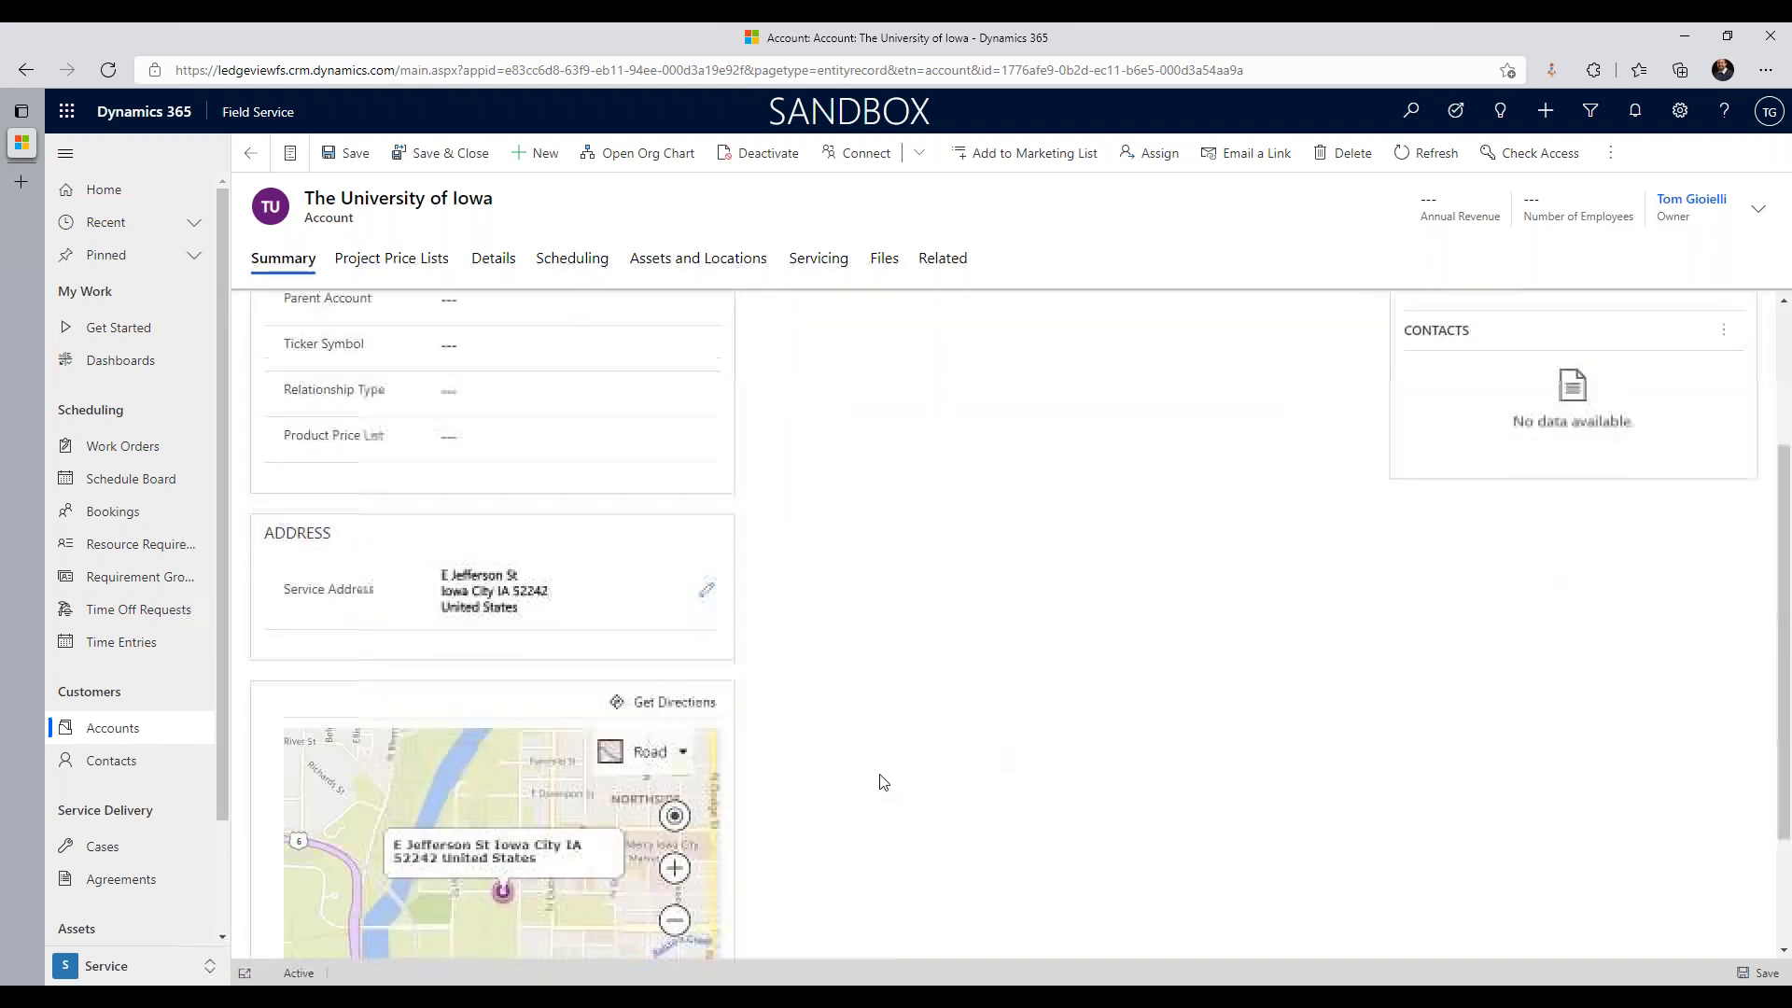
{"action": "mouse_move", "coordinate": [456, 770]}
{"action": "left_mouse_down"}
{"action": "mouse_move", "coordinate": [491, 769]}
{"action": "mouse_move", "coordinate": [465, 772]}
{"action": "left_mouse_up"}
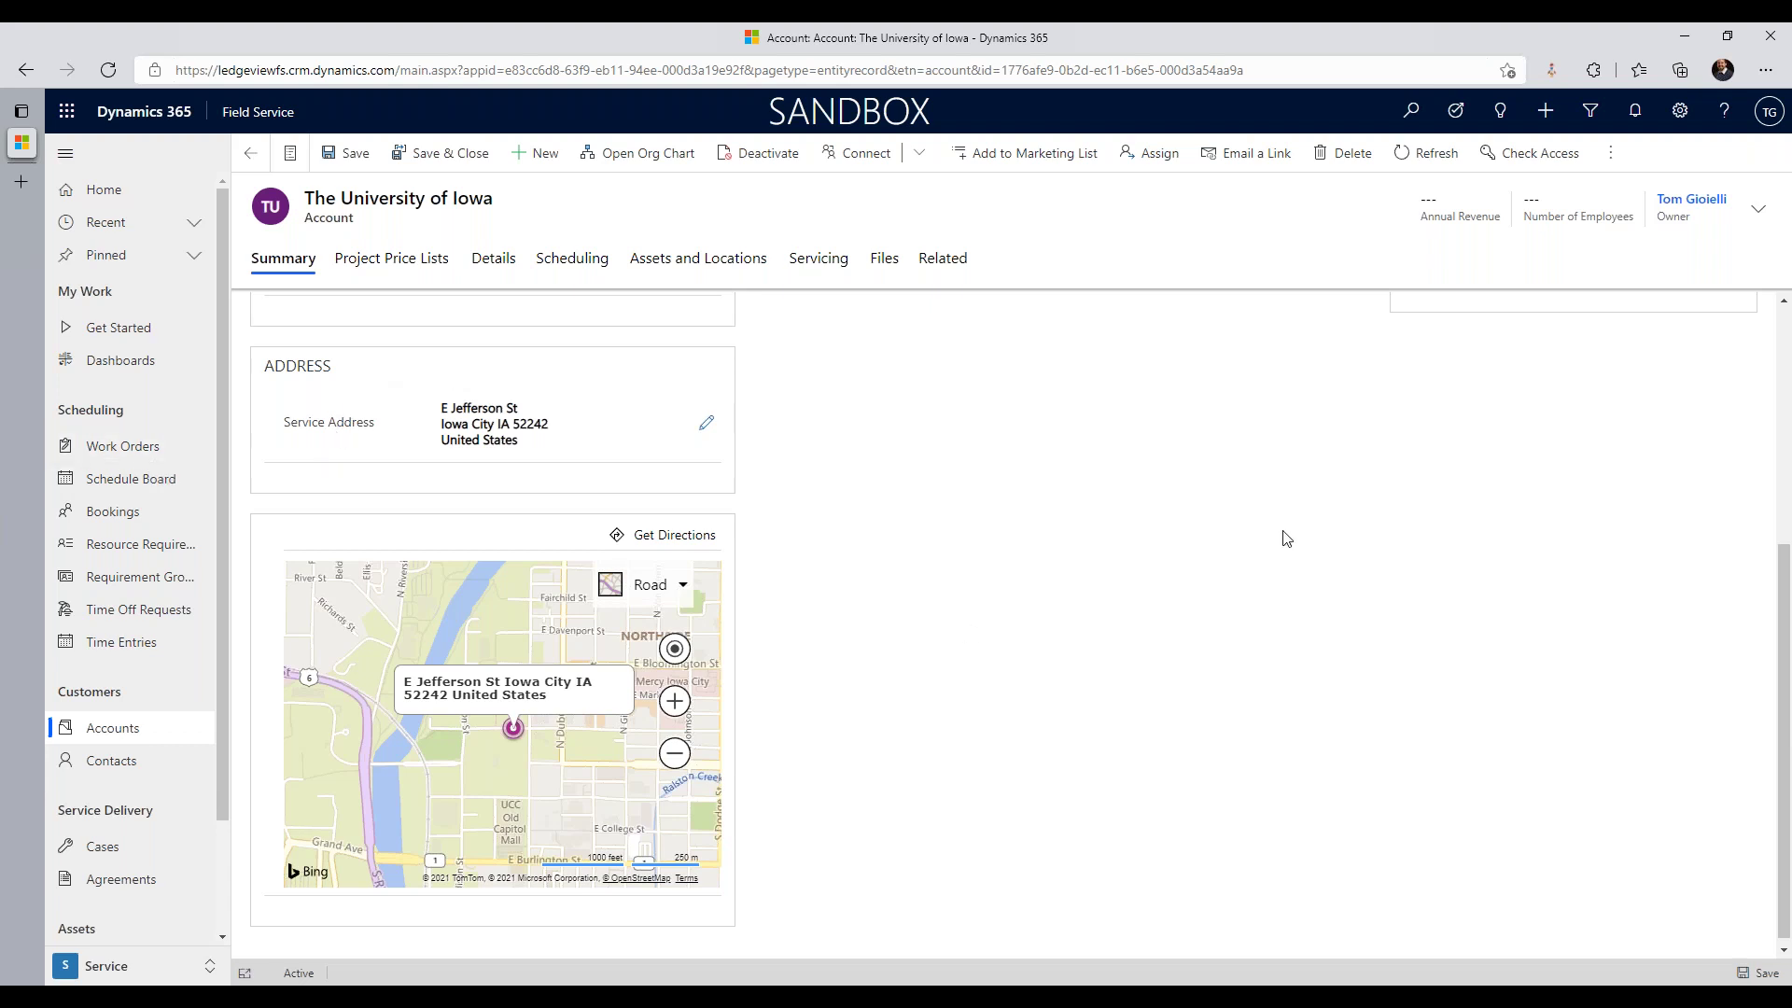
{"action": "scroll", "coordinate": [1279, 532], "scroll_direction": "up", "scroll_amount": 5}
{"action": "scroll", "coordinate": [116, 784], "scroll_direction": "down", "scroll_amount": 2}
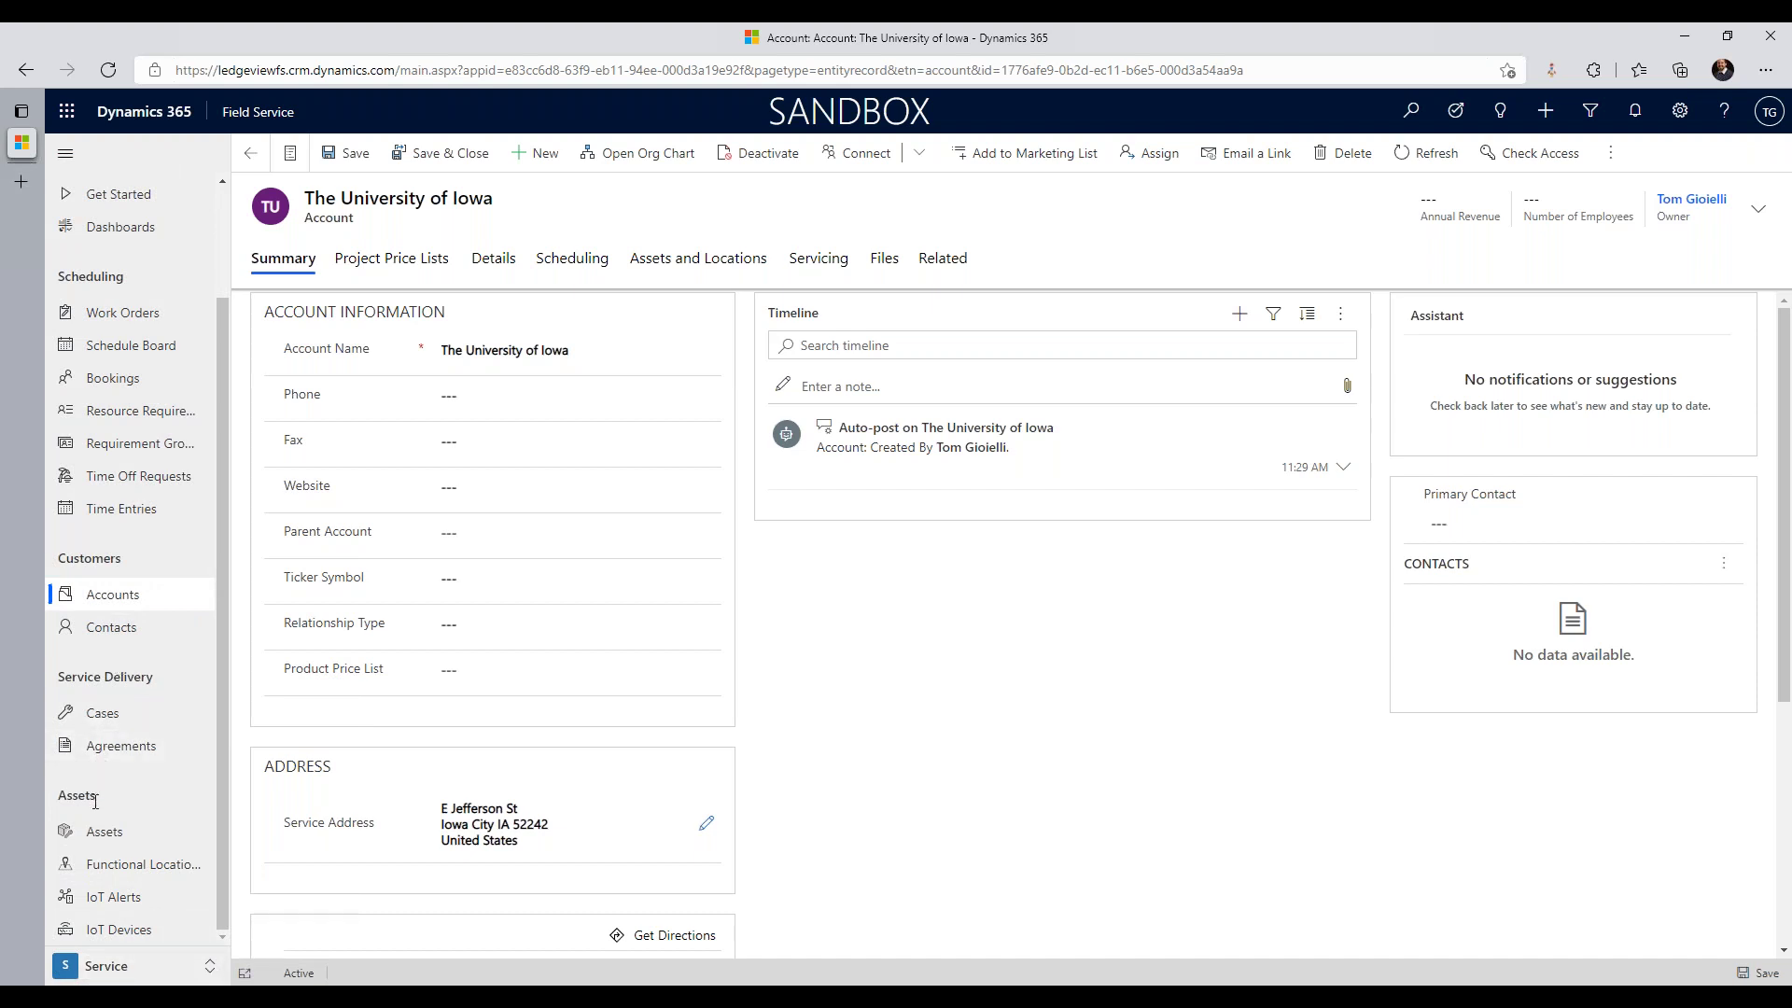
Step: Open the Kinnick Stadium functional location and inspect its name, service address and related accounts
{"action": "left_click", "coordinate": [124, 872]}
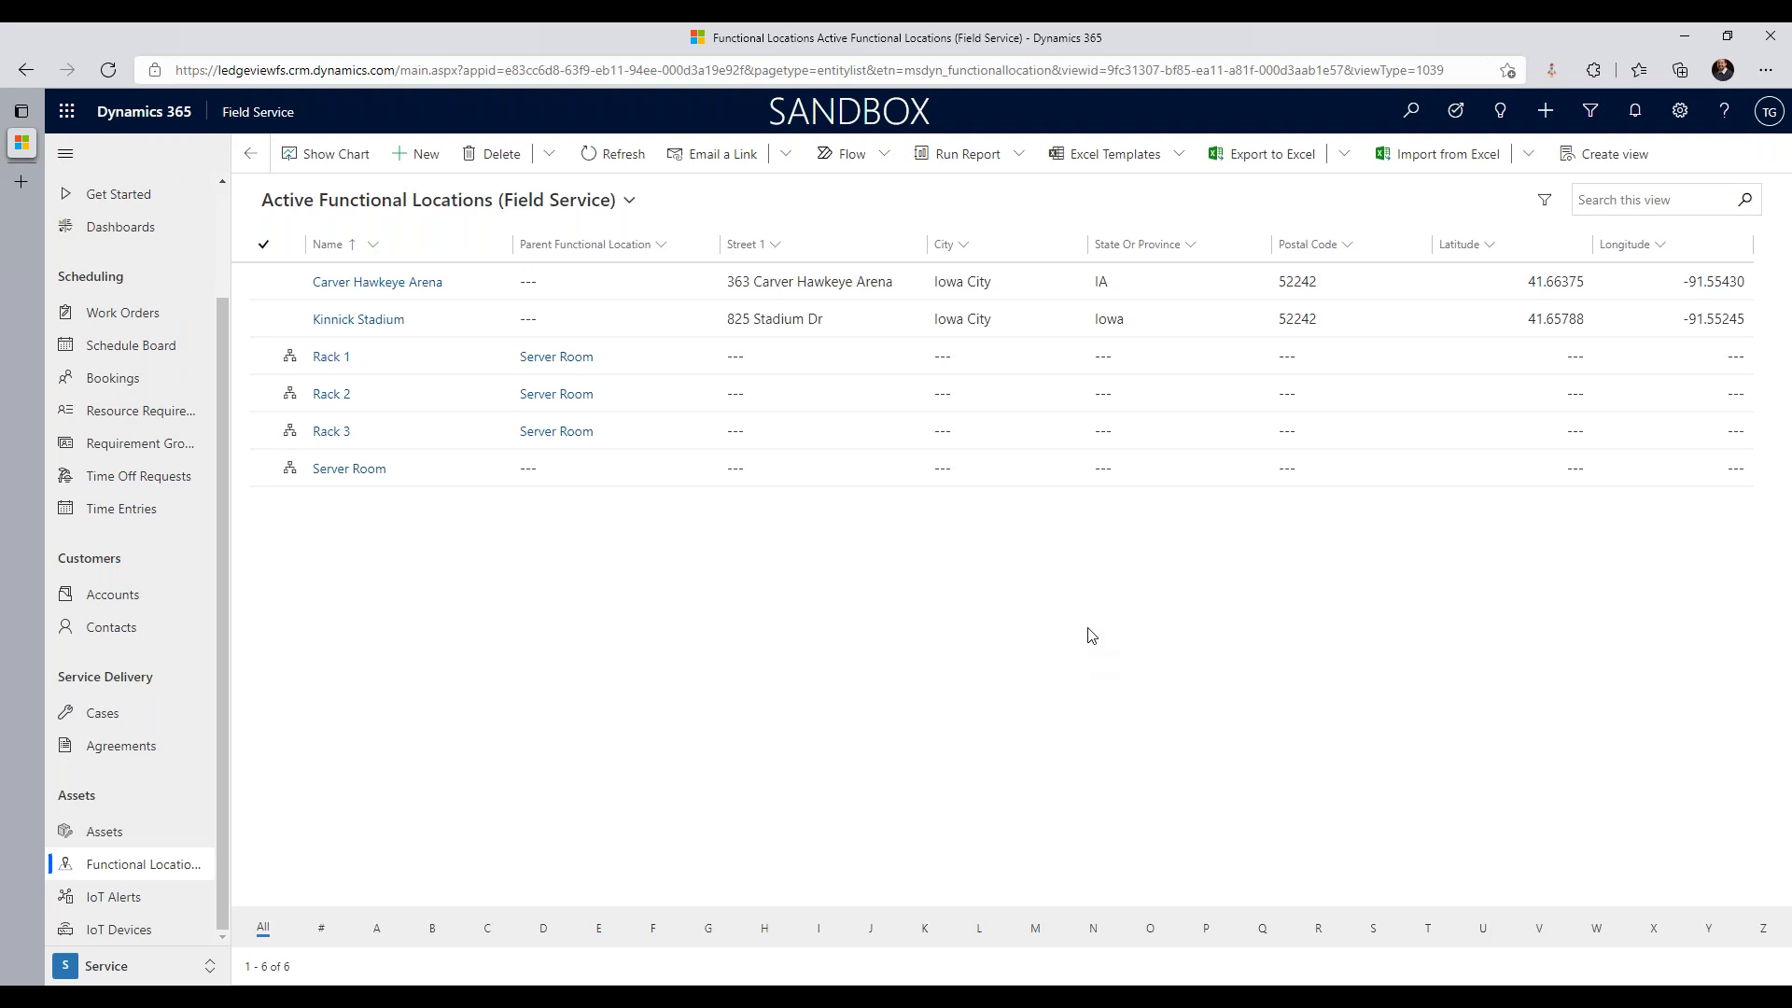
{"action": "double_click", "coordinate": [866, 318]}
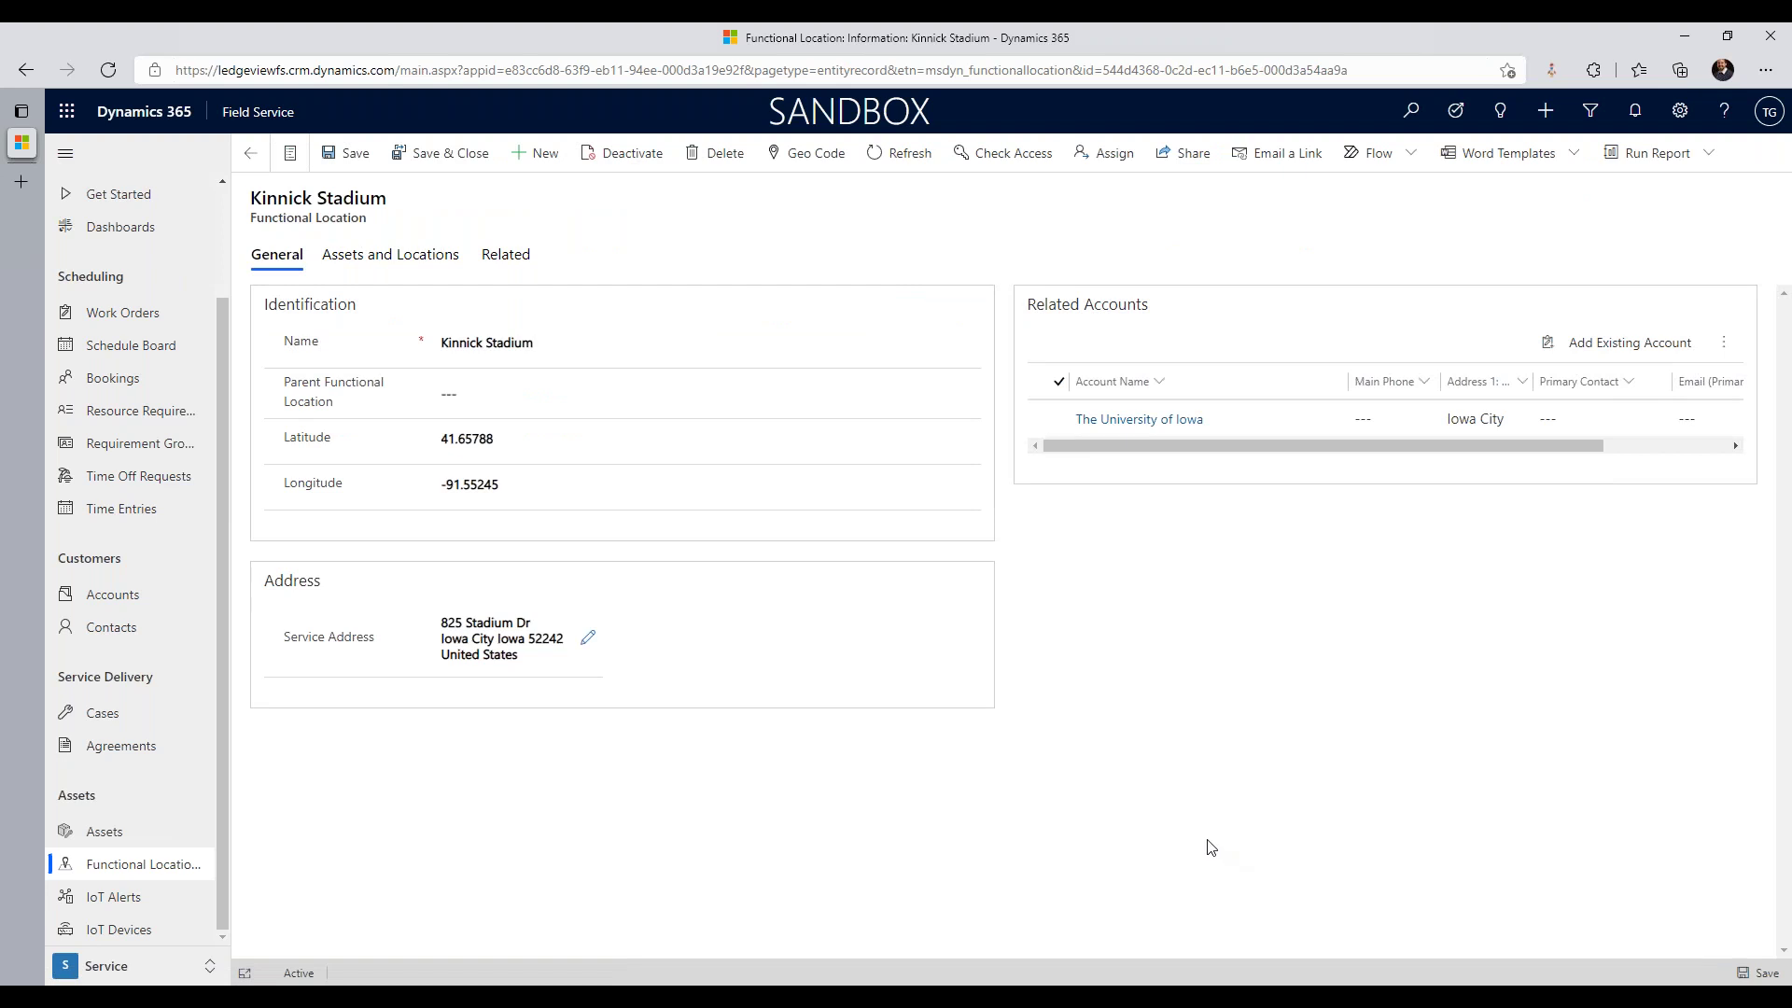
{"action": "left_click_drag", "start_coordinate": [600, 336], "coordinate": [404, 355]}
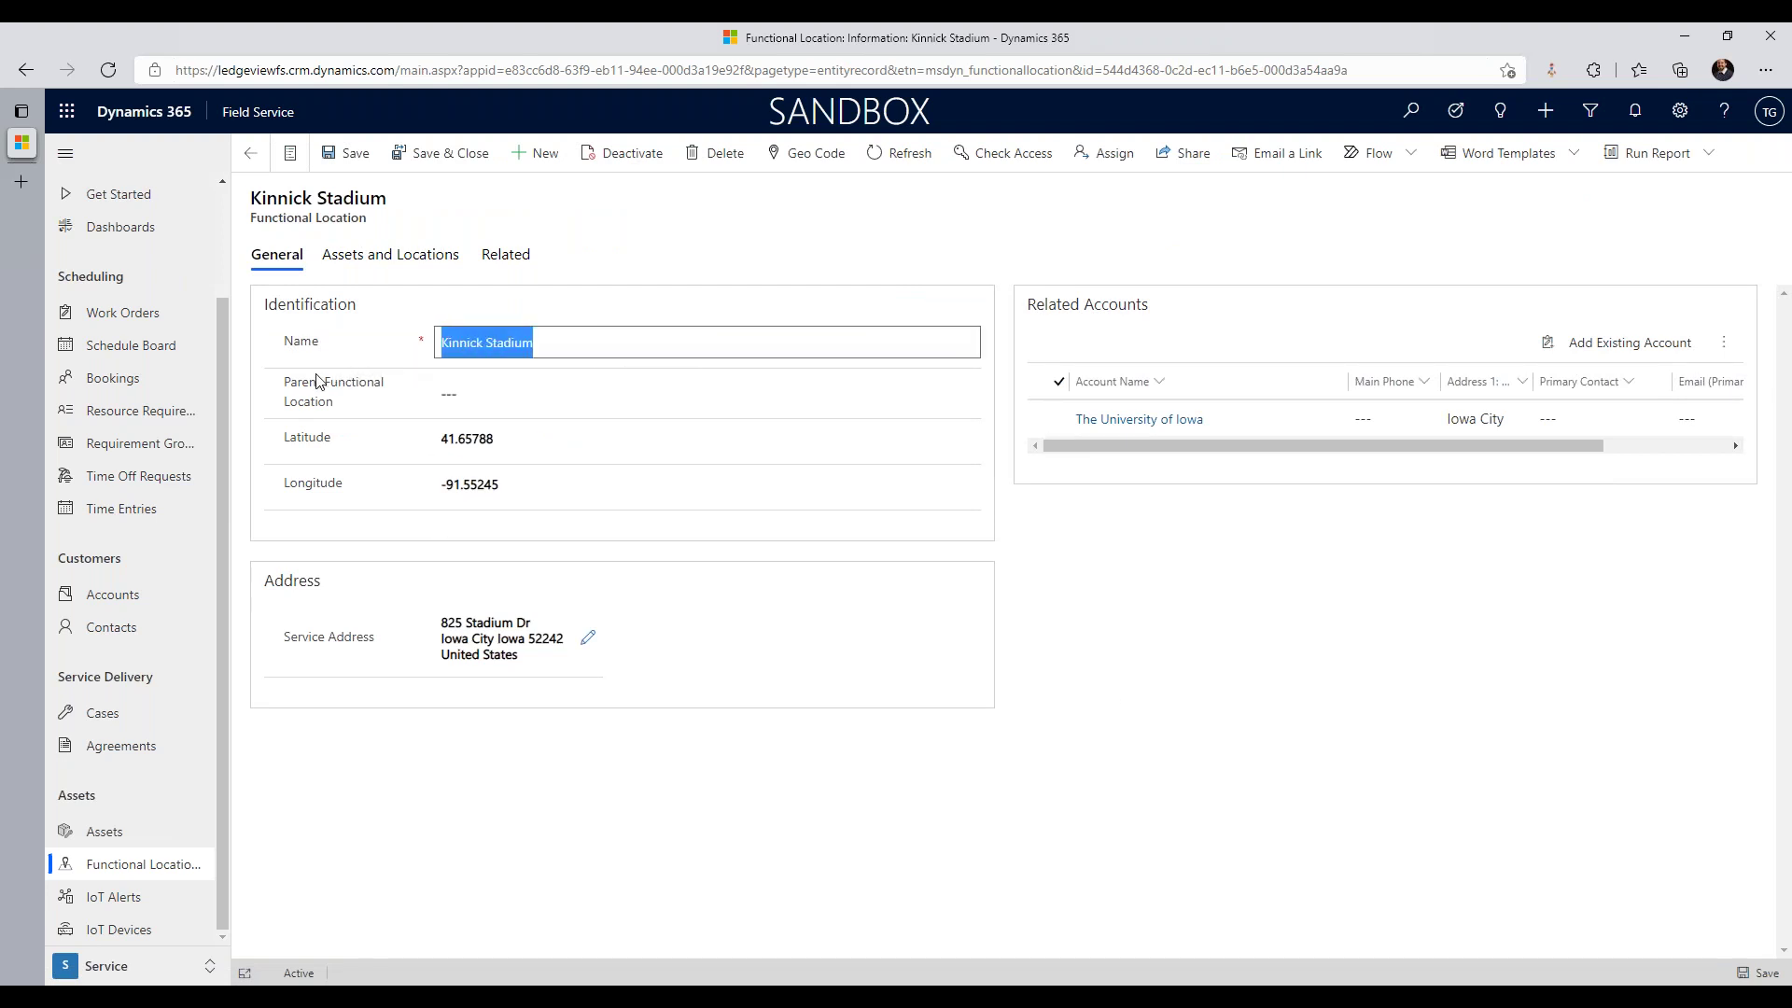
{"action": "left_click", "coordinate": [292, 539]}
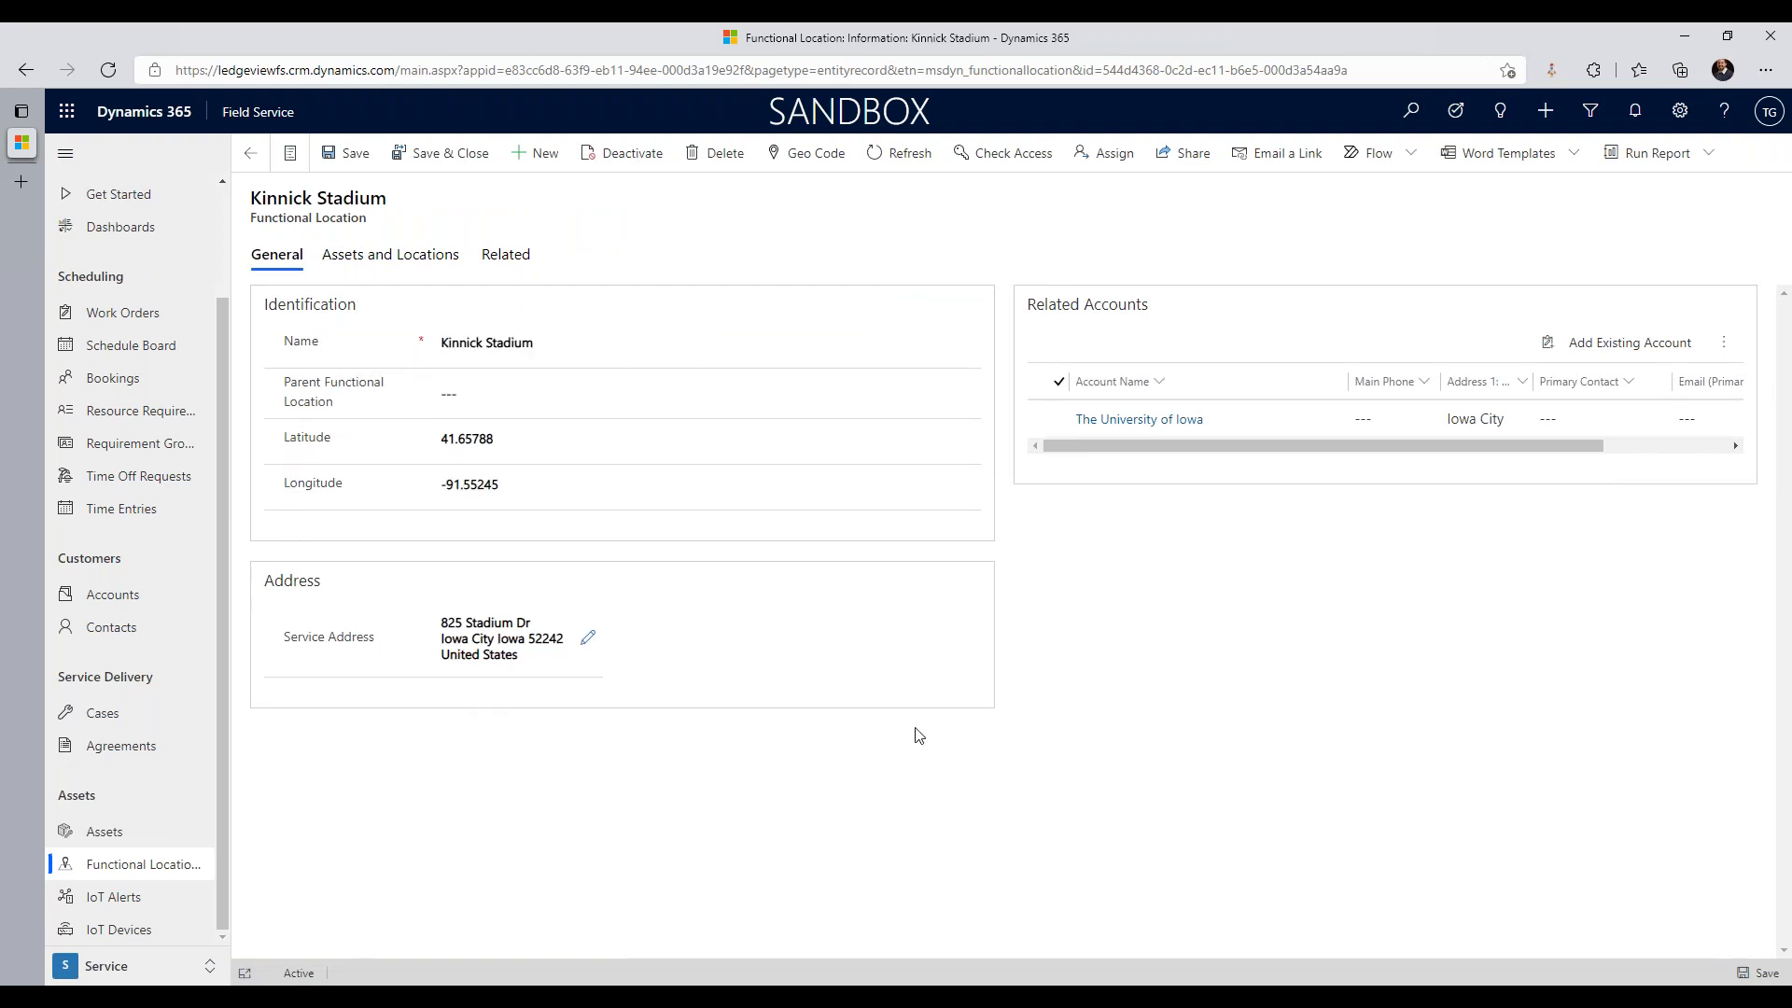
{"action": "left_click", "coordinate": [488, 623]}
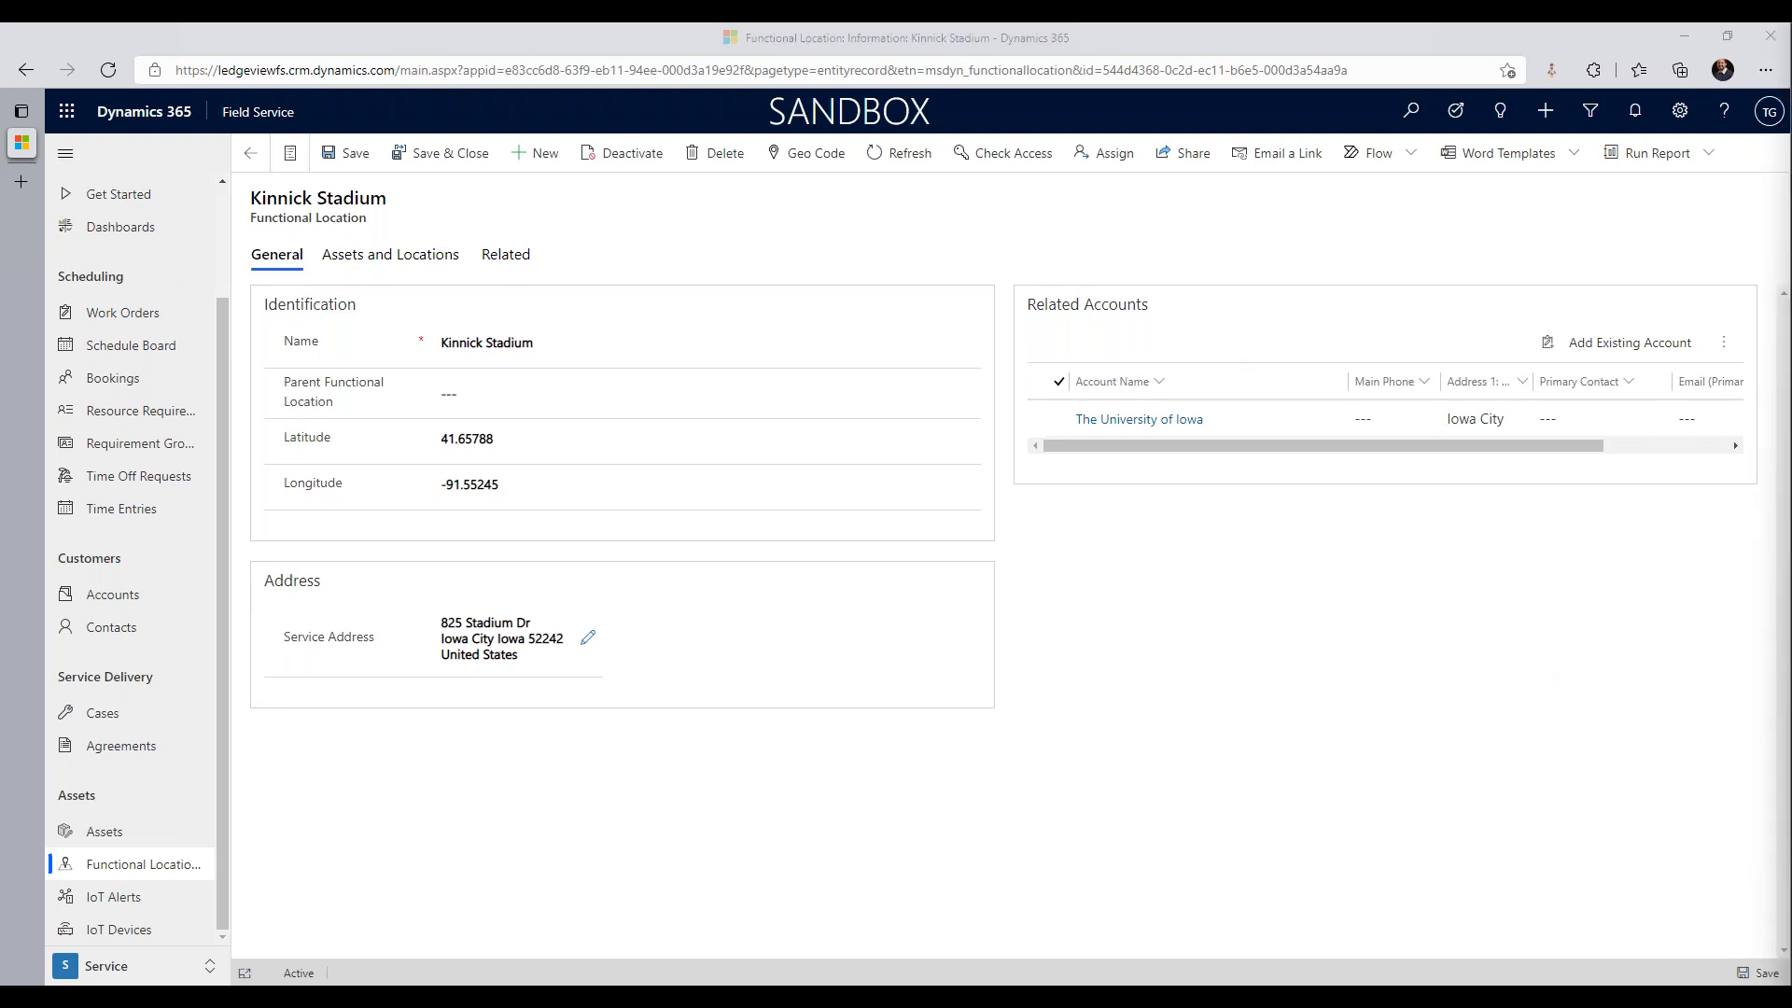
{"action": "left_click", "coordinate": [1393, 456]}
{"action": "left_click_drag", "start_coordinate": [1392, 456], "coordinate": [1302, 581]}
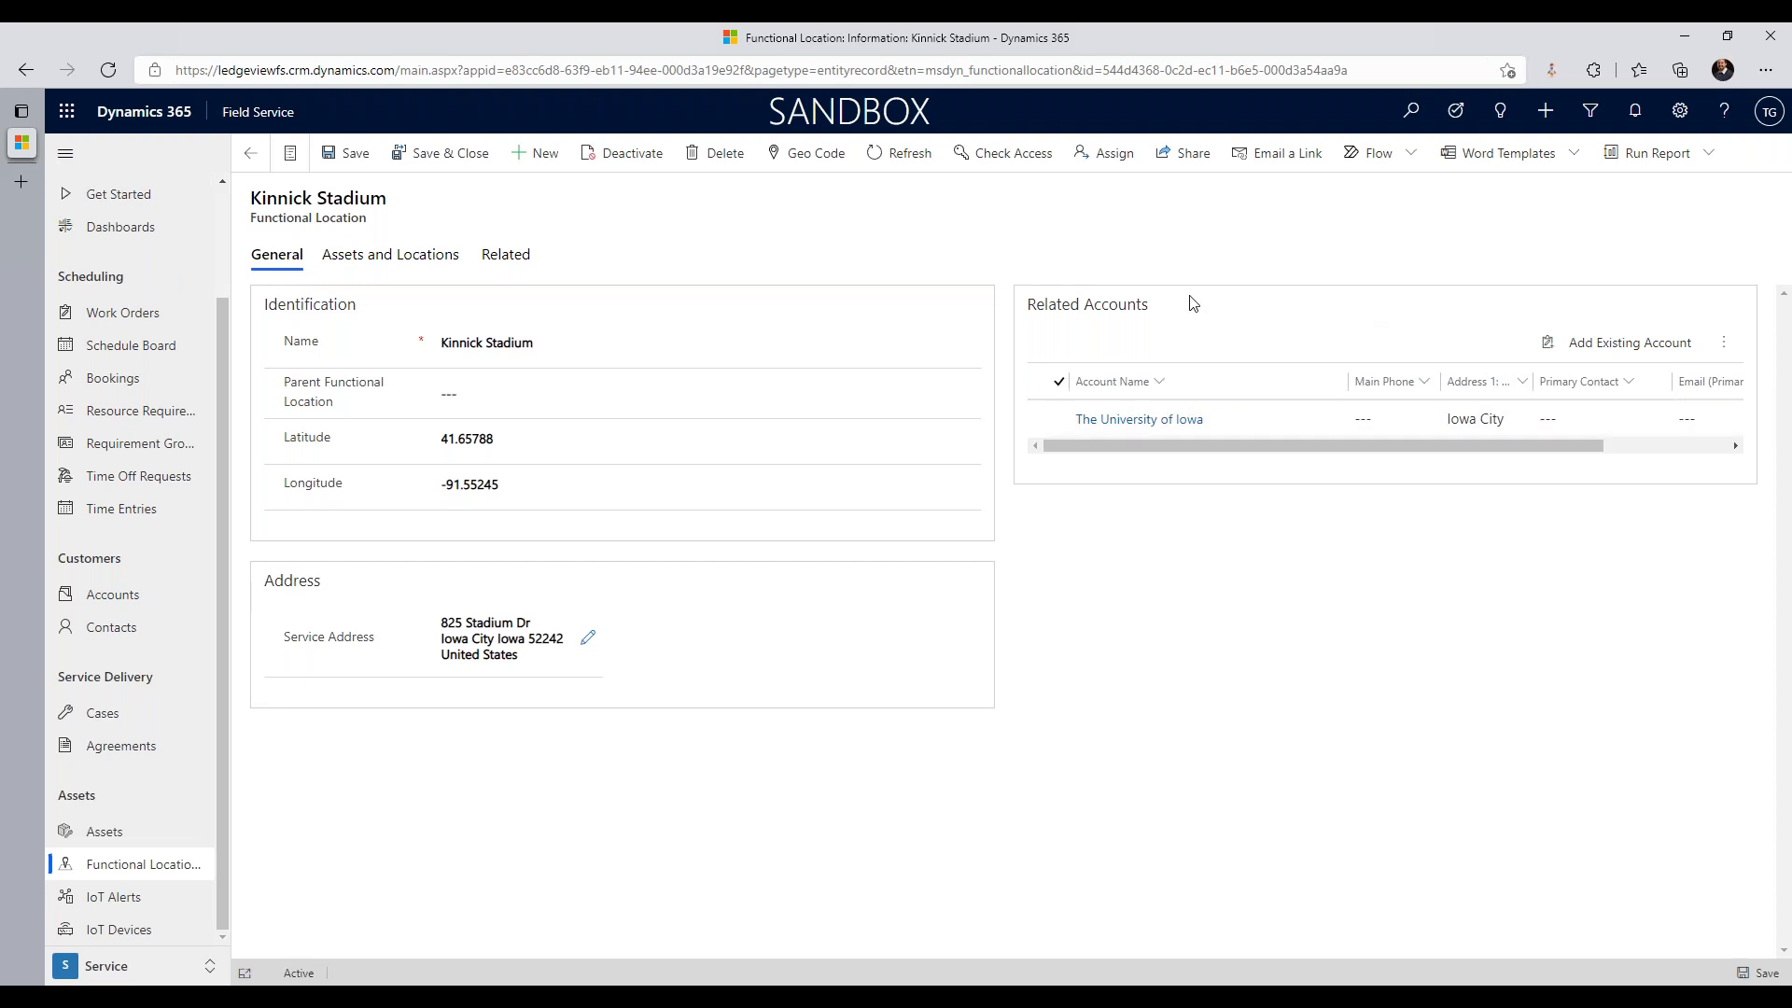
{"action": "left_click_drag", "start_coordinate": [1269, 442], "coordinate": [1202, 472]}
Step: Create location 'Hawkeye Tennis & Recreation Facility' at 2820 Prairie Meadow Dr, Iowa City, and save it
{"action": "left_click", "coordinate": [542, 157]}
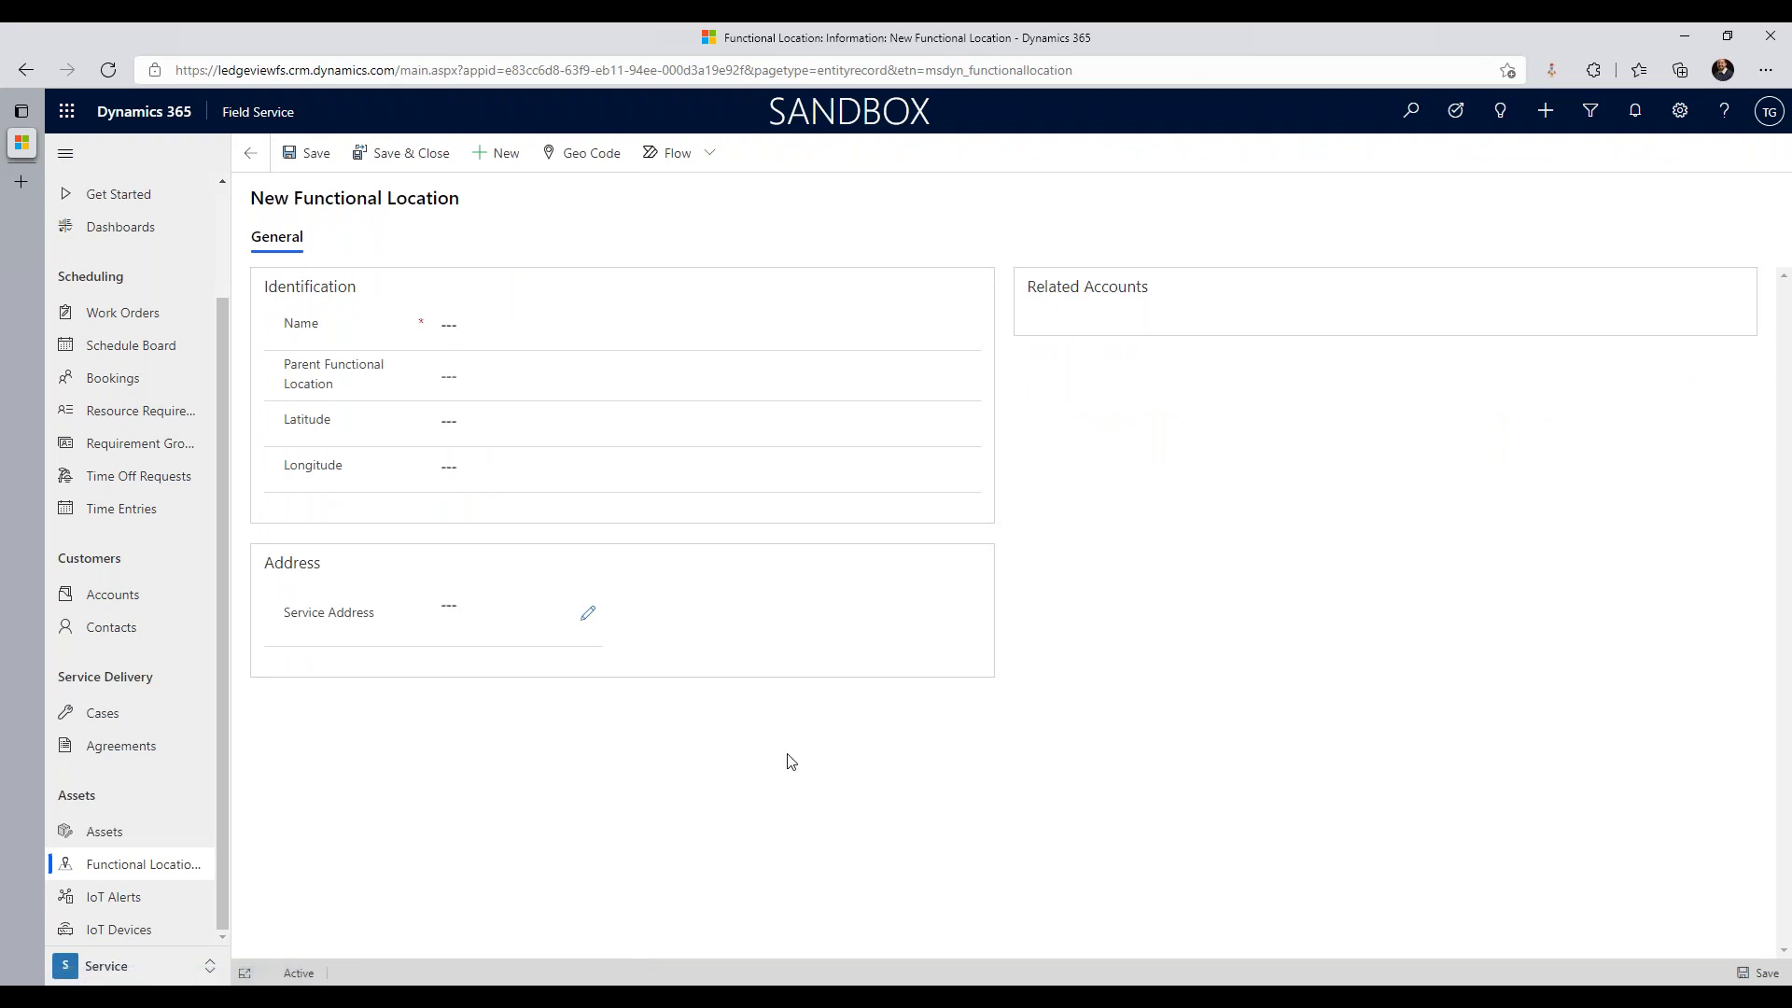
{"action": "left_click", "coordinate": [600, 322]}
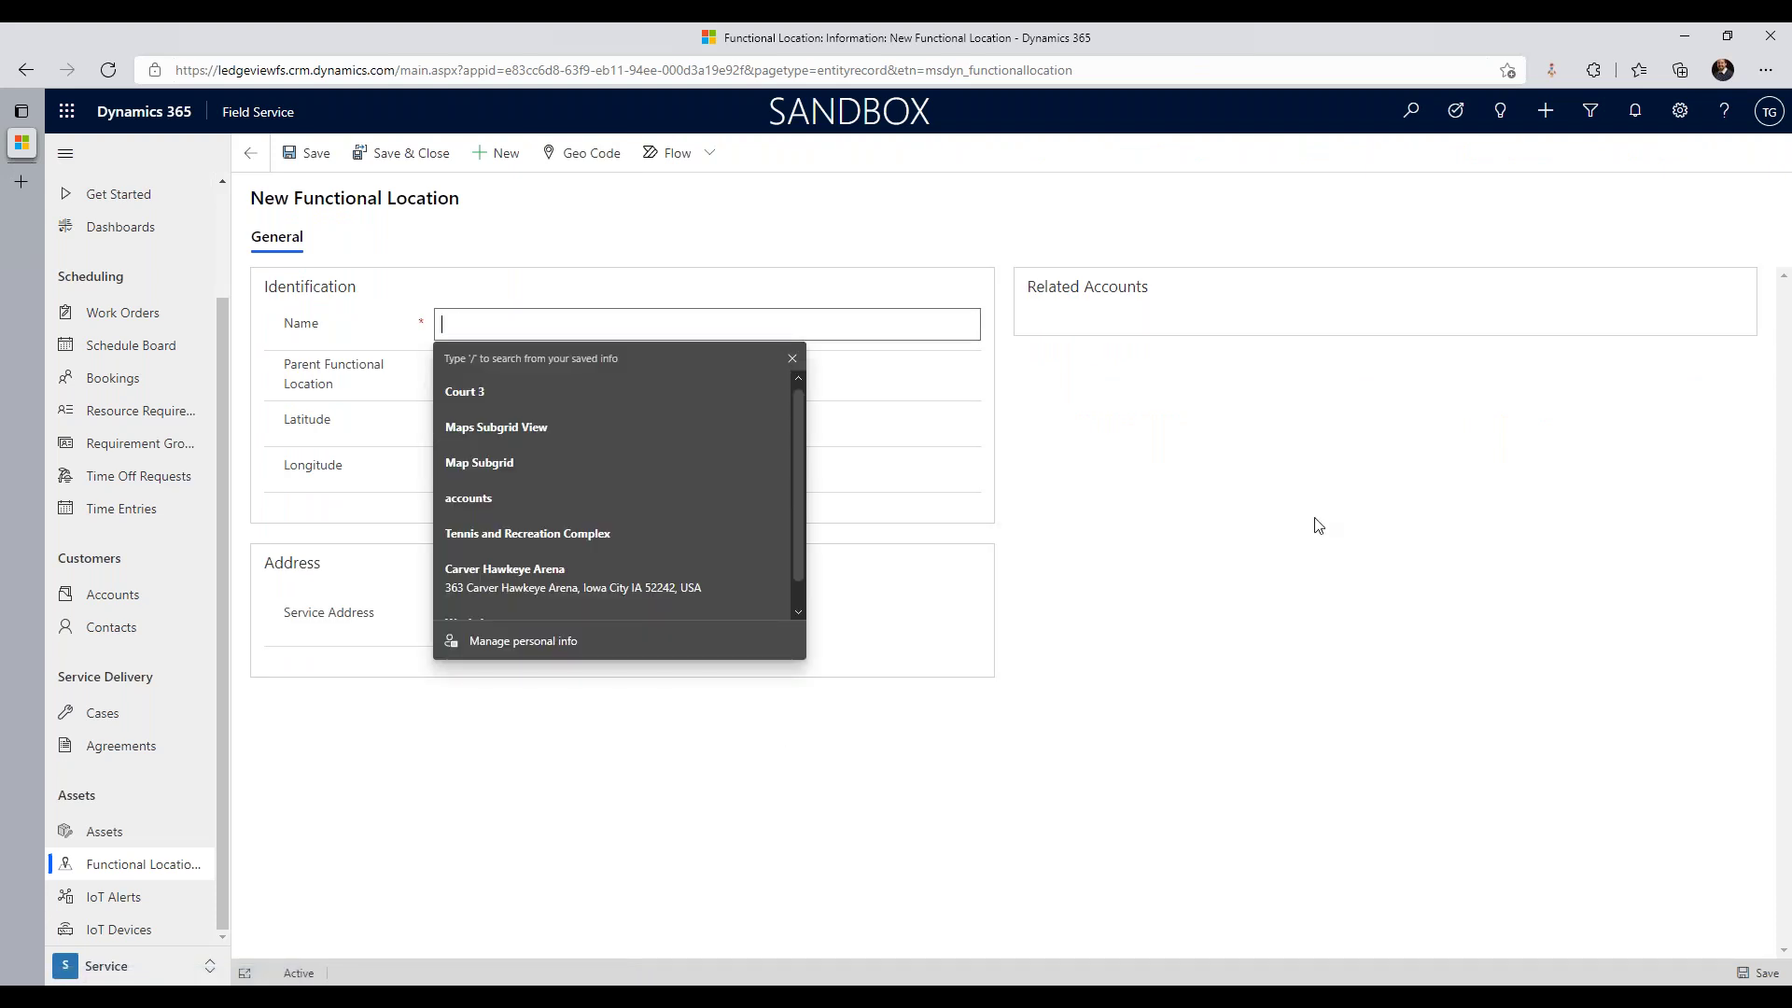
{"action": "type", "text": "Hawkeye Tennis "}
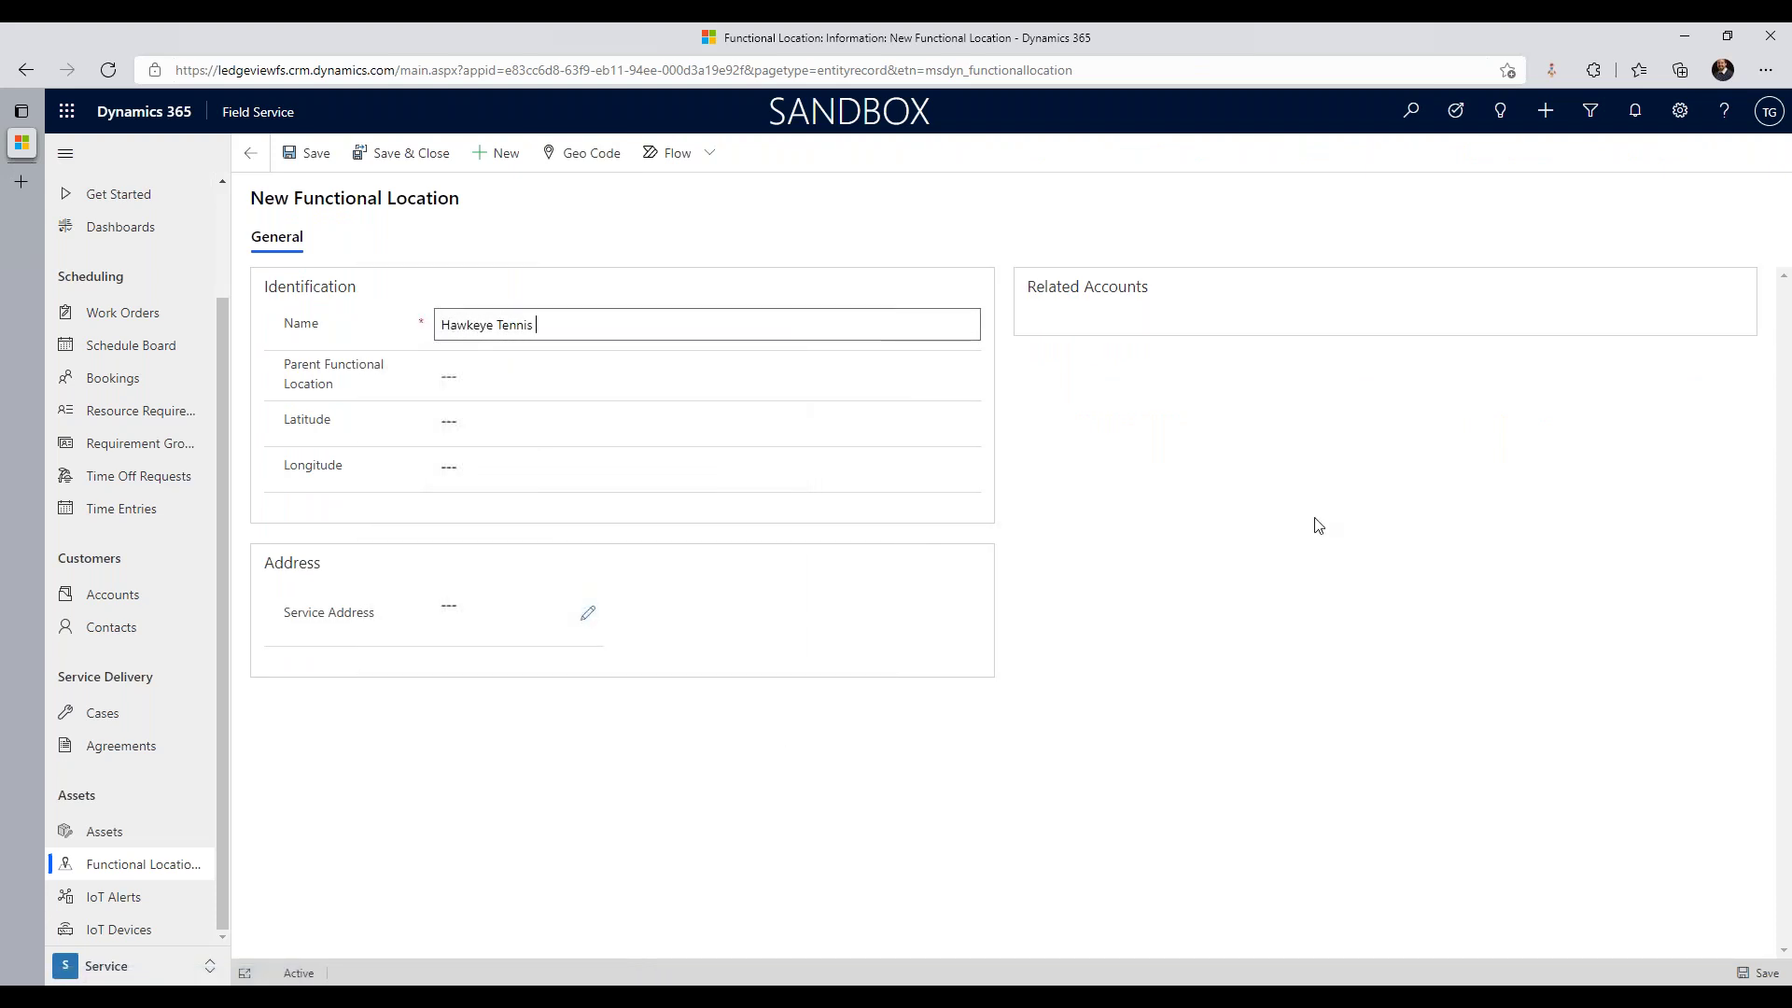
{"action": "type", "text": "& Recreation Facility"}
{"action": "left_click", "coordinate": [472, 612]}
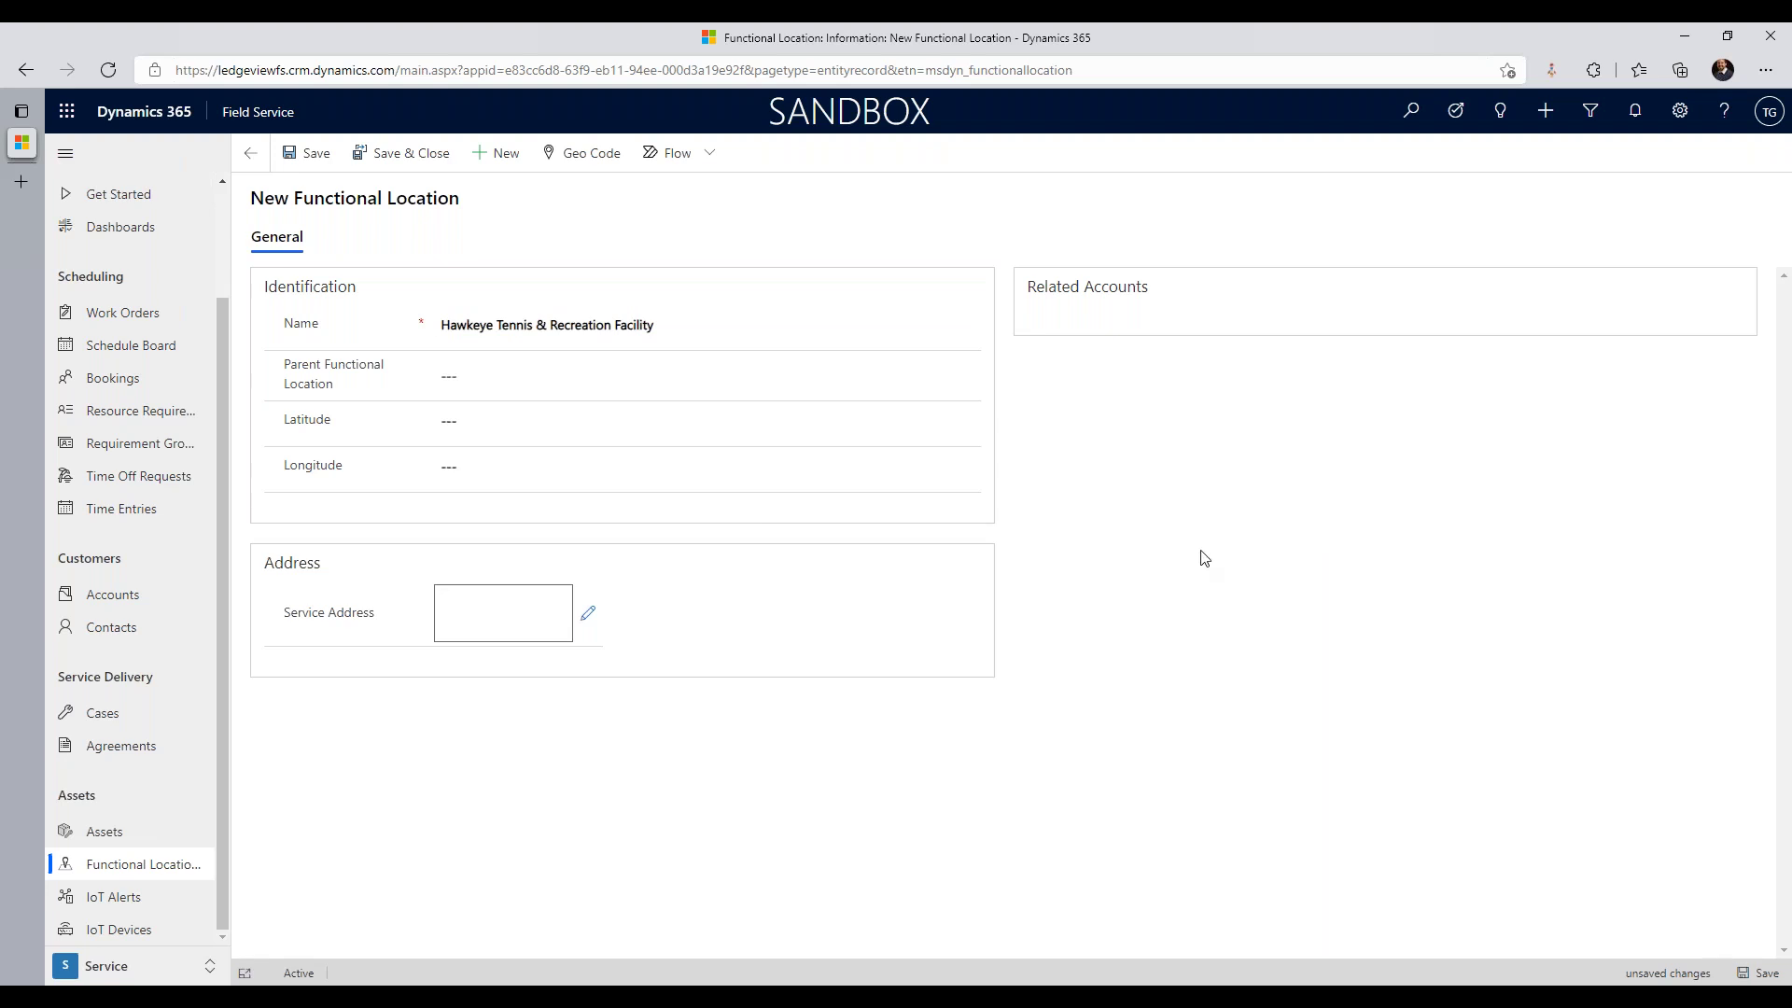
{"action": "type", "text": "2820 Pra"}
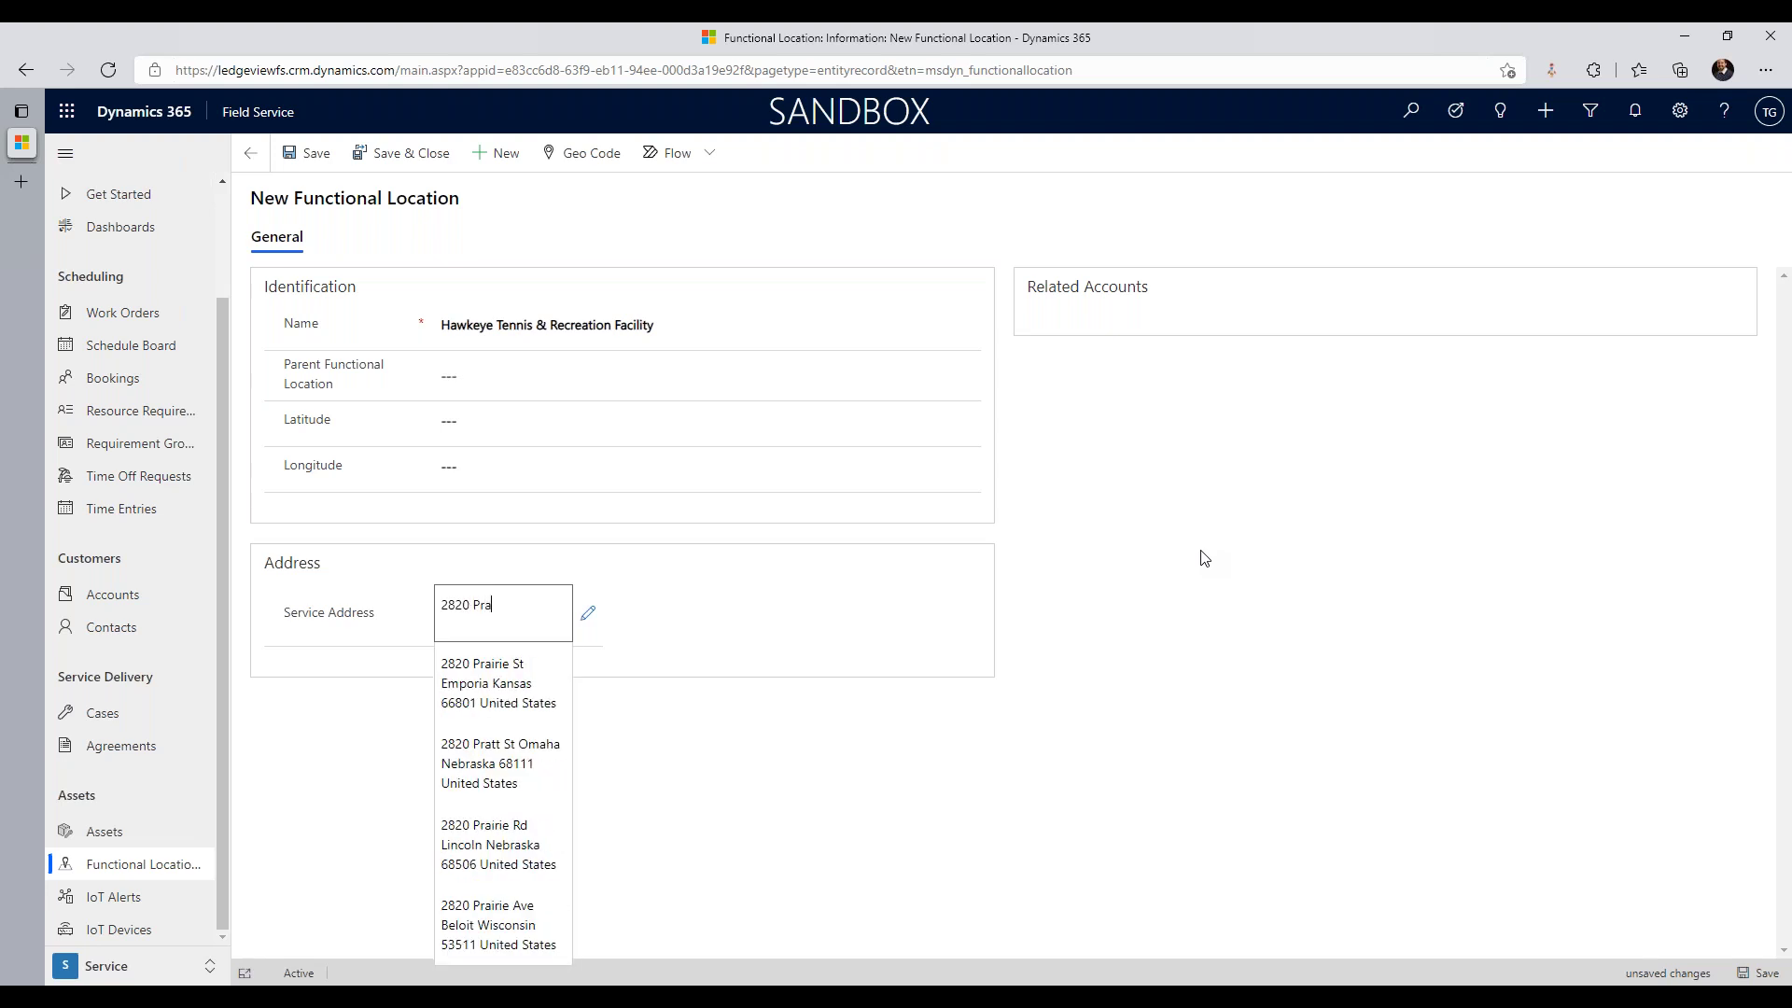
{"action": "type", "text": "irie meadow"}
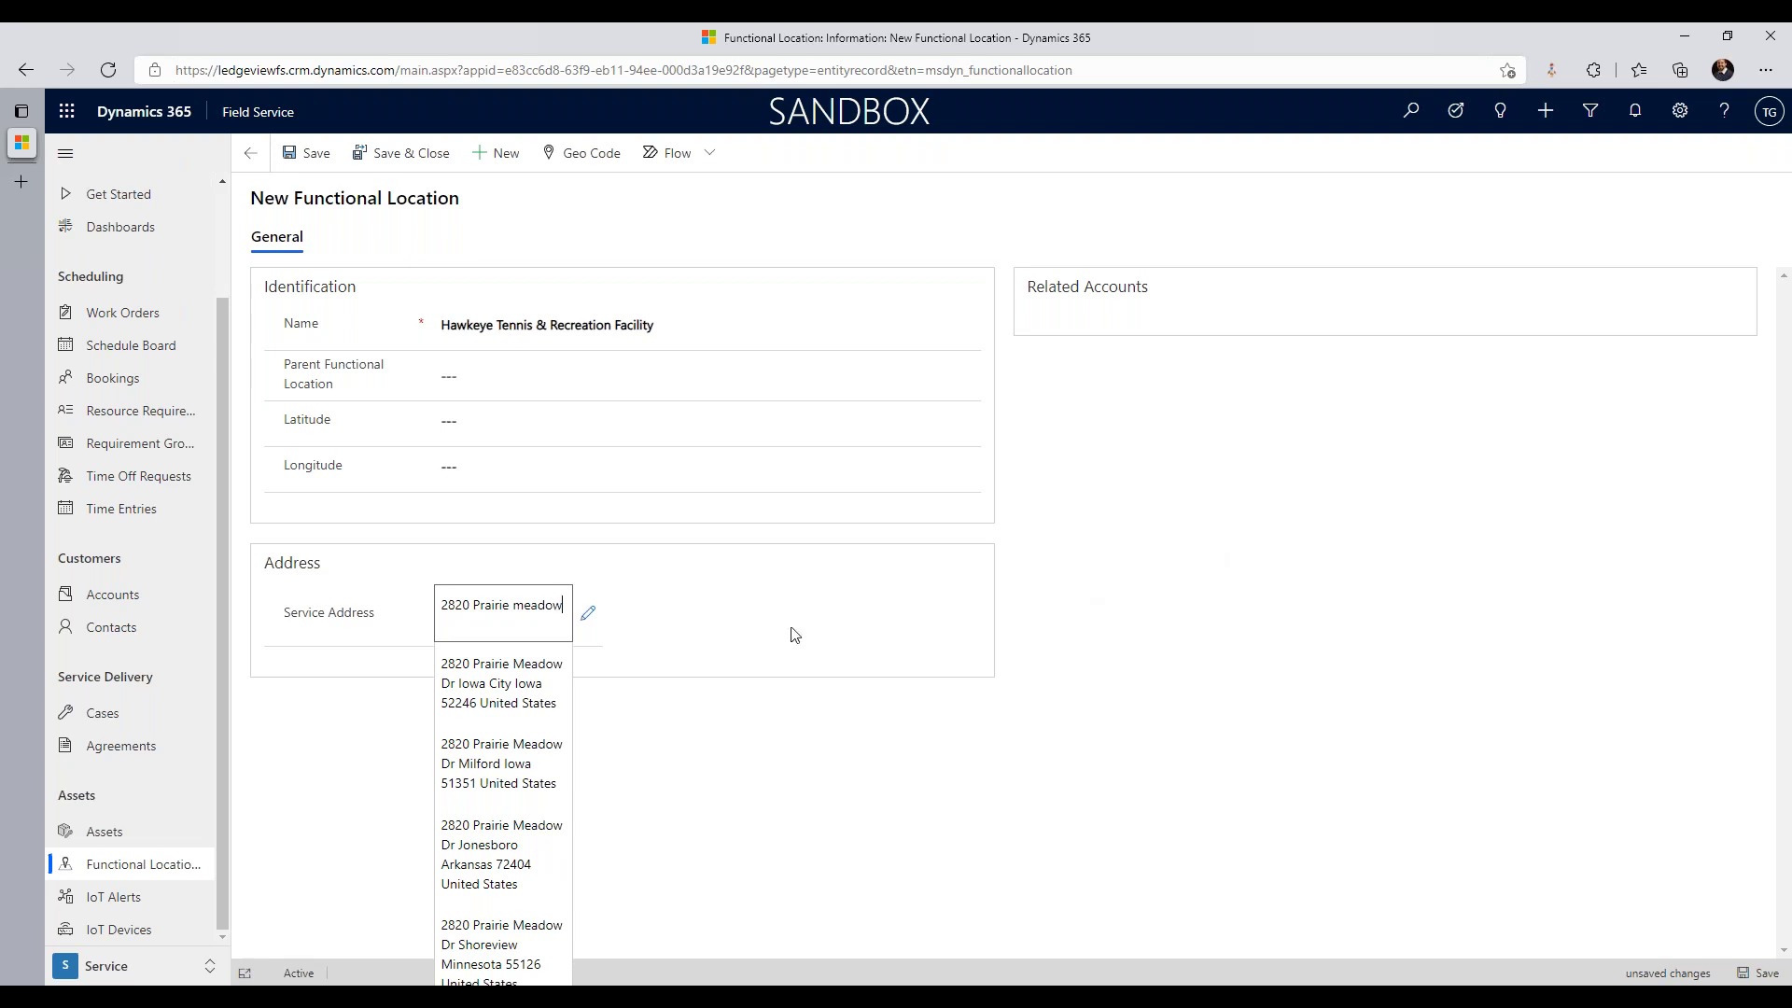
{"action": "left_click", "coordinate": [514, 693]}
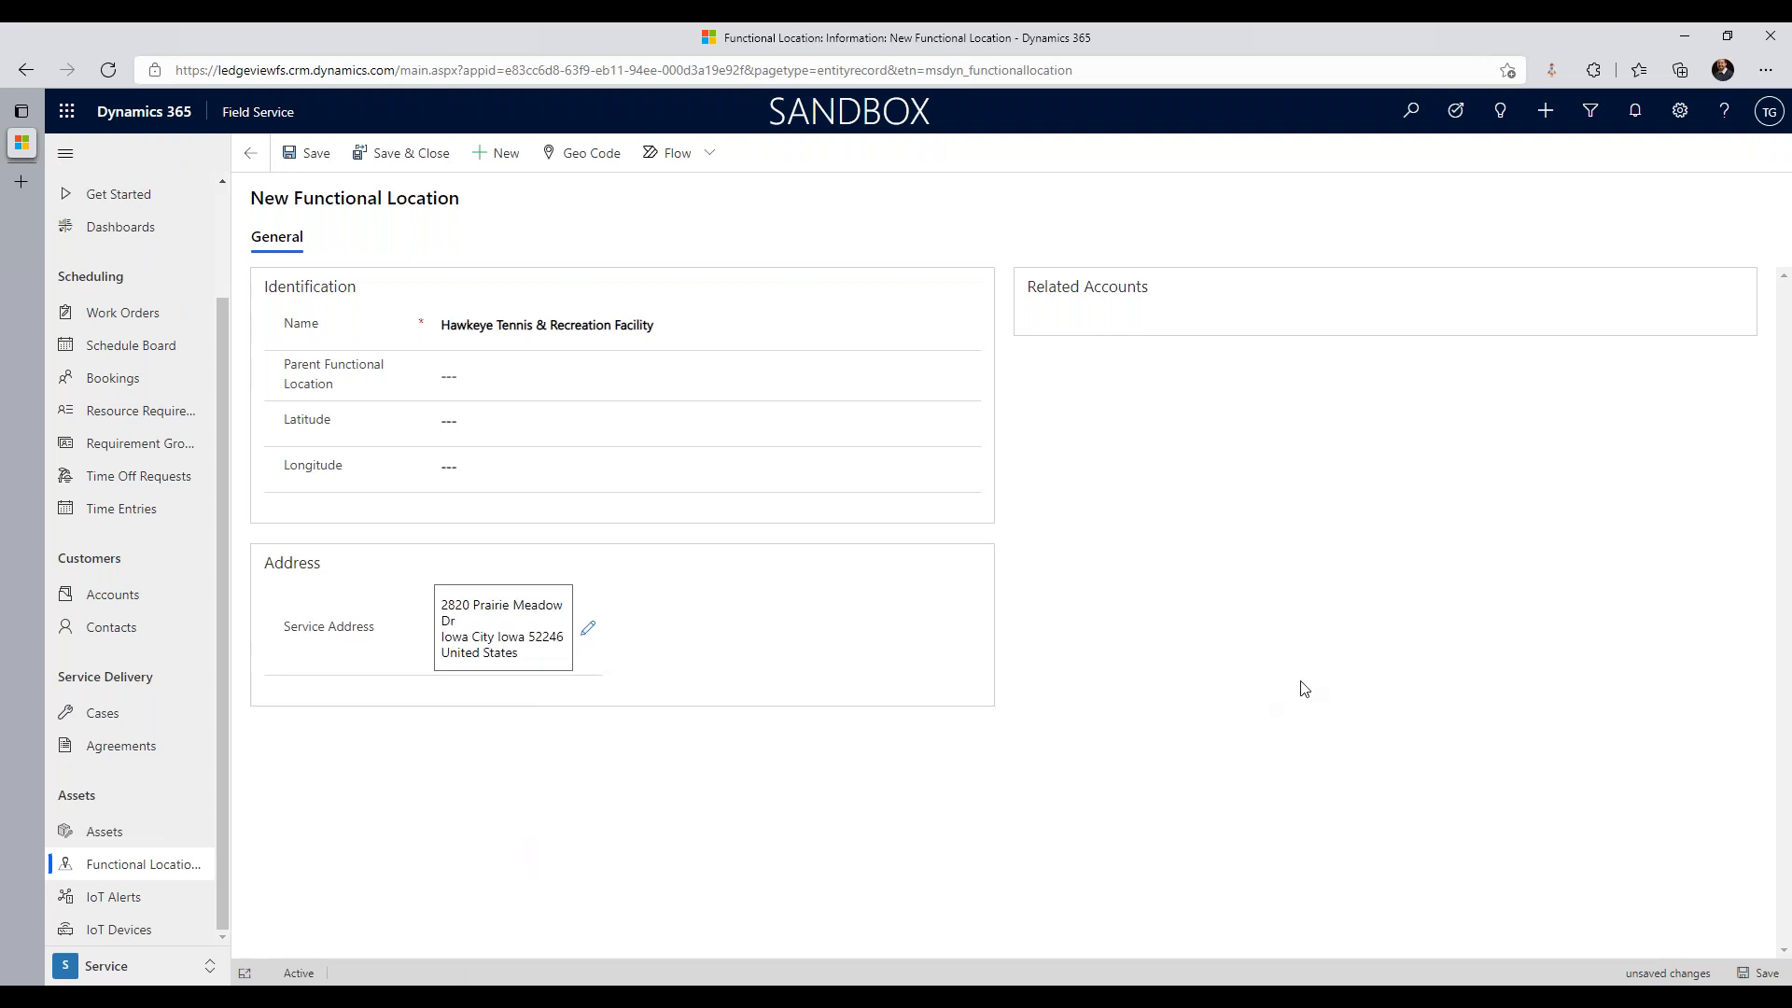
{"action": "left_click", "coordinate": [304, 153]}
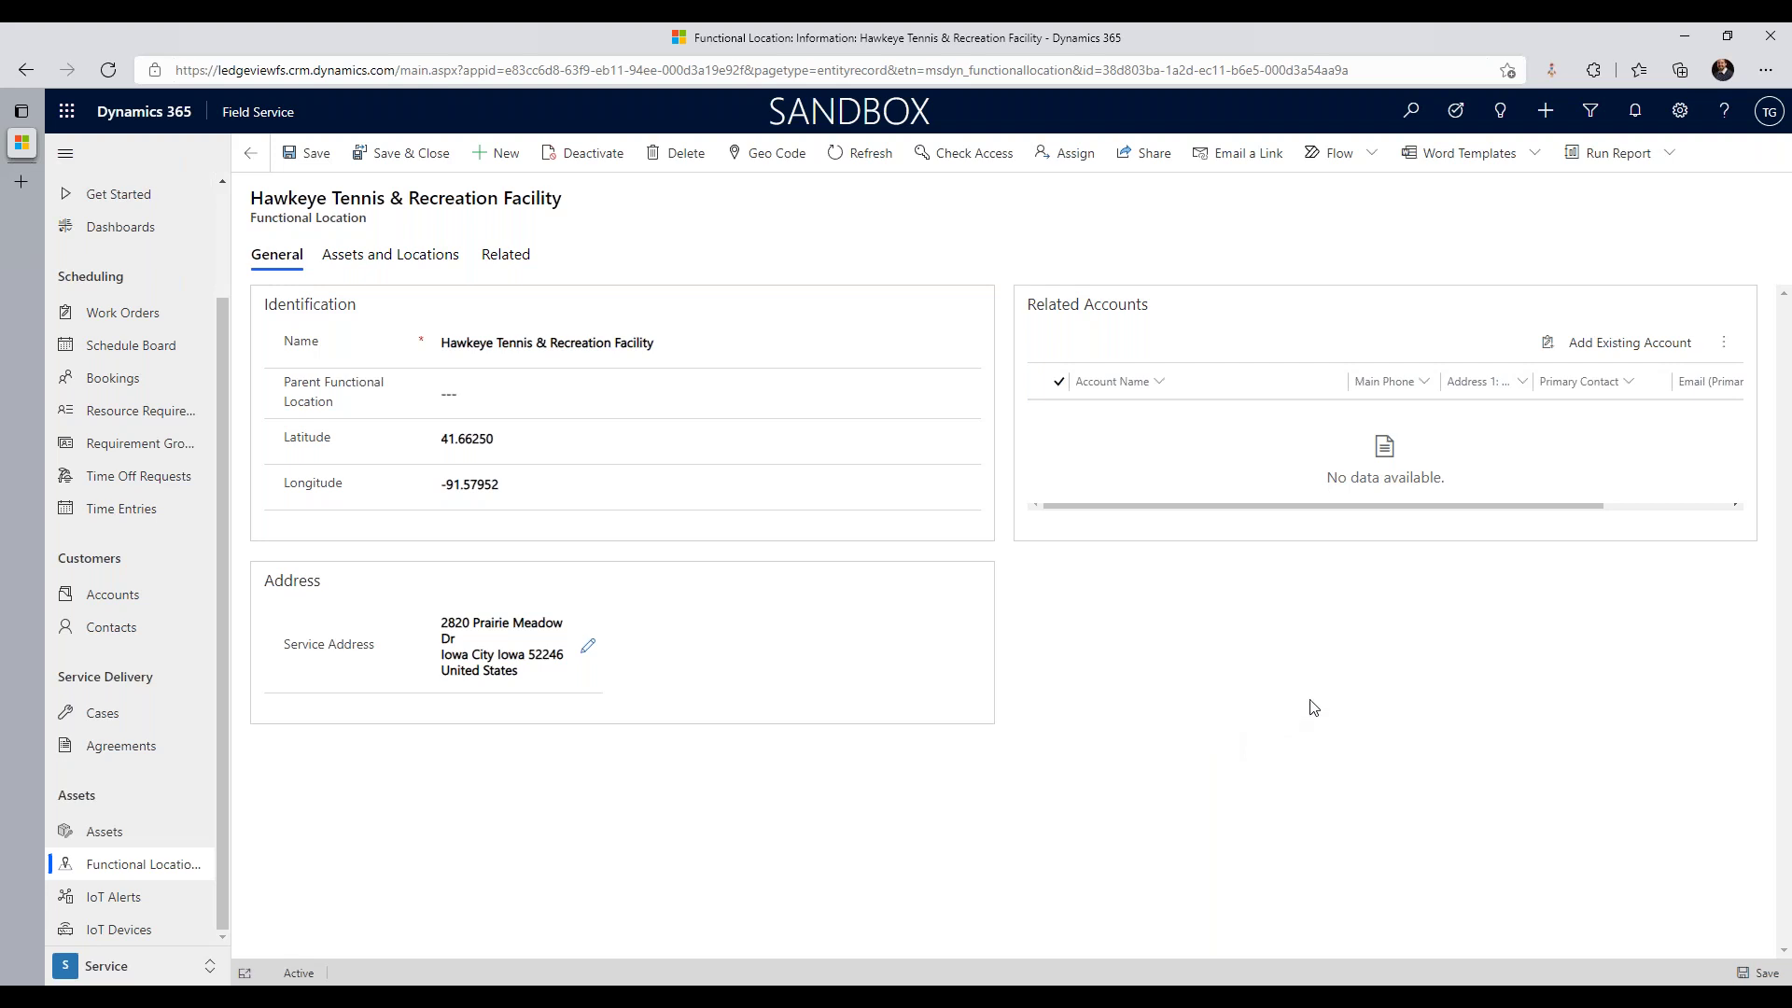
Step: Add The University of Iowa as an existing related account on the facility
{"action": "left_click", "coordinate": [1566, 348]}
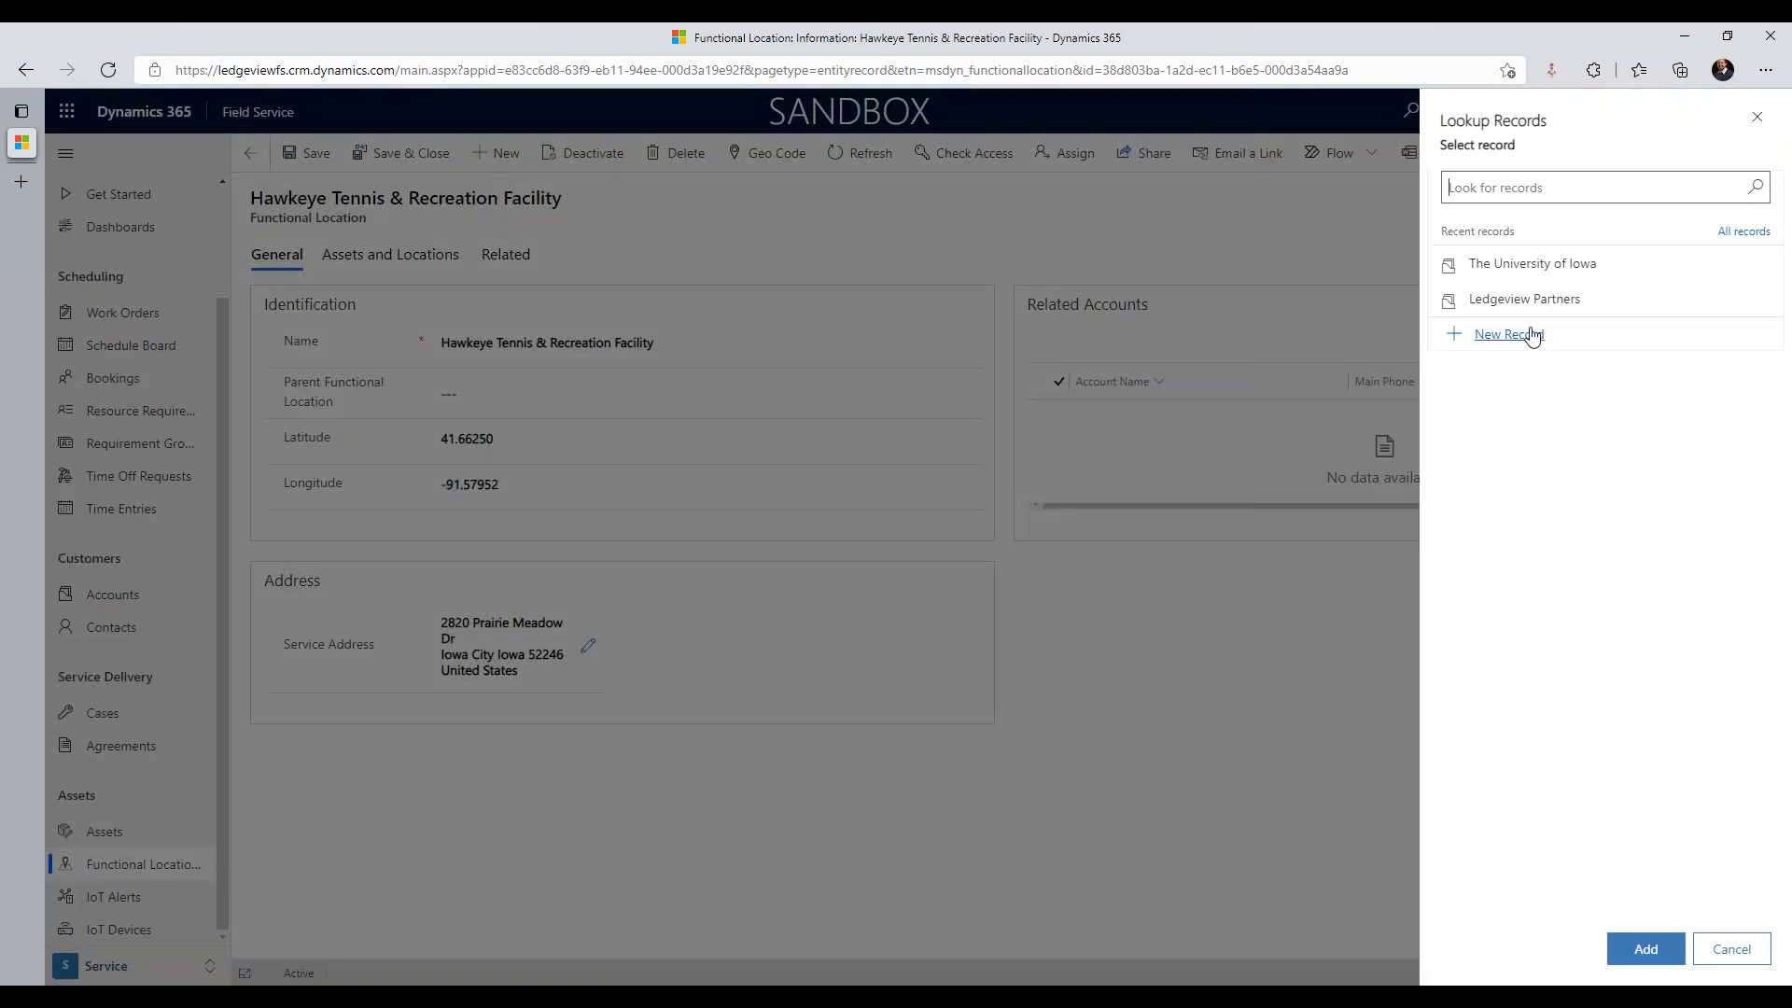
{"action": "left_click", "coordinate": [1587, 267]}
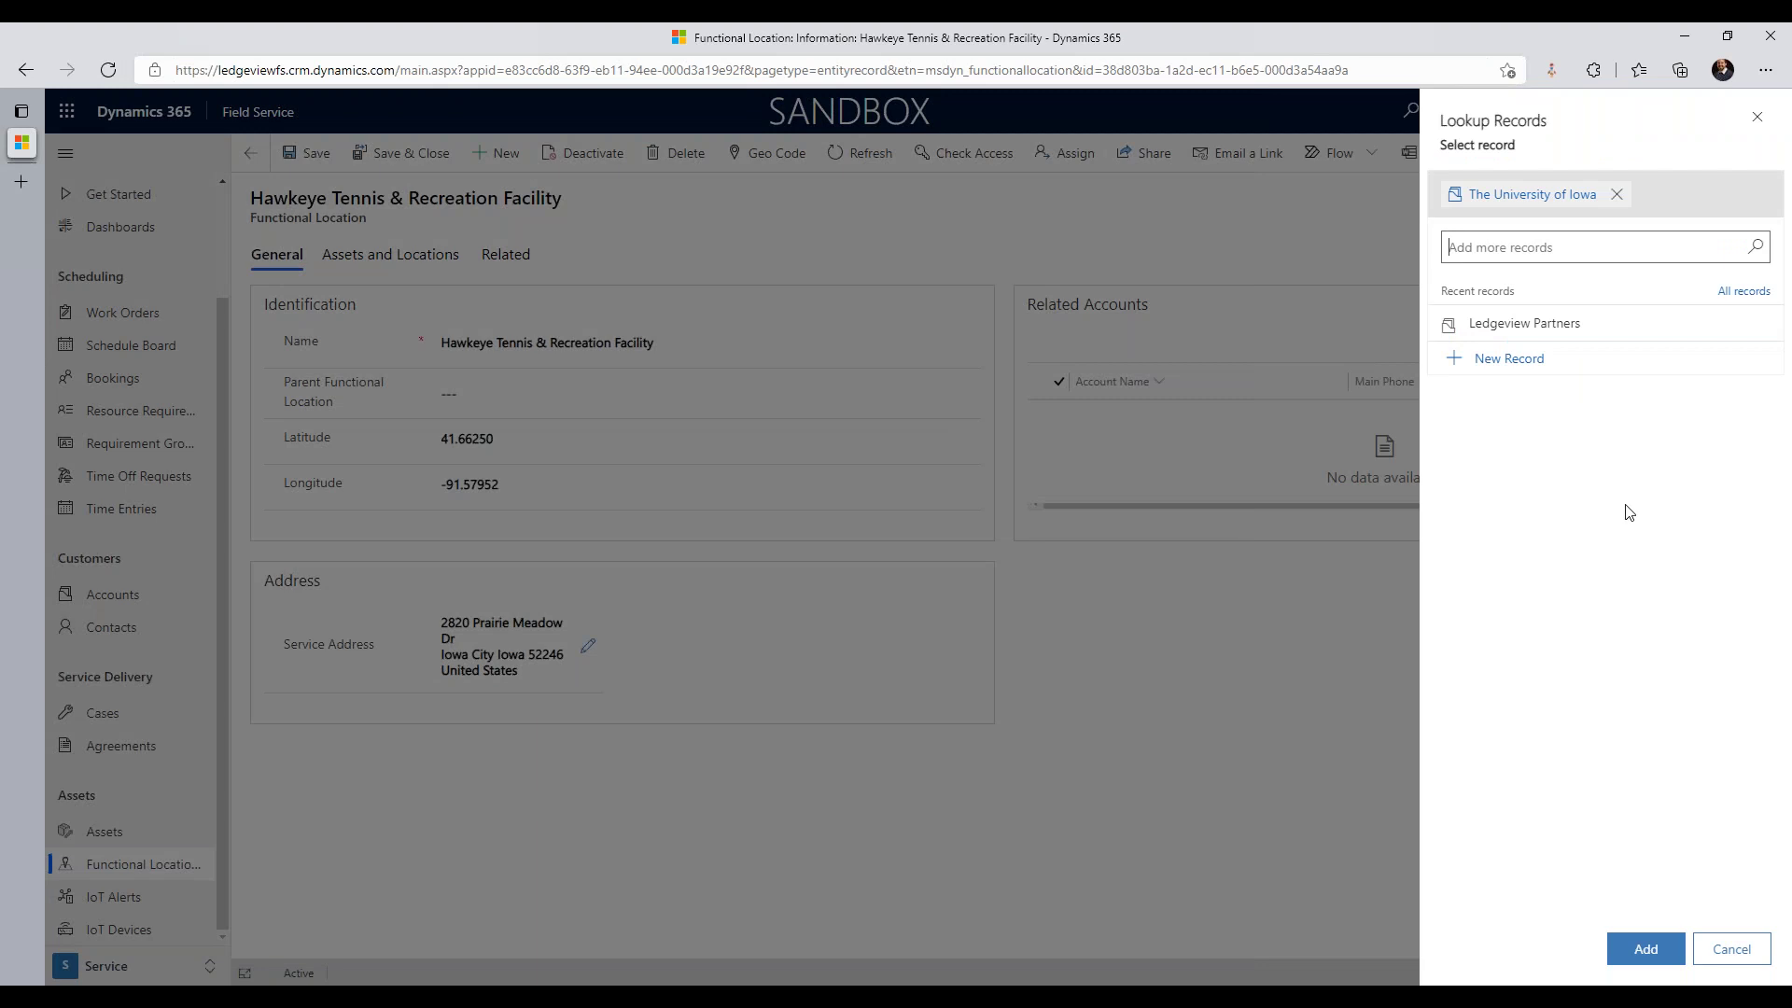
{"action": "left_click", "coordinate": [1644, 951]}
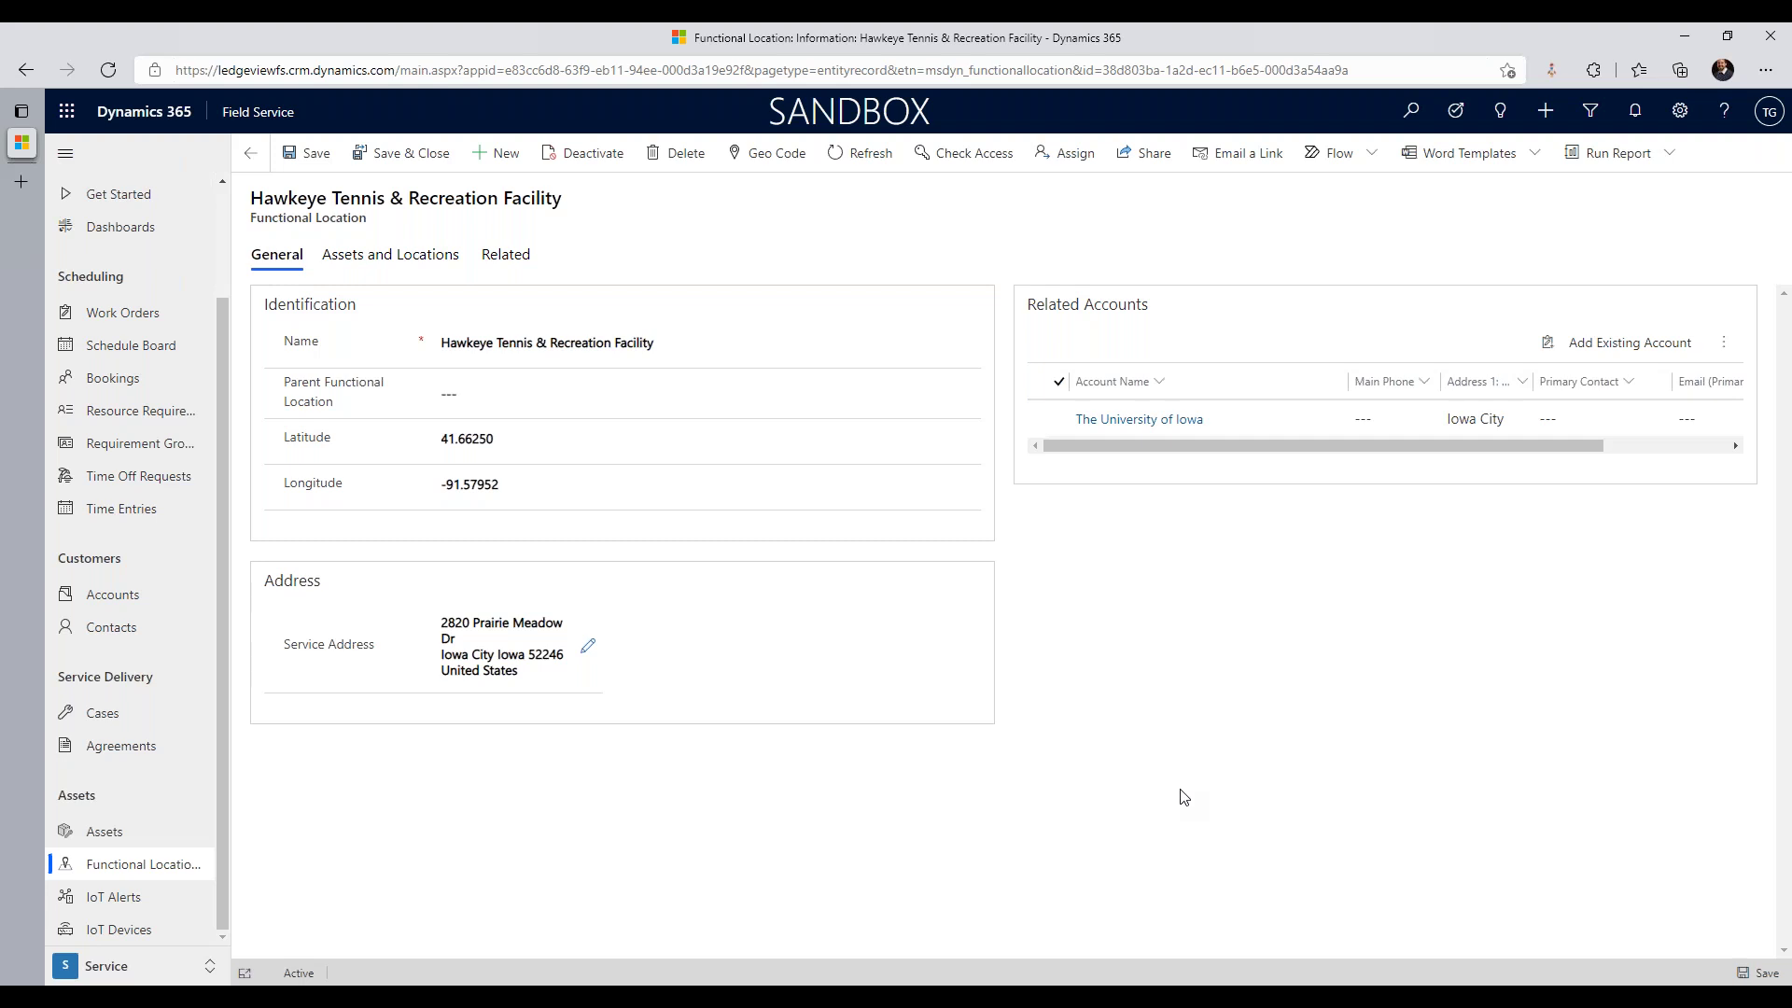
Step: Open The University of Iowa account's Assets and Locations tree
{"action": "left_click", "coordinate": [147, 611]}
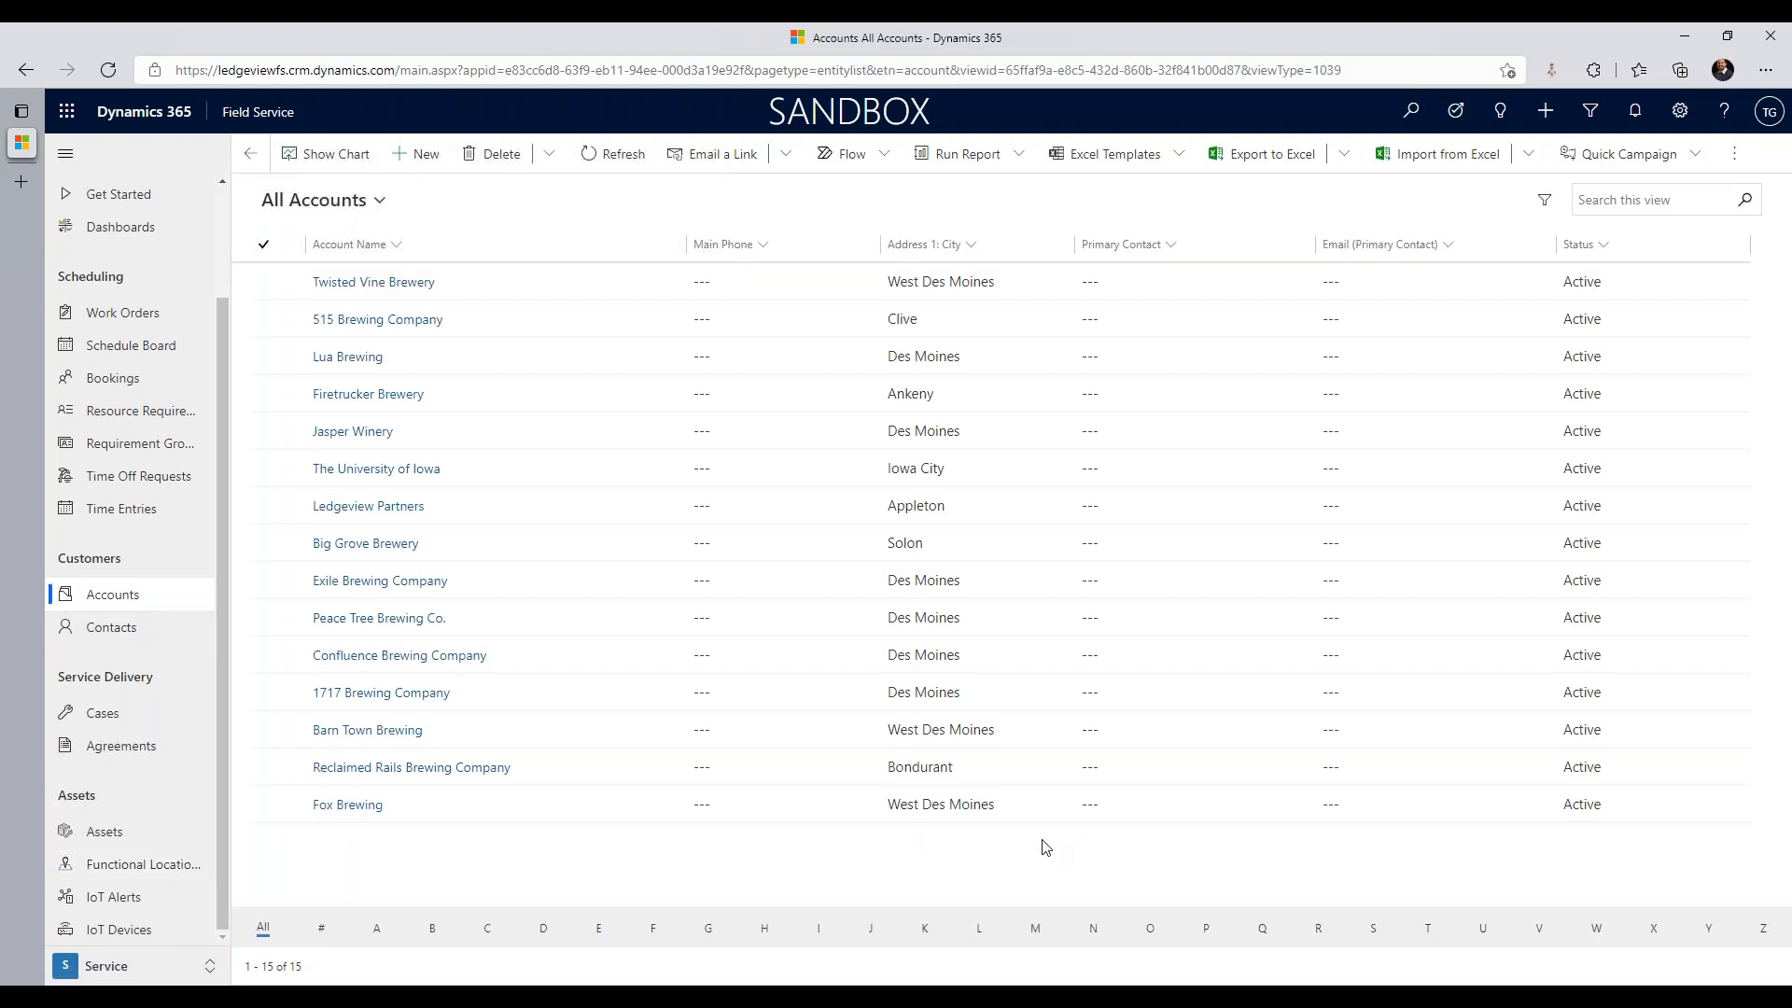
{"action": "double_click", "coordinate": [910, 468]}
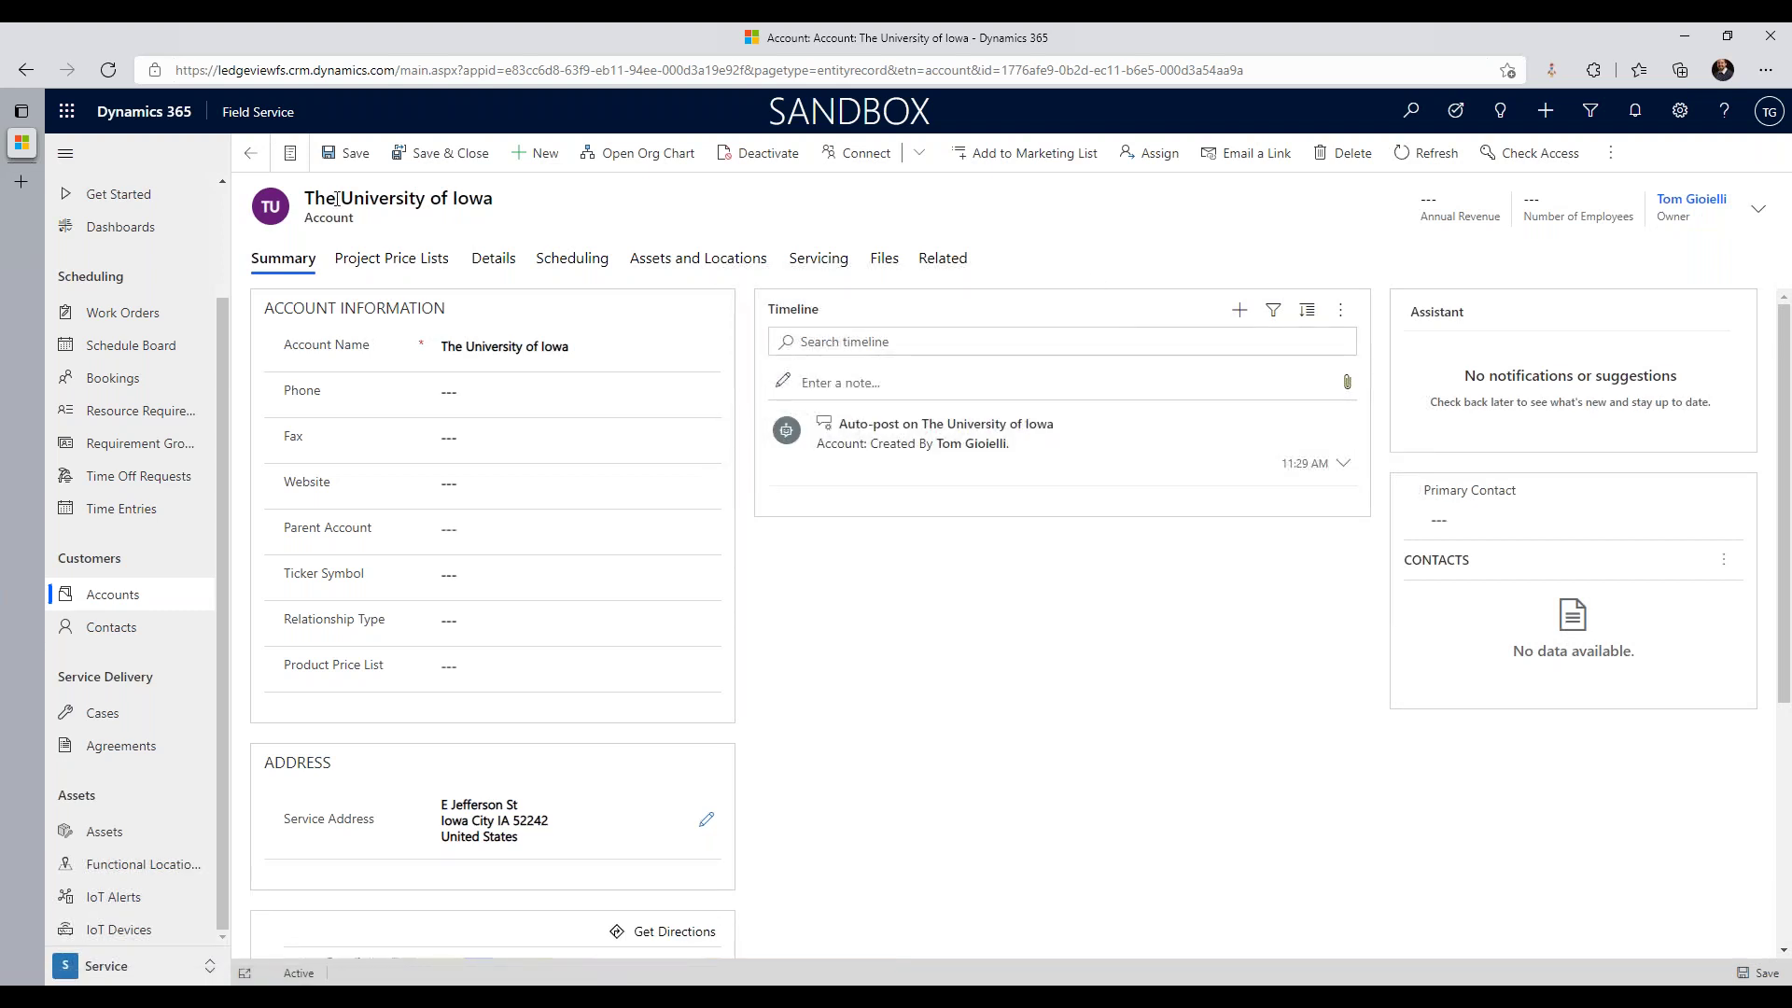
{"action": "left_click", "coordinate": [684, 271]}
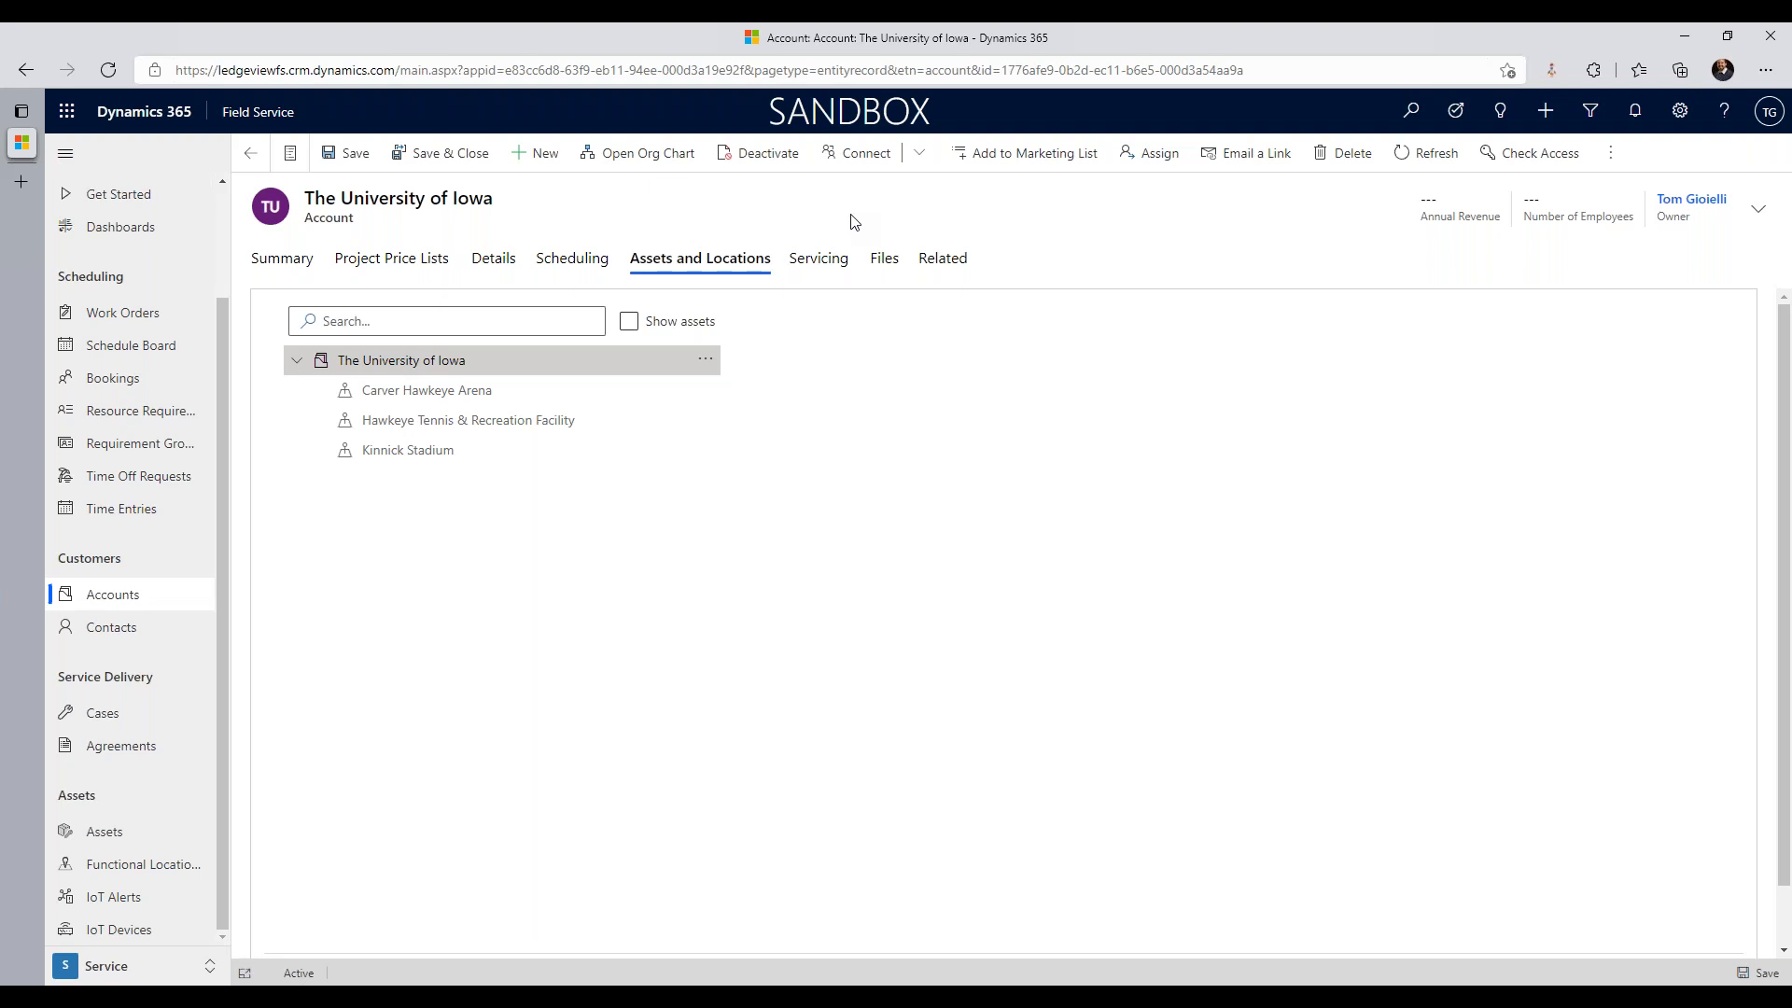
Step: Select Carver Hawkeye Arena, Kinnick Stadium, then the tennis facility and show its actions
{"action": "left_click", "coordinate": [522, 400]}
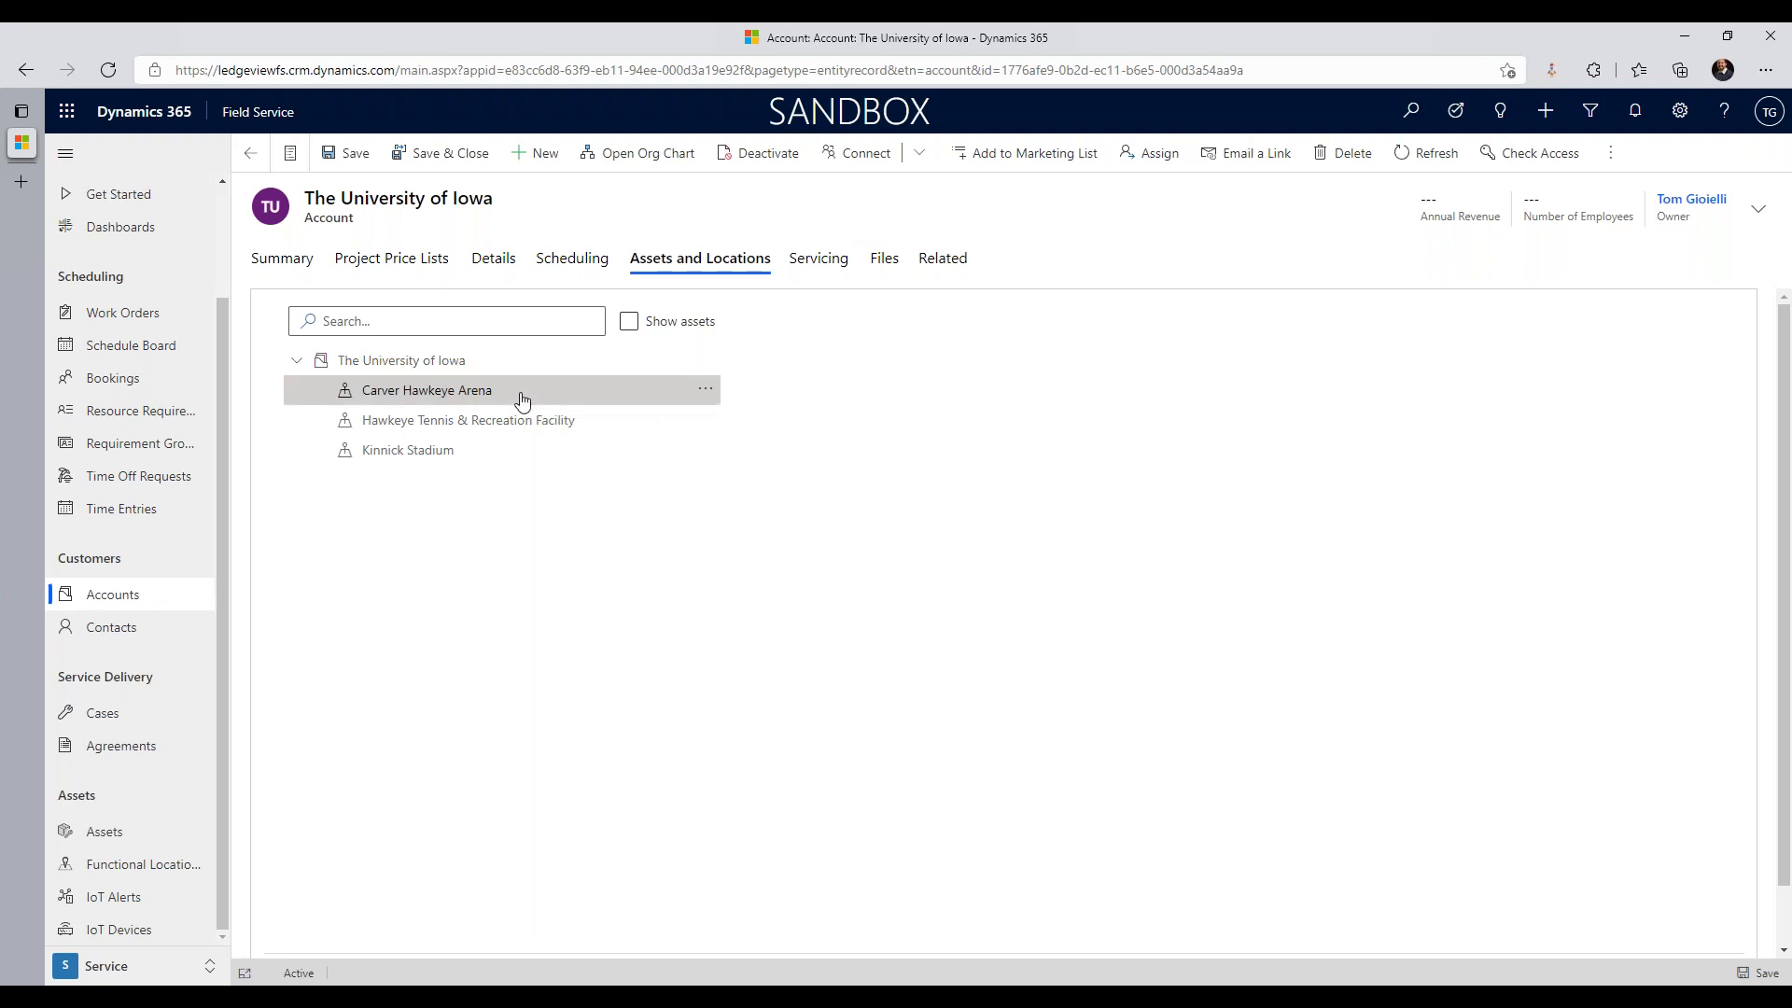
{"action": "left_click", "coordinate": [516, 453]}
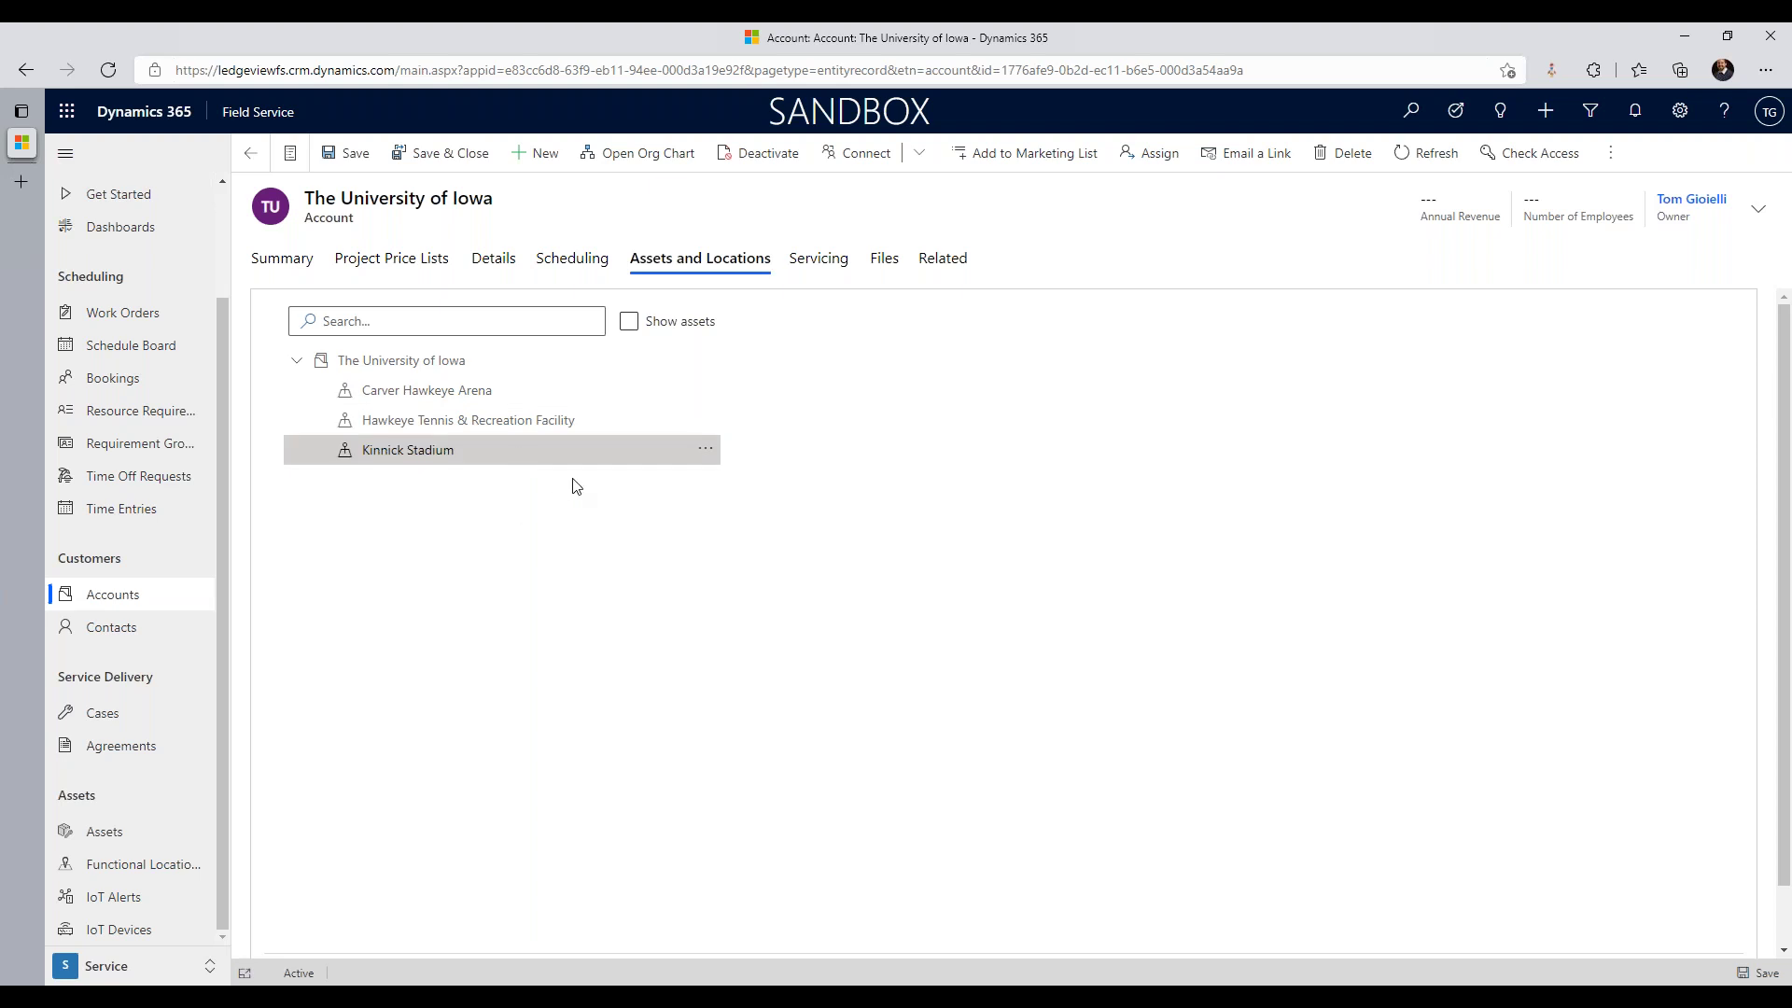
{"action": "left_click", "coordinate": [597, 428]}
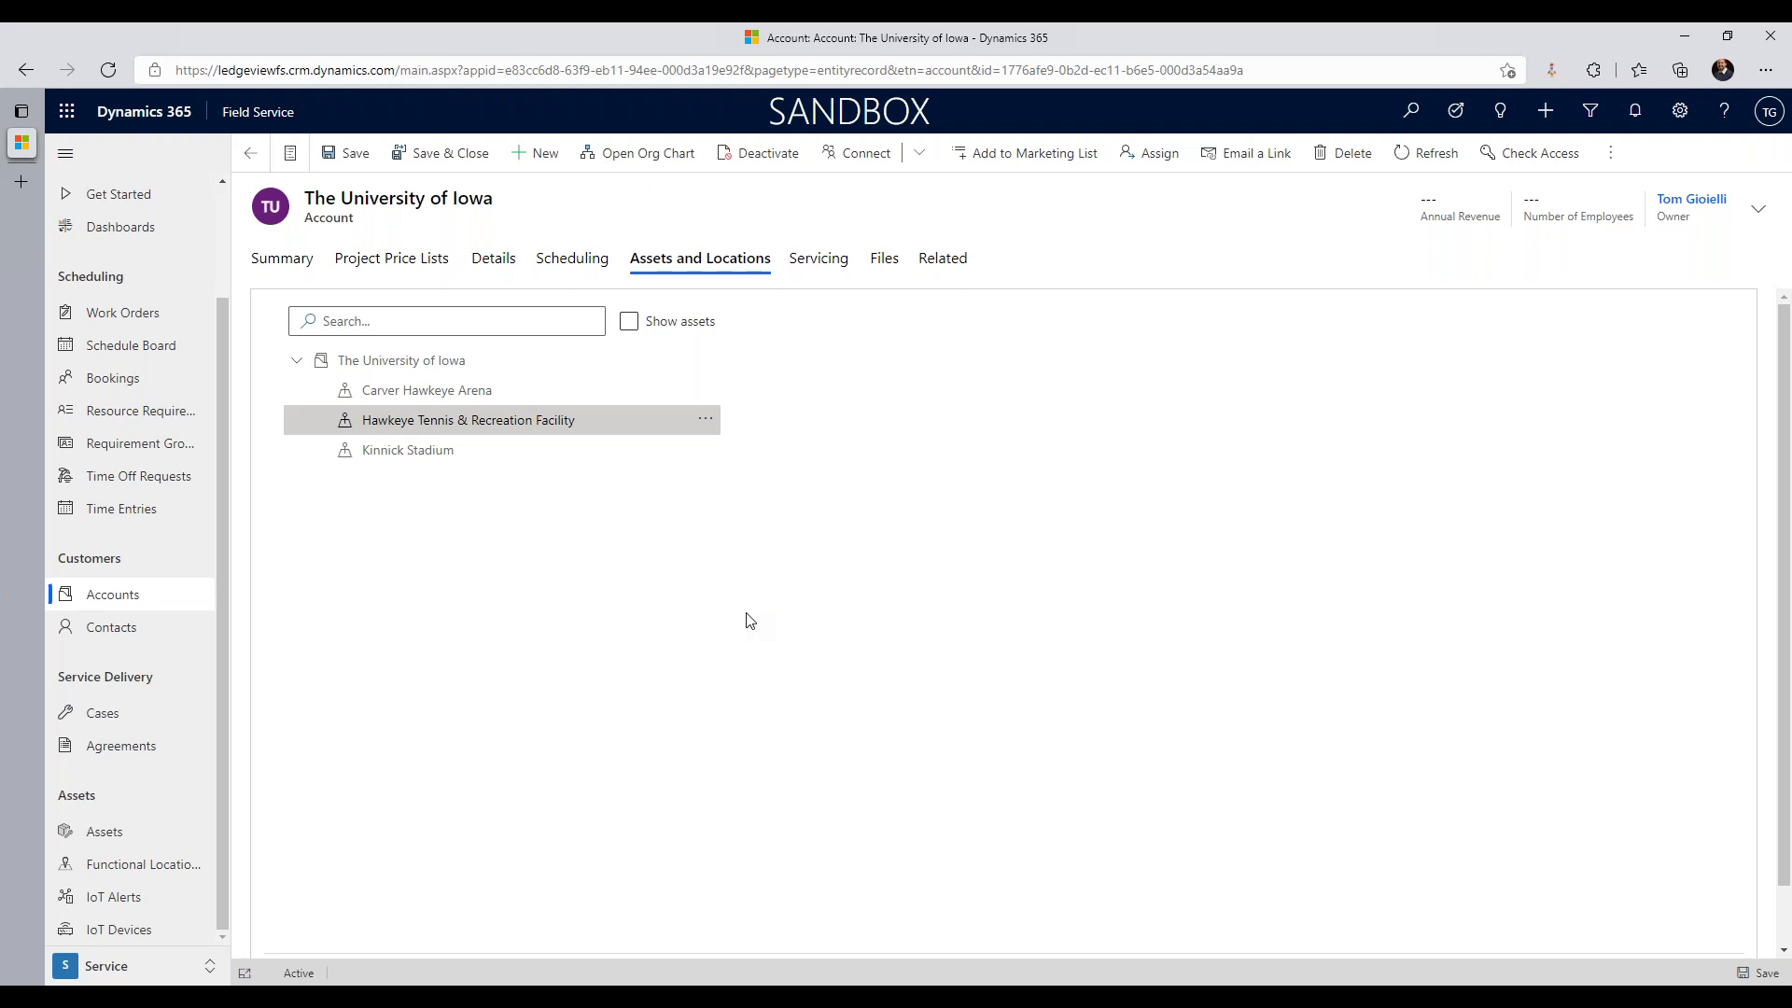
{"action": "left_click", "coordinate": [709, 421]}
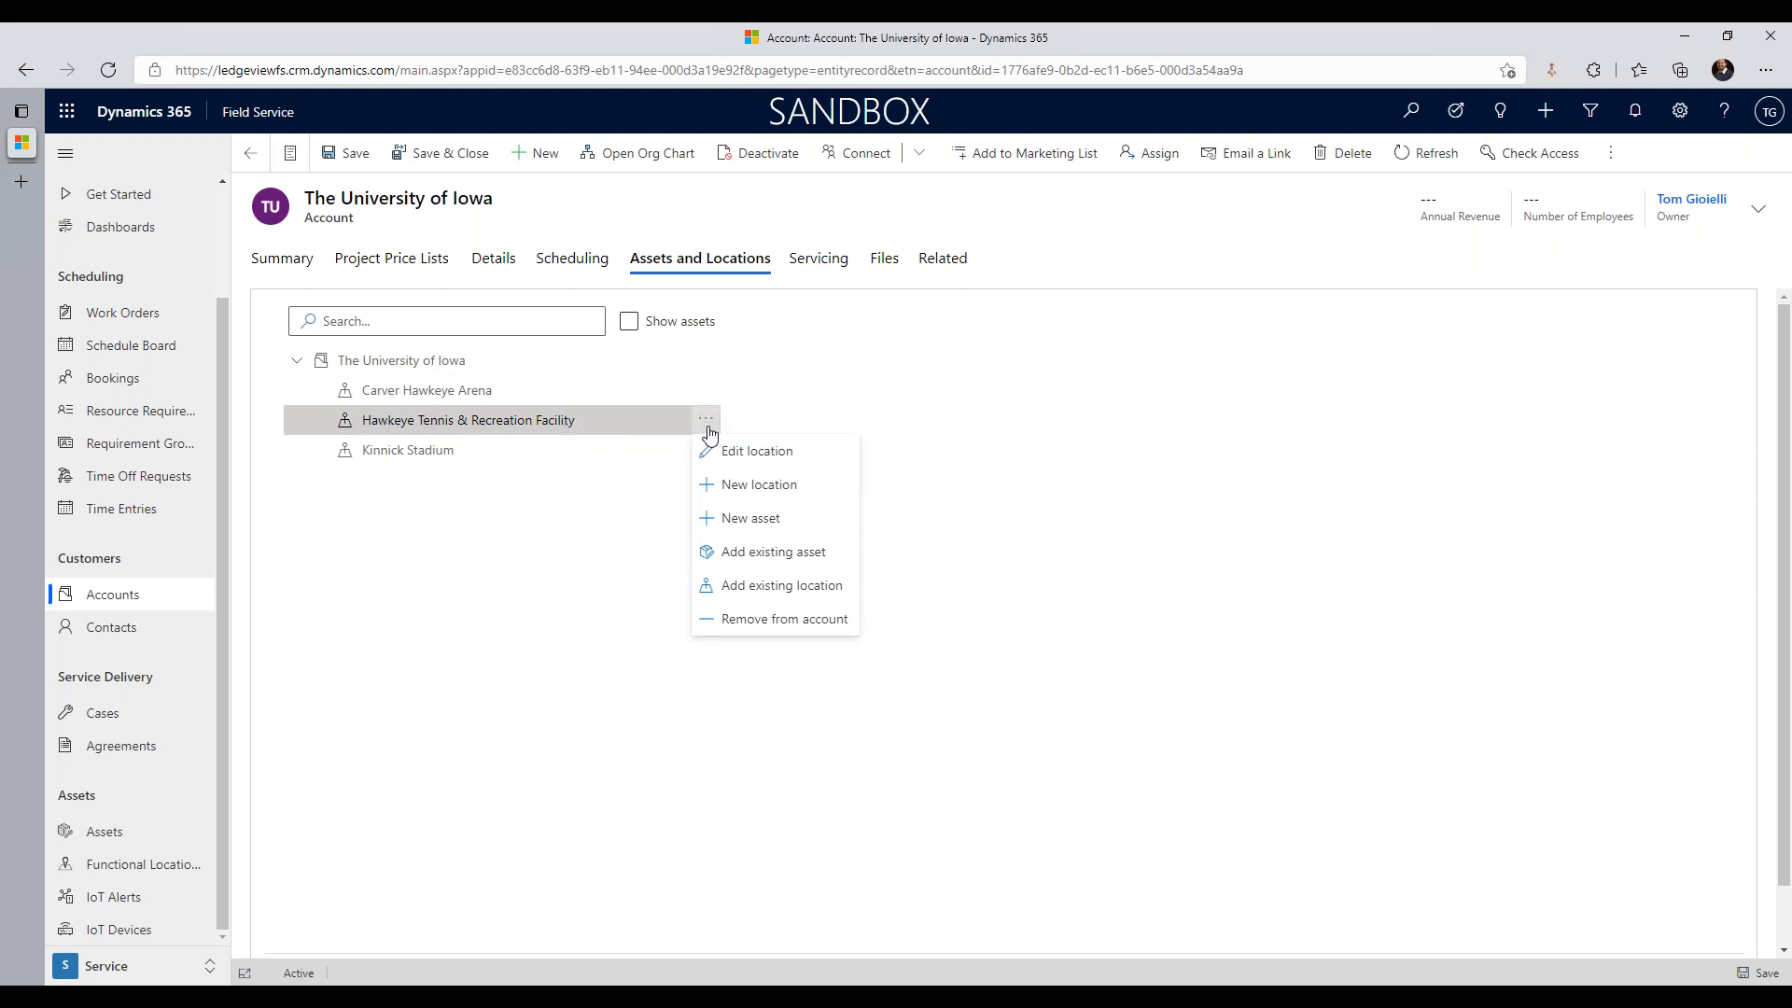
Step: Create child location 'Court 1' under Hawkeye Tennis & Recreation Facility via Quick Create
{"action": "left_click", "coordinate": [760, 483]}
{"action": "left_click", "coordinate": [1601, 207]}
{"action": "type", "text": "Court 1"}
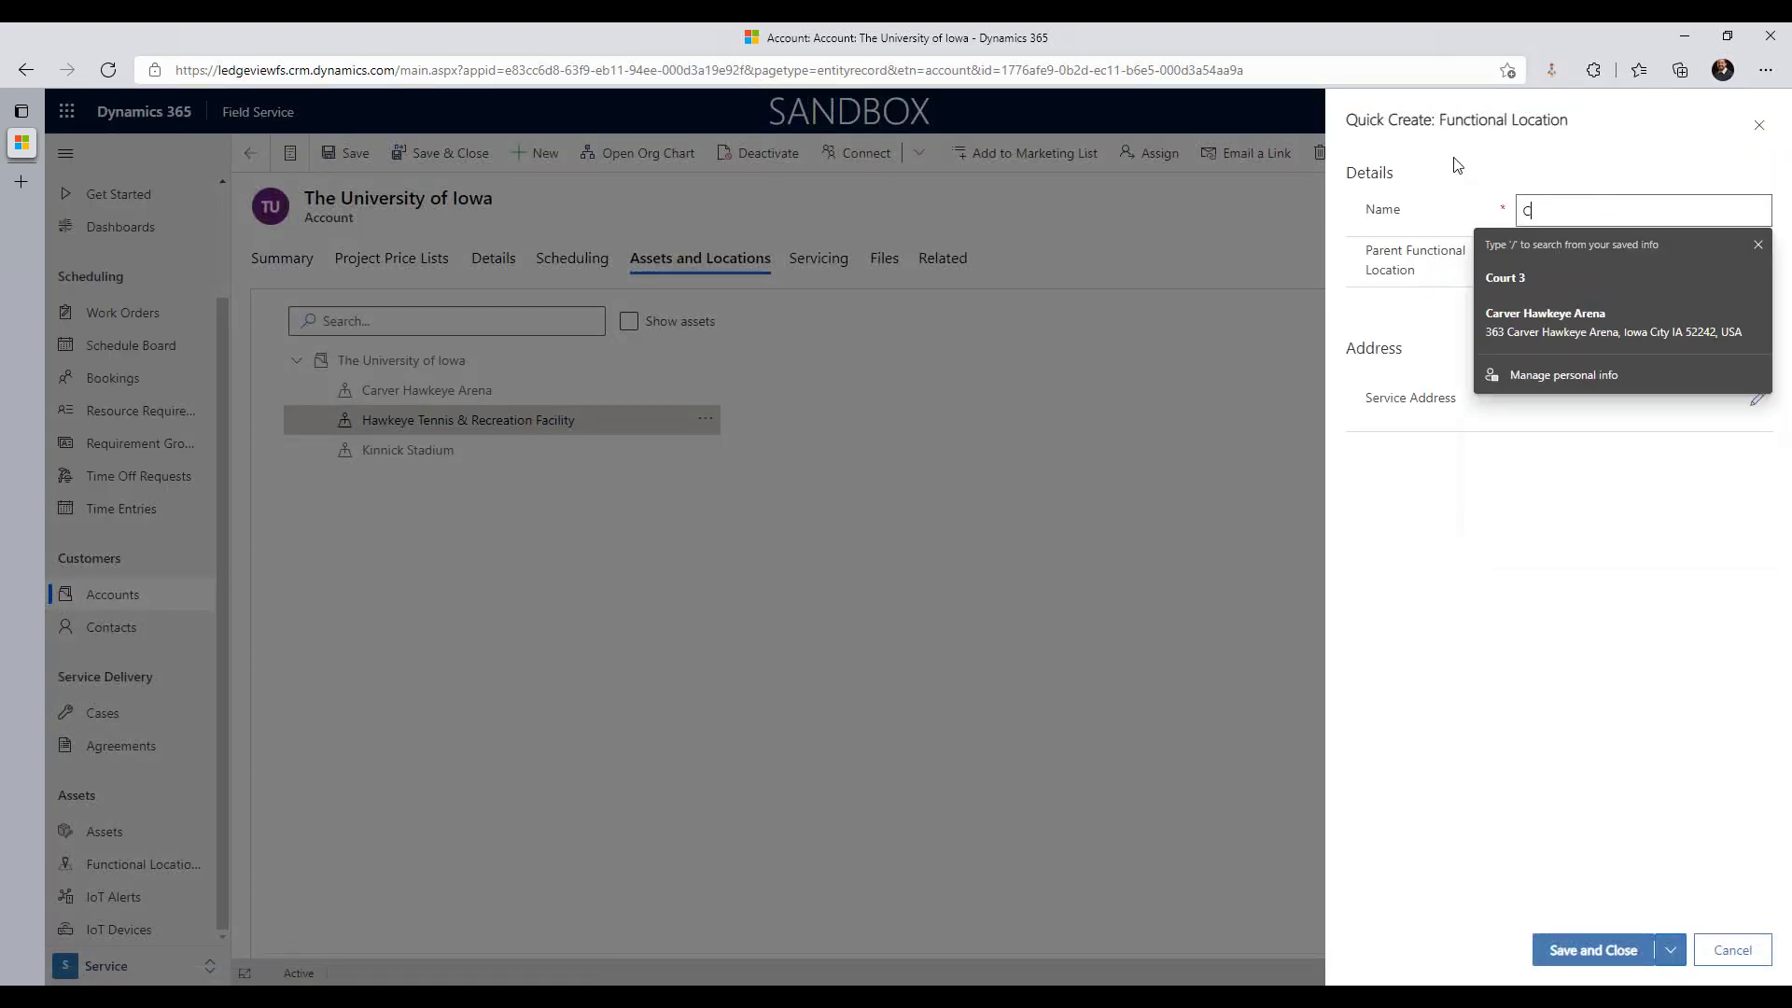
{"action": "left_click", "coordinate": [1550, 644]}
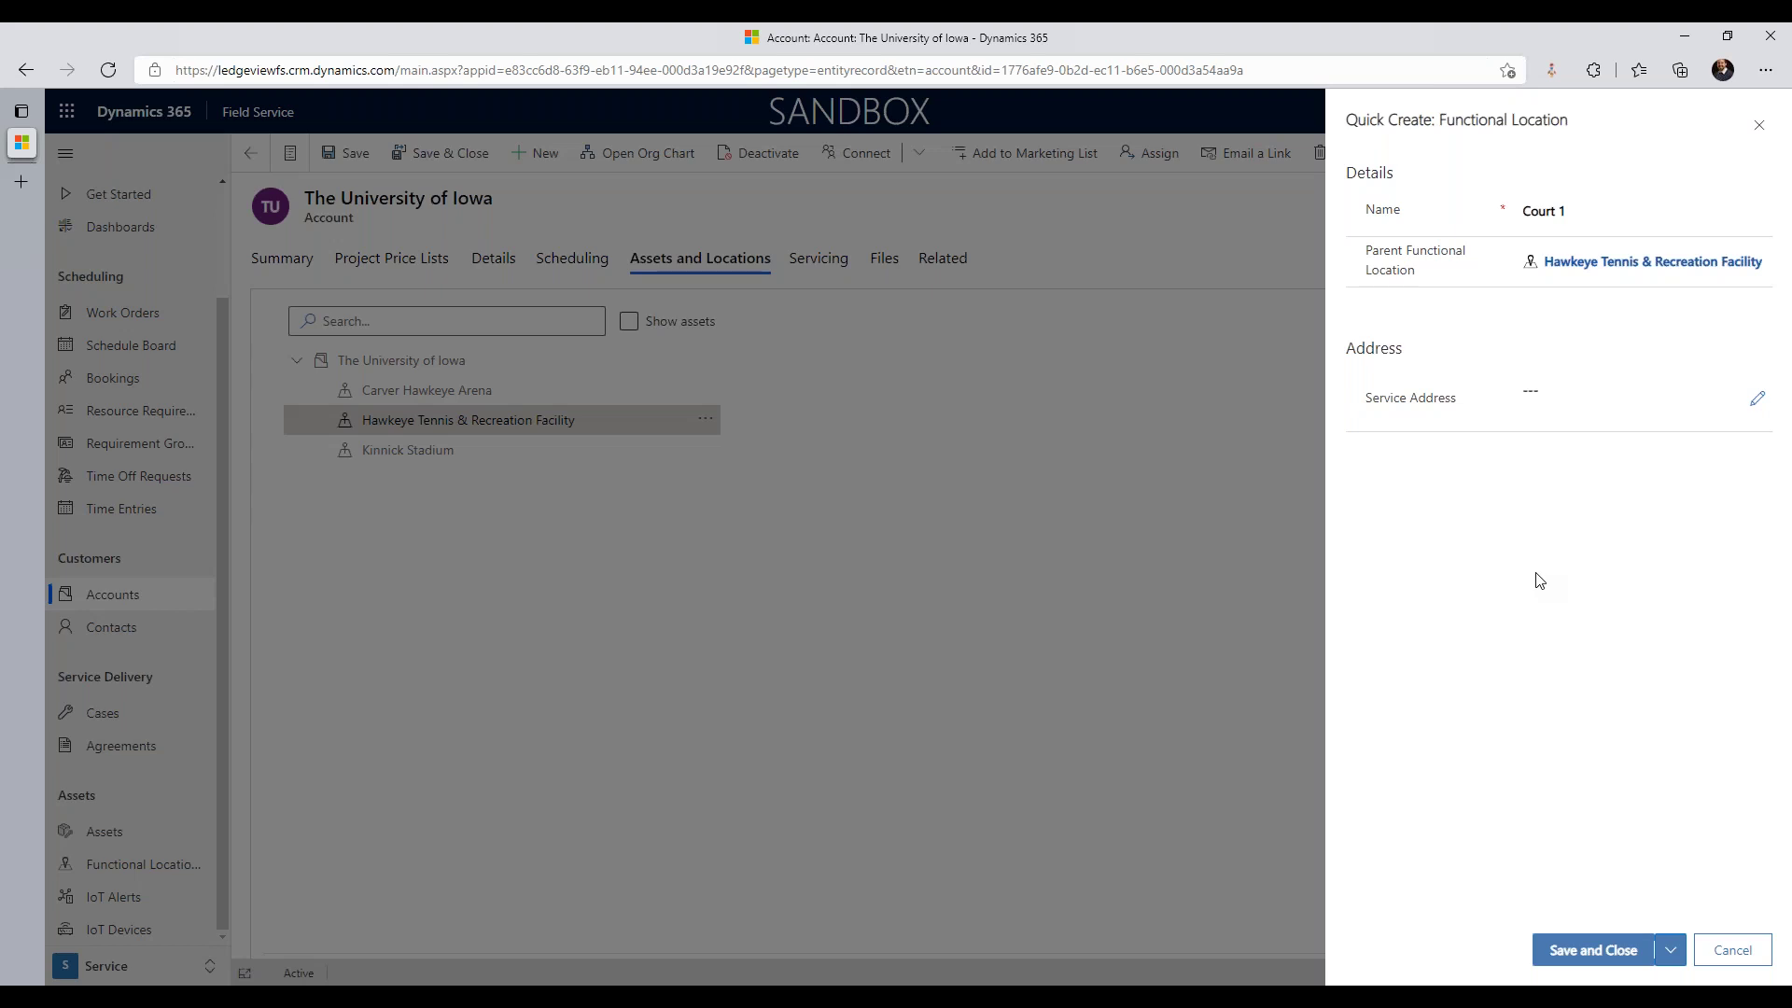
{"action": "left_click", "coordinate": [1593, 950]}
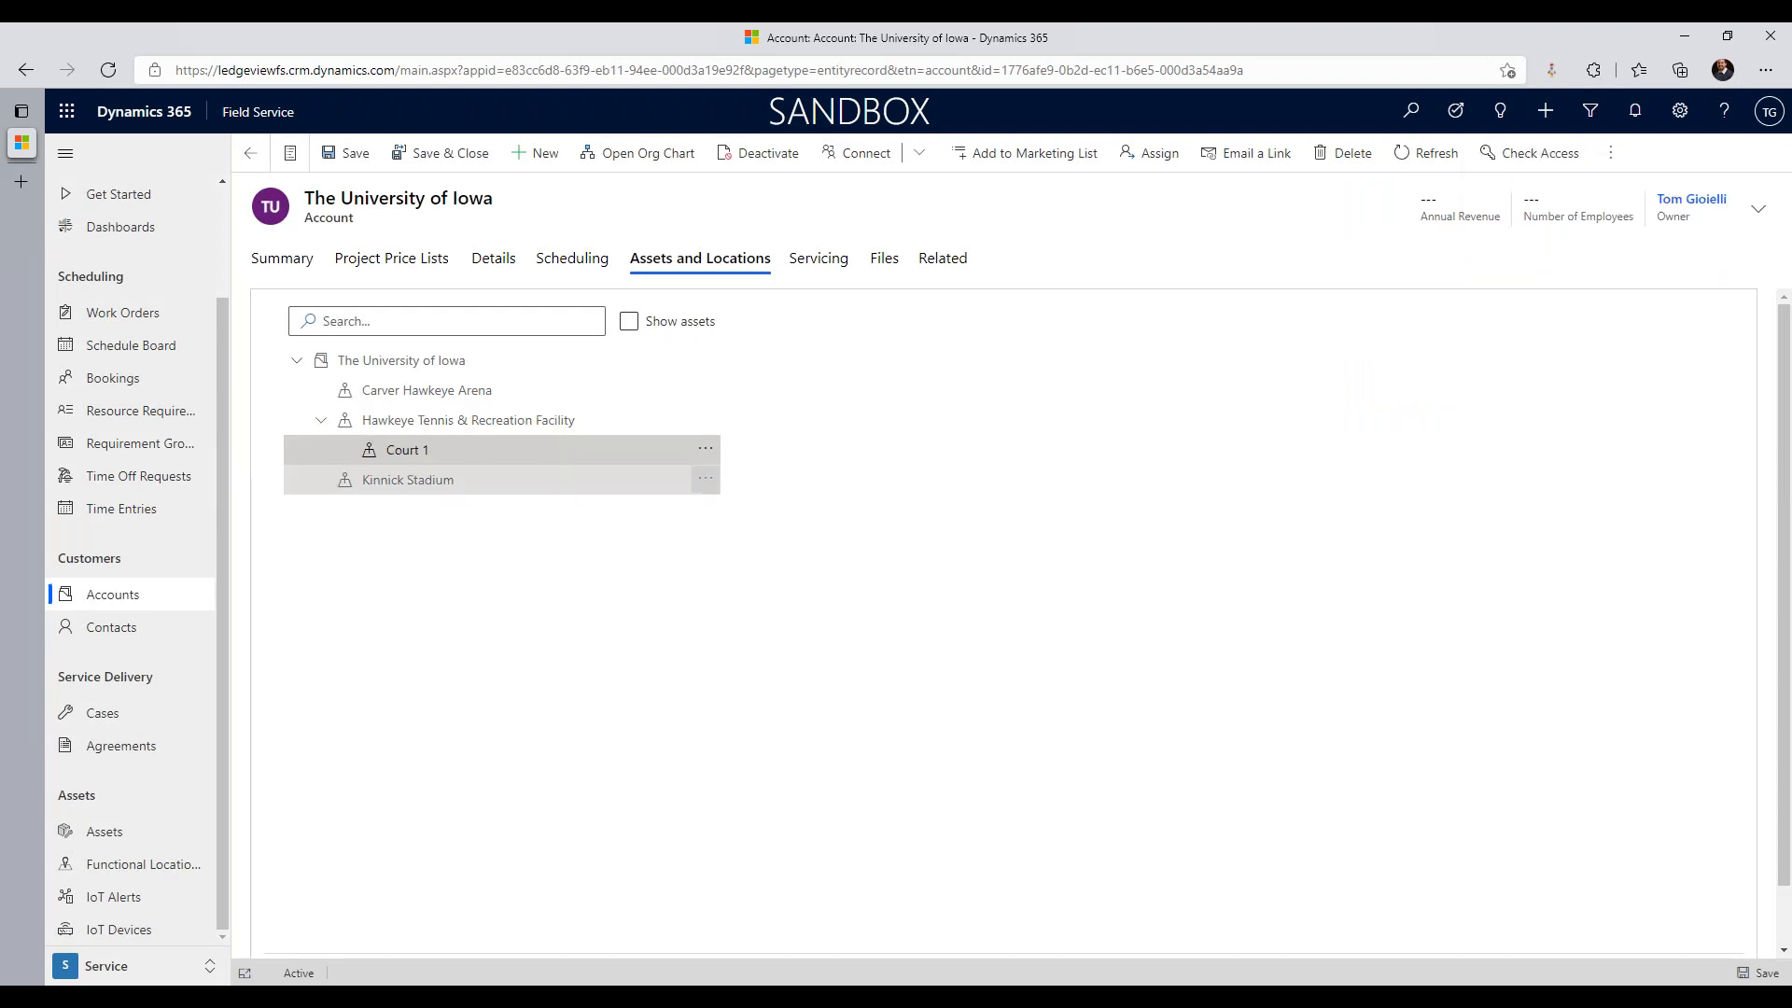
Step: Add 'Court 2' as a new location under Hawkeye Tennis & Recreation Facility
{"action": "left_click", "coordinate": [706, 420]}
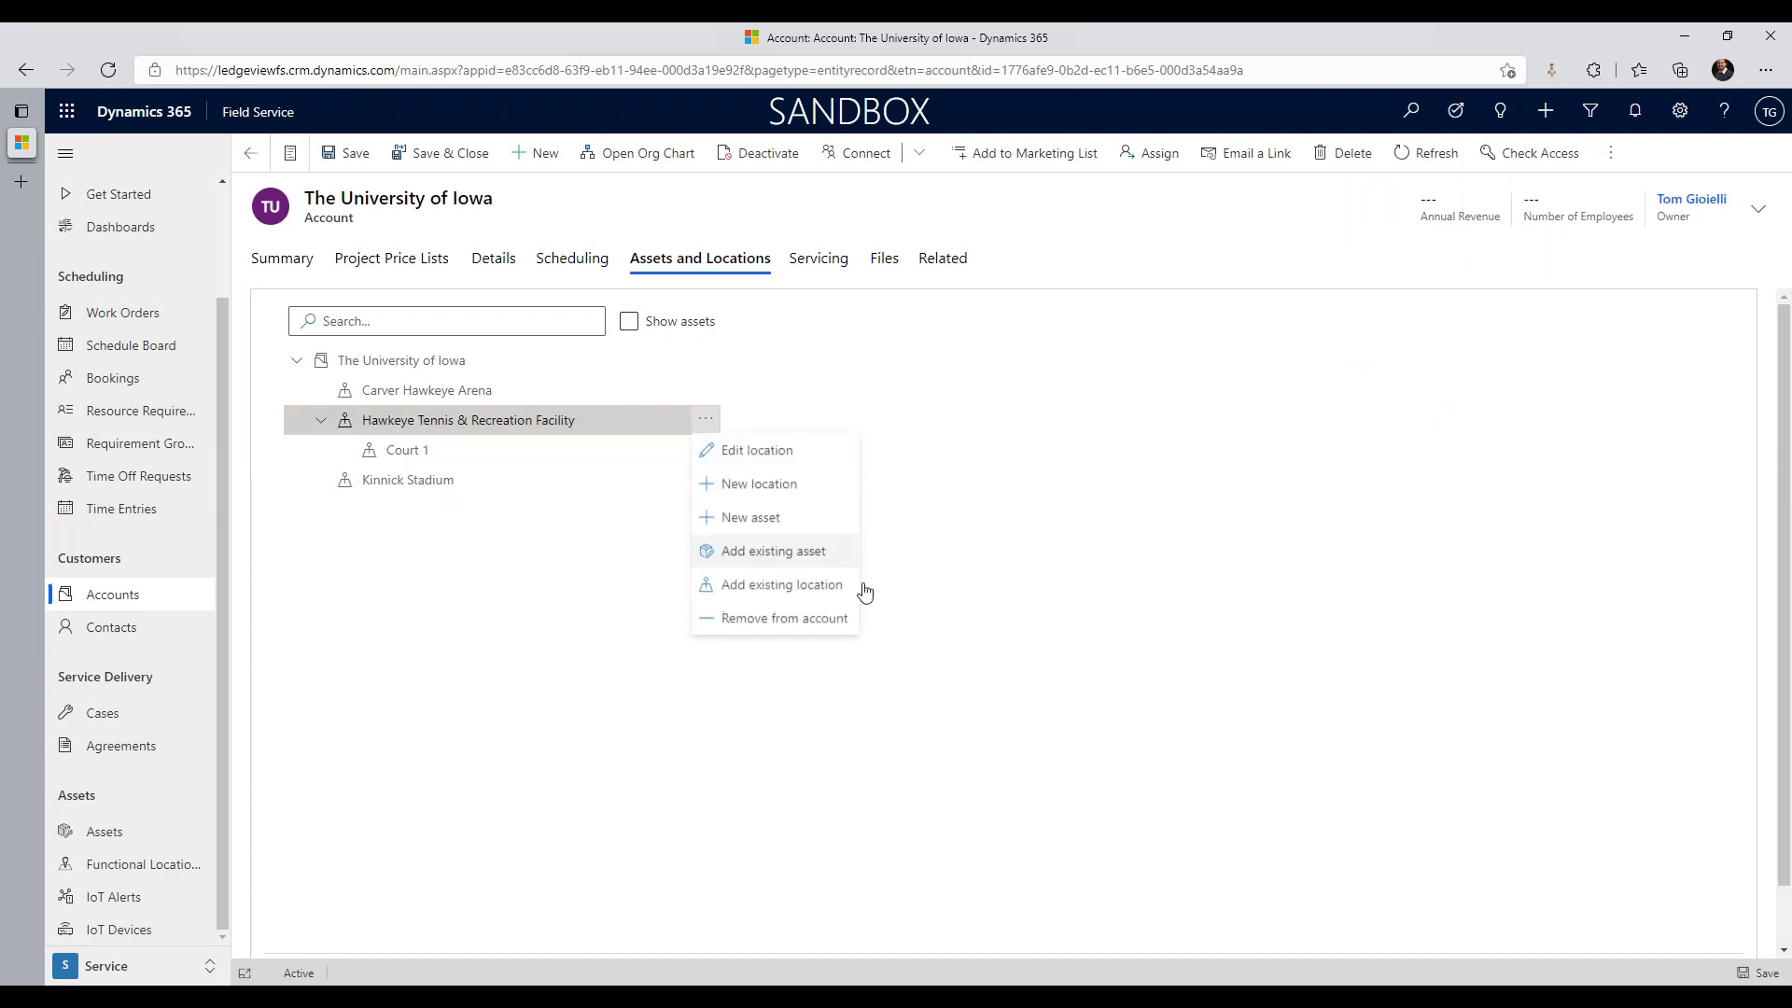
{"action": "left_click", "coordinate": [790, 485]}
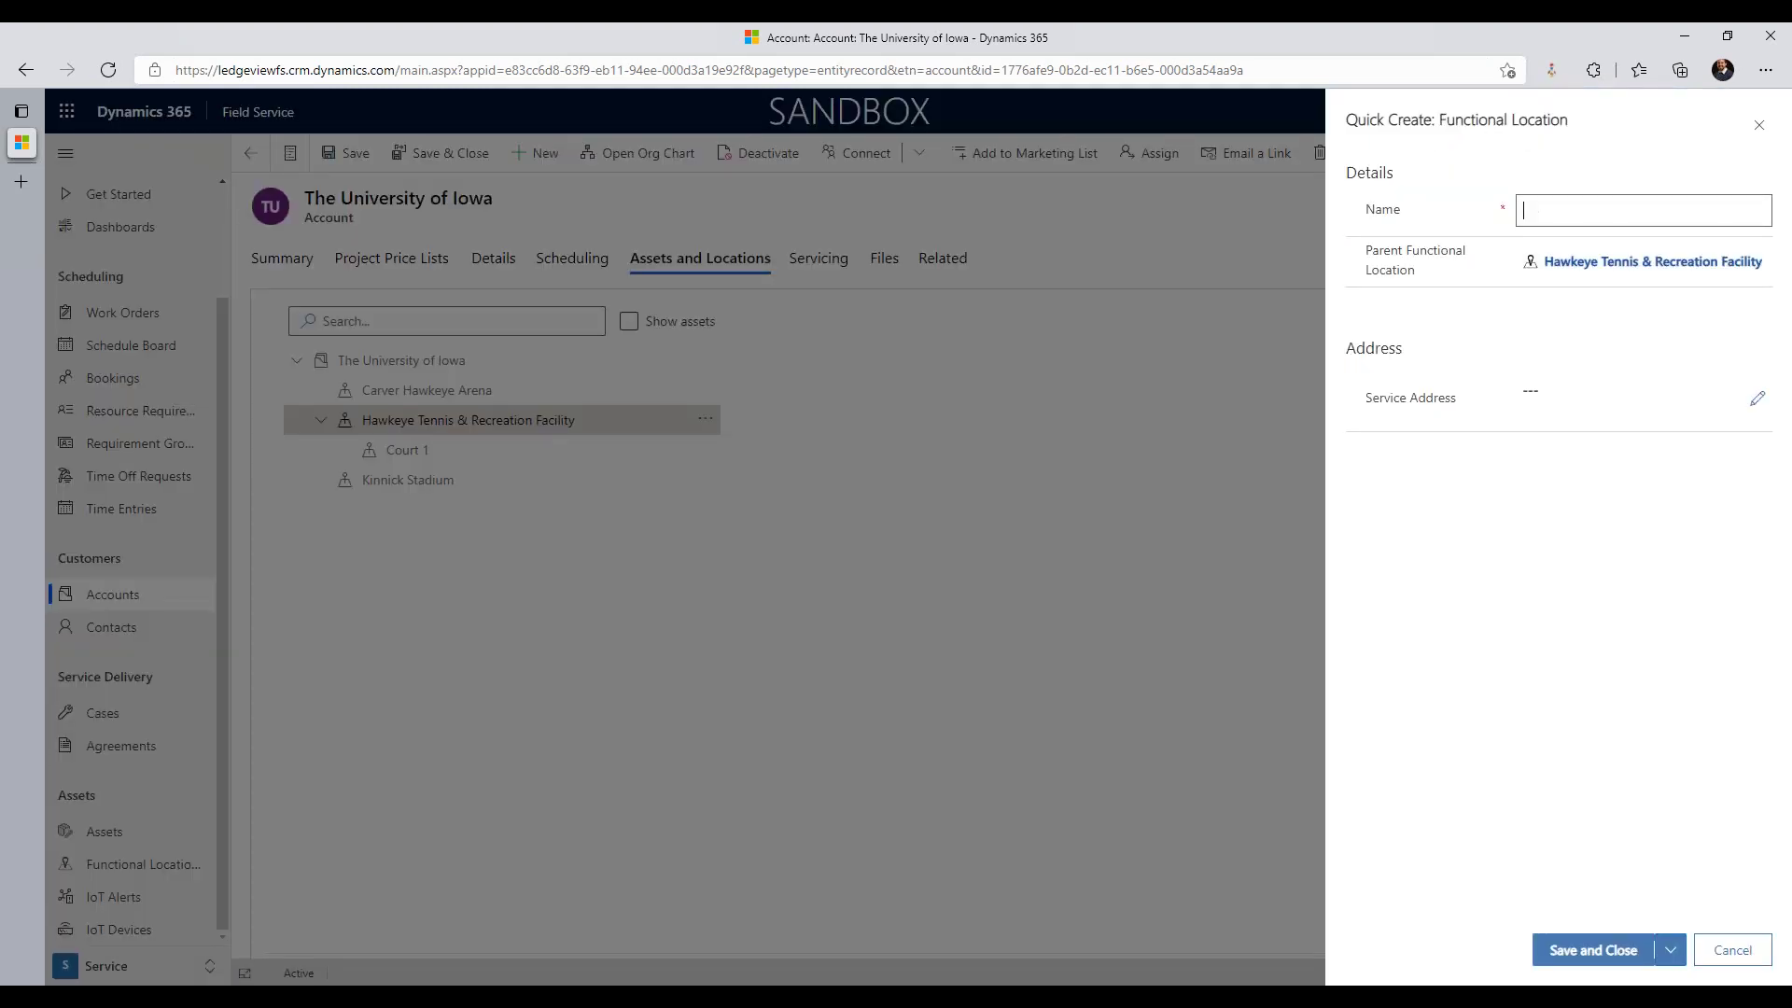
{"action": "left_click", "coordinate": [1572, 211]}
{"action": "type", "text": "Court 2"}
{"action": "left_click", "coordinate": [1612, 584]}
{"action": "left_click", "coordinate": [1591, 950]}
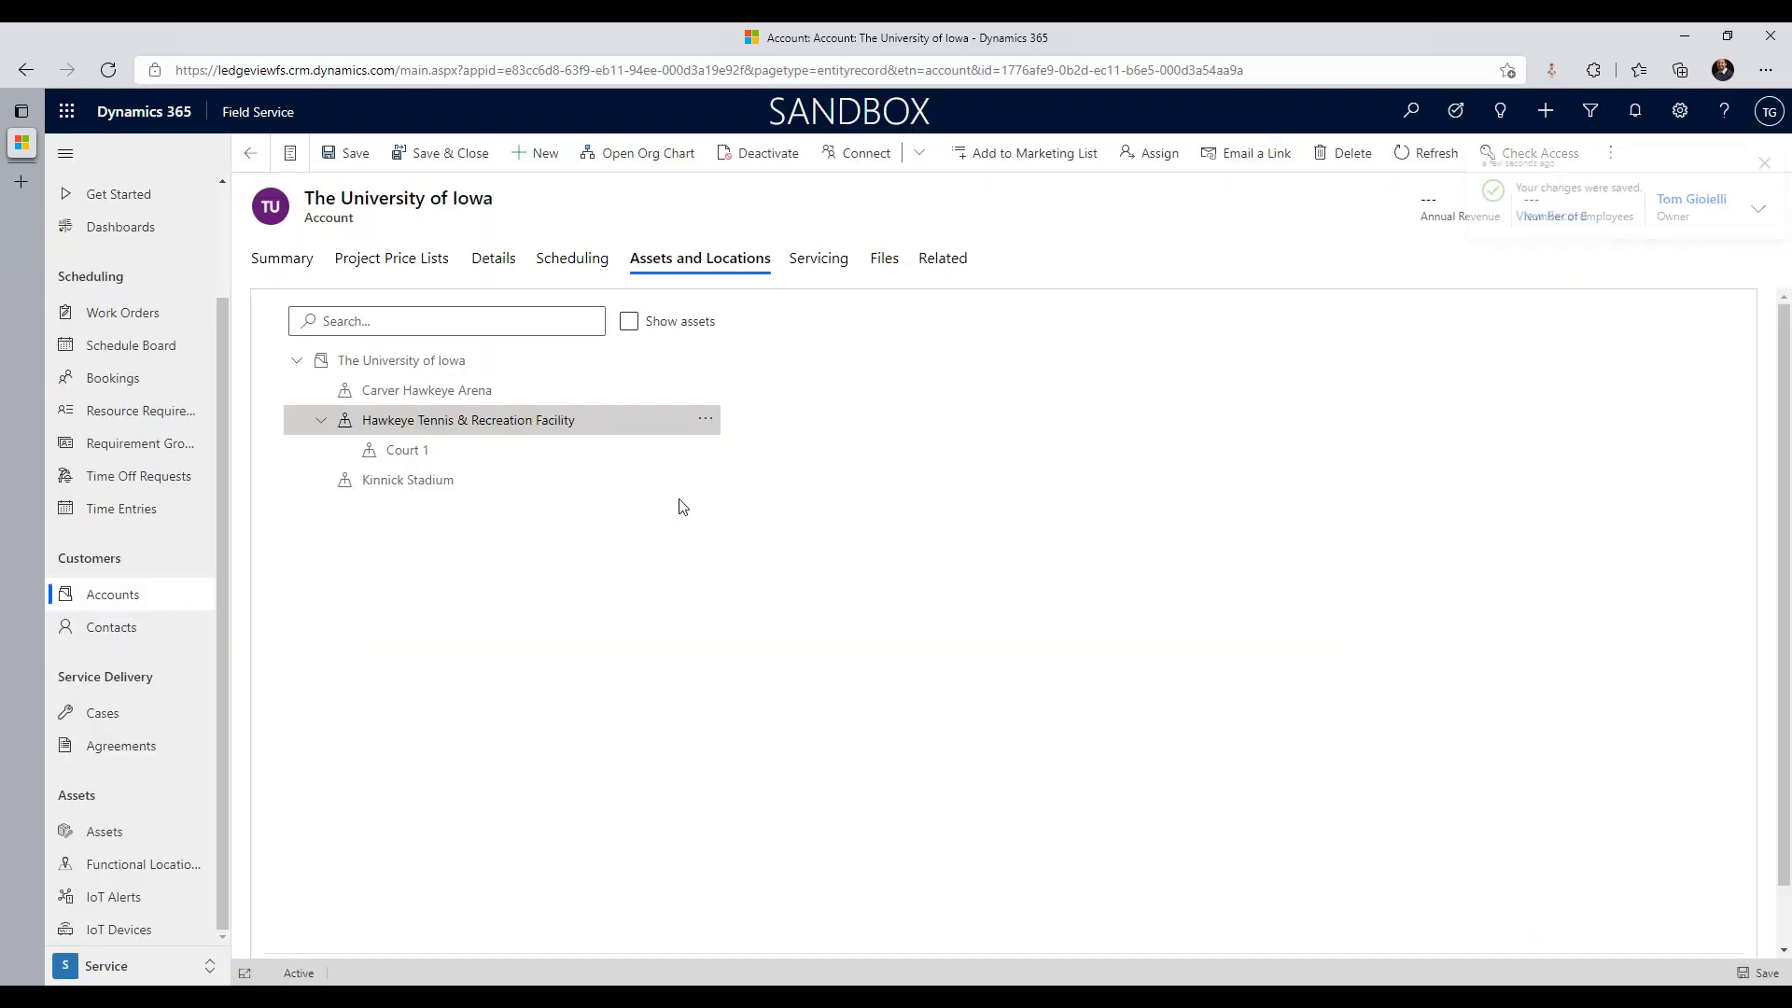
Step: Add 'North Side of Court' as a child location beneath Court 1
{"action": "left_click", "coordinate": [705, 422]}
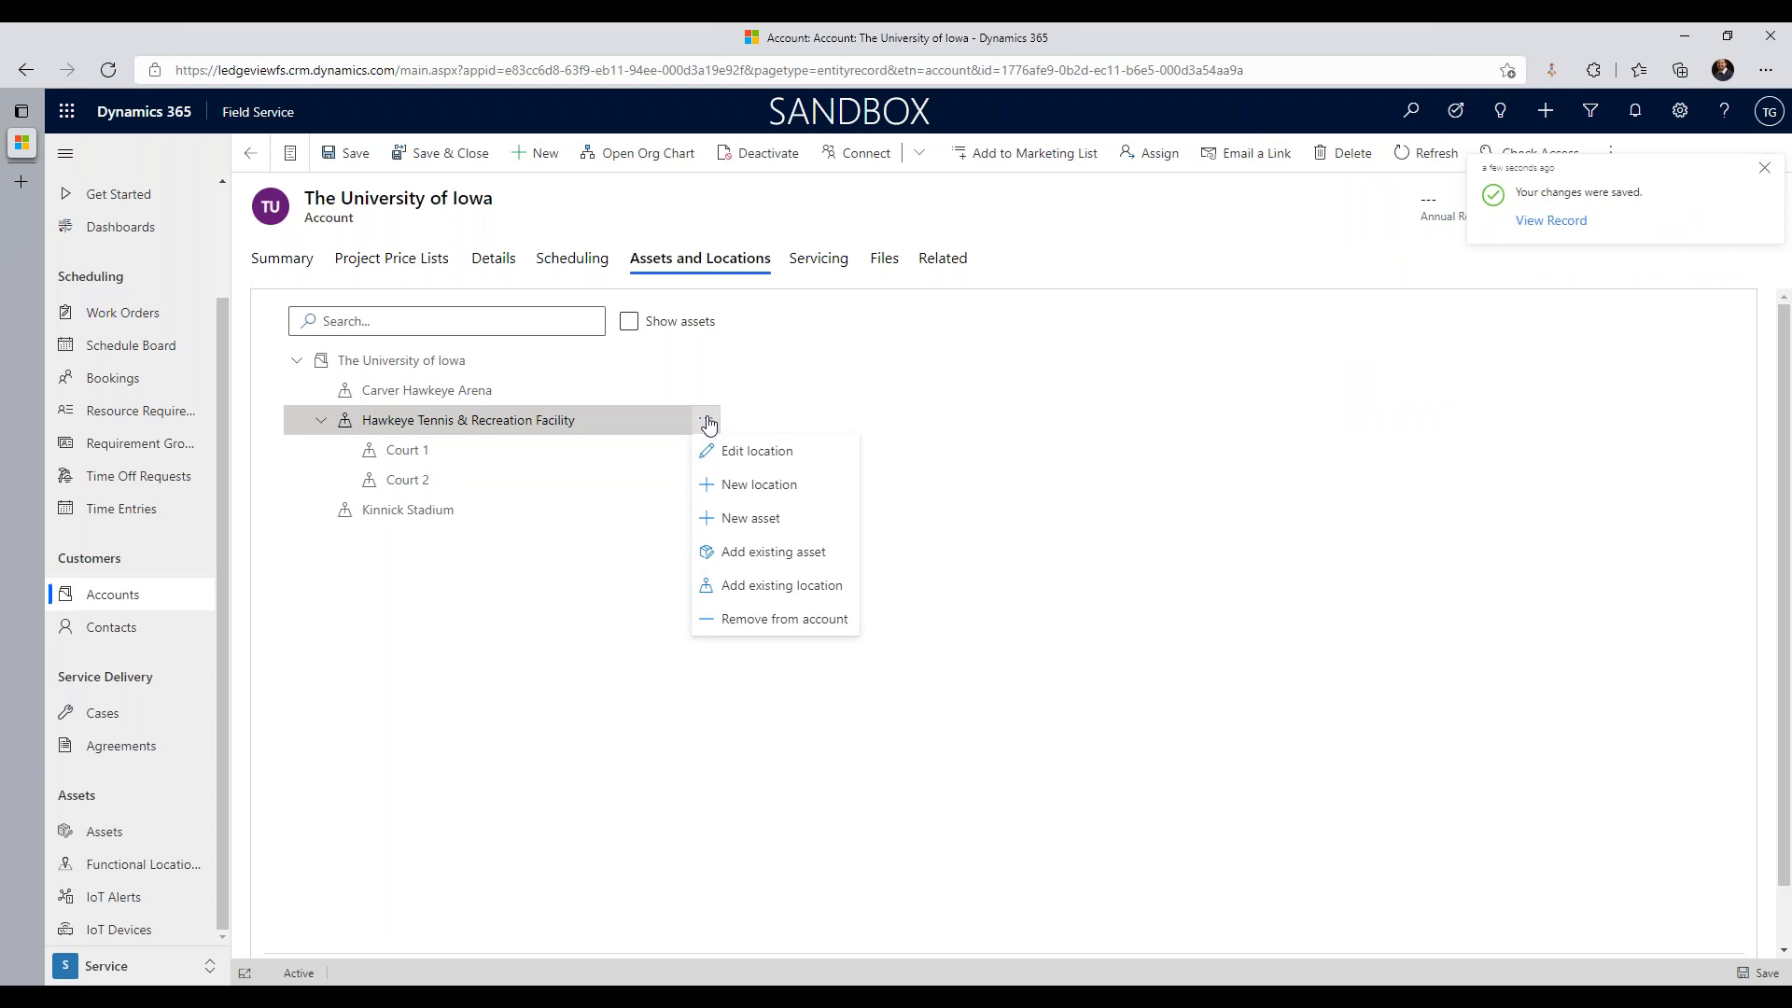
{"action": "left_click", "coordinate": [522, 451]}
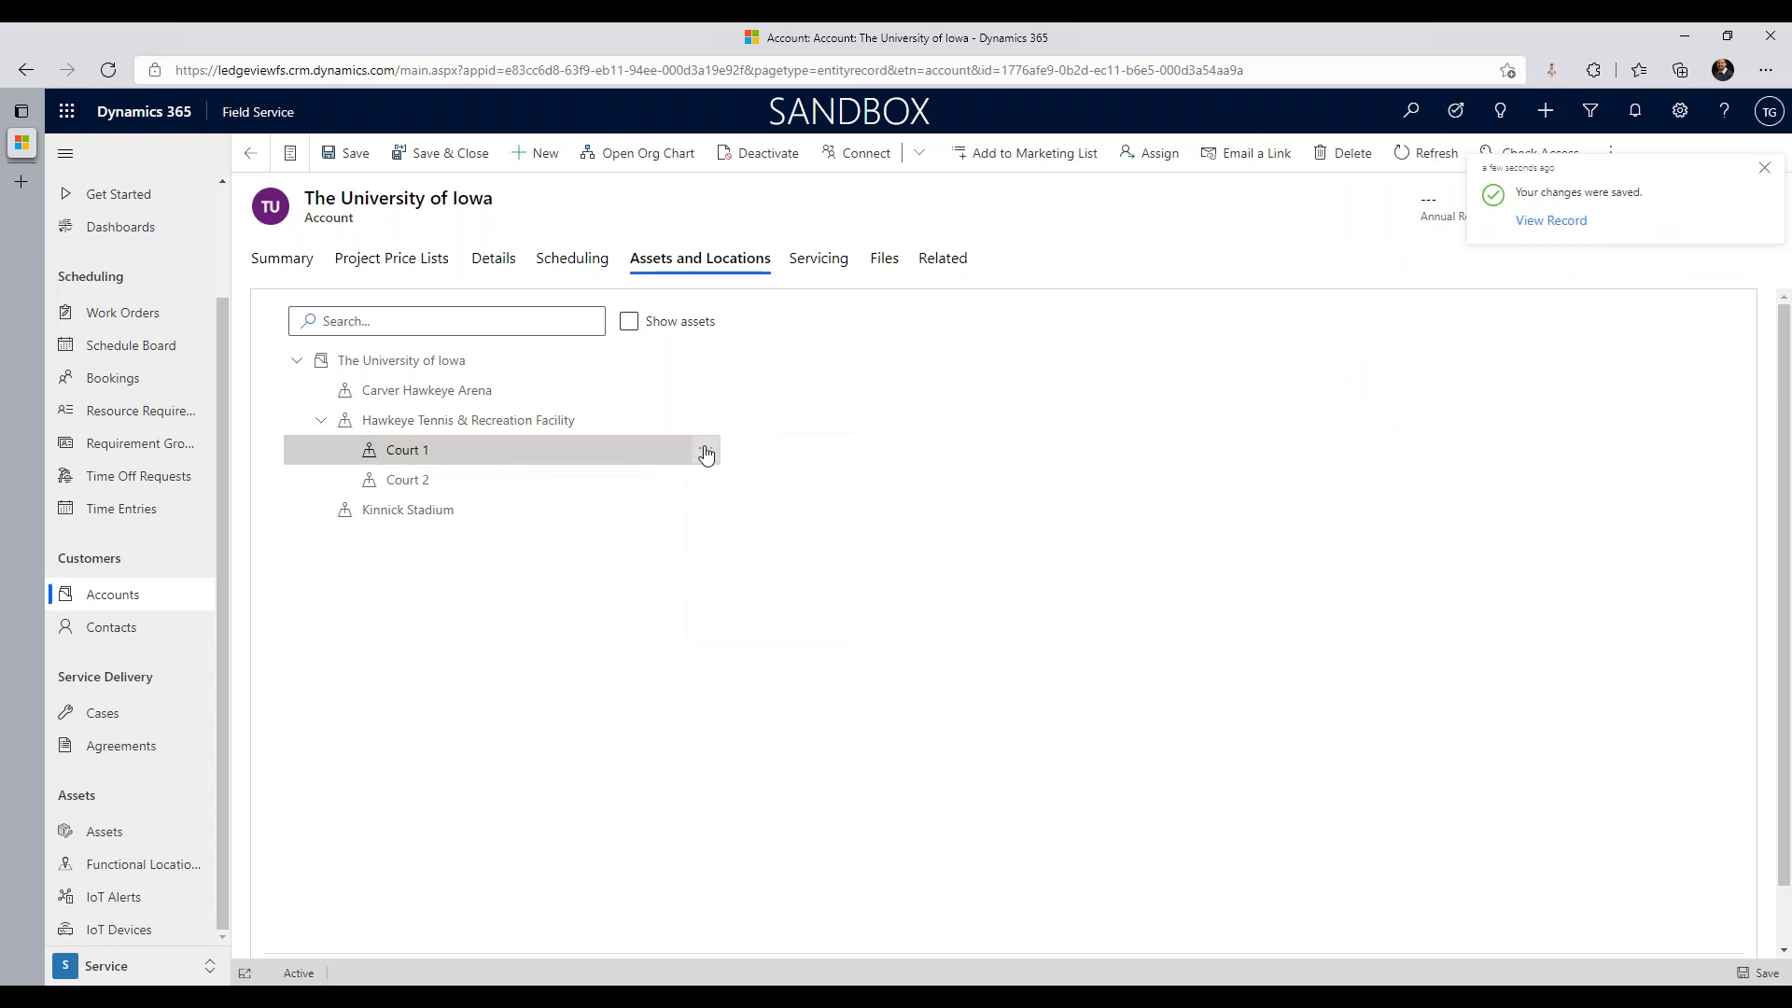
{"action": "left_click", "coordinate": [705, 449]}
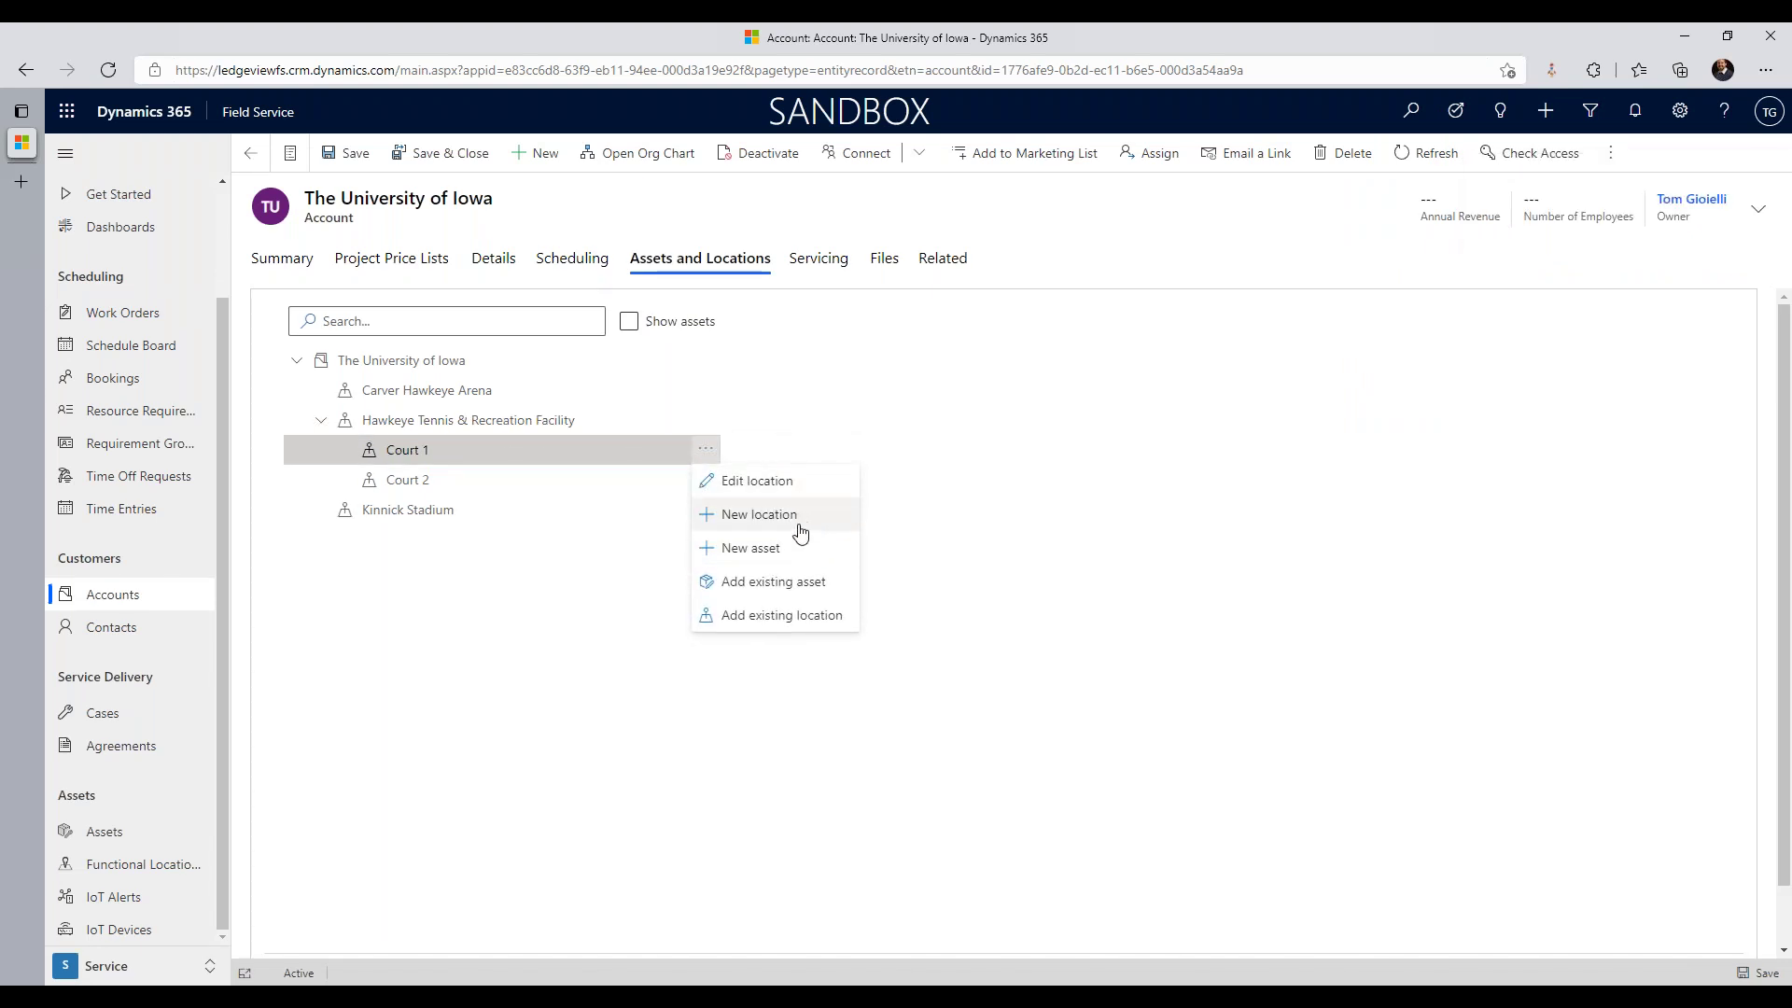
{"action": "left_click", "coordinate": [763, 515]}
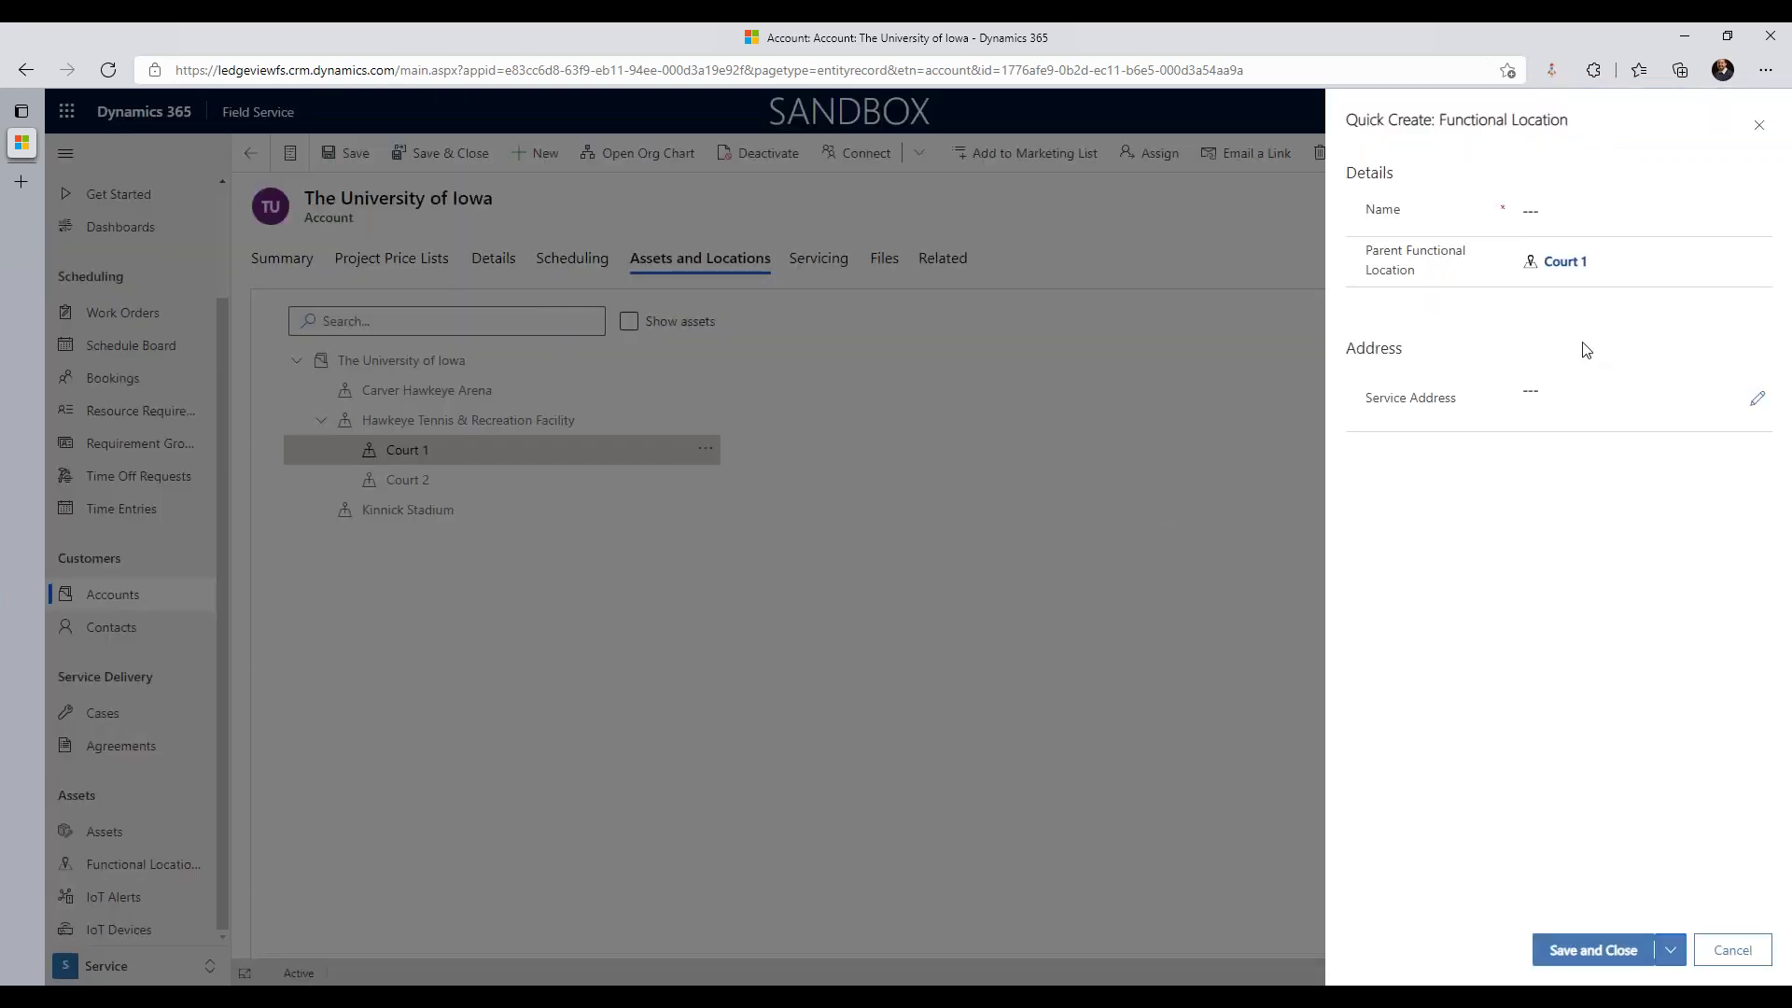
{"action": "left_click", "coordinate": [1607, 207]}
{"action": "type", "text": "North Side of Court"}
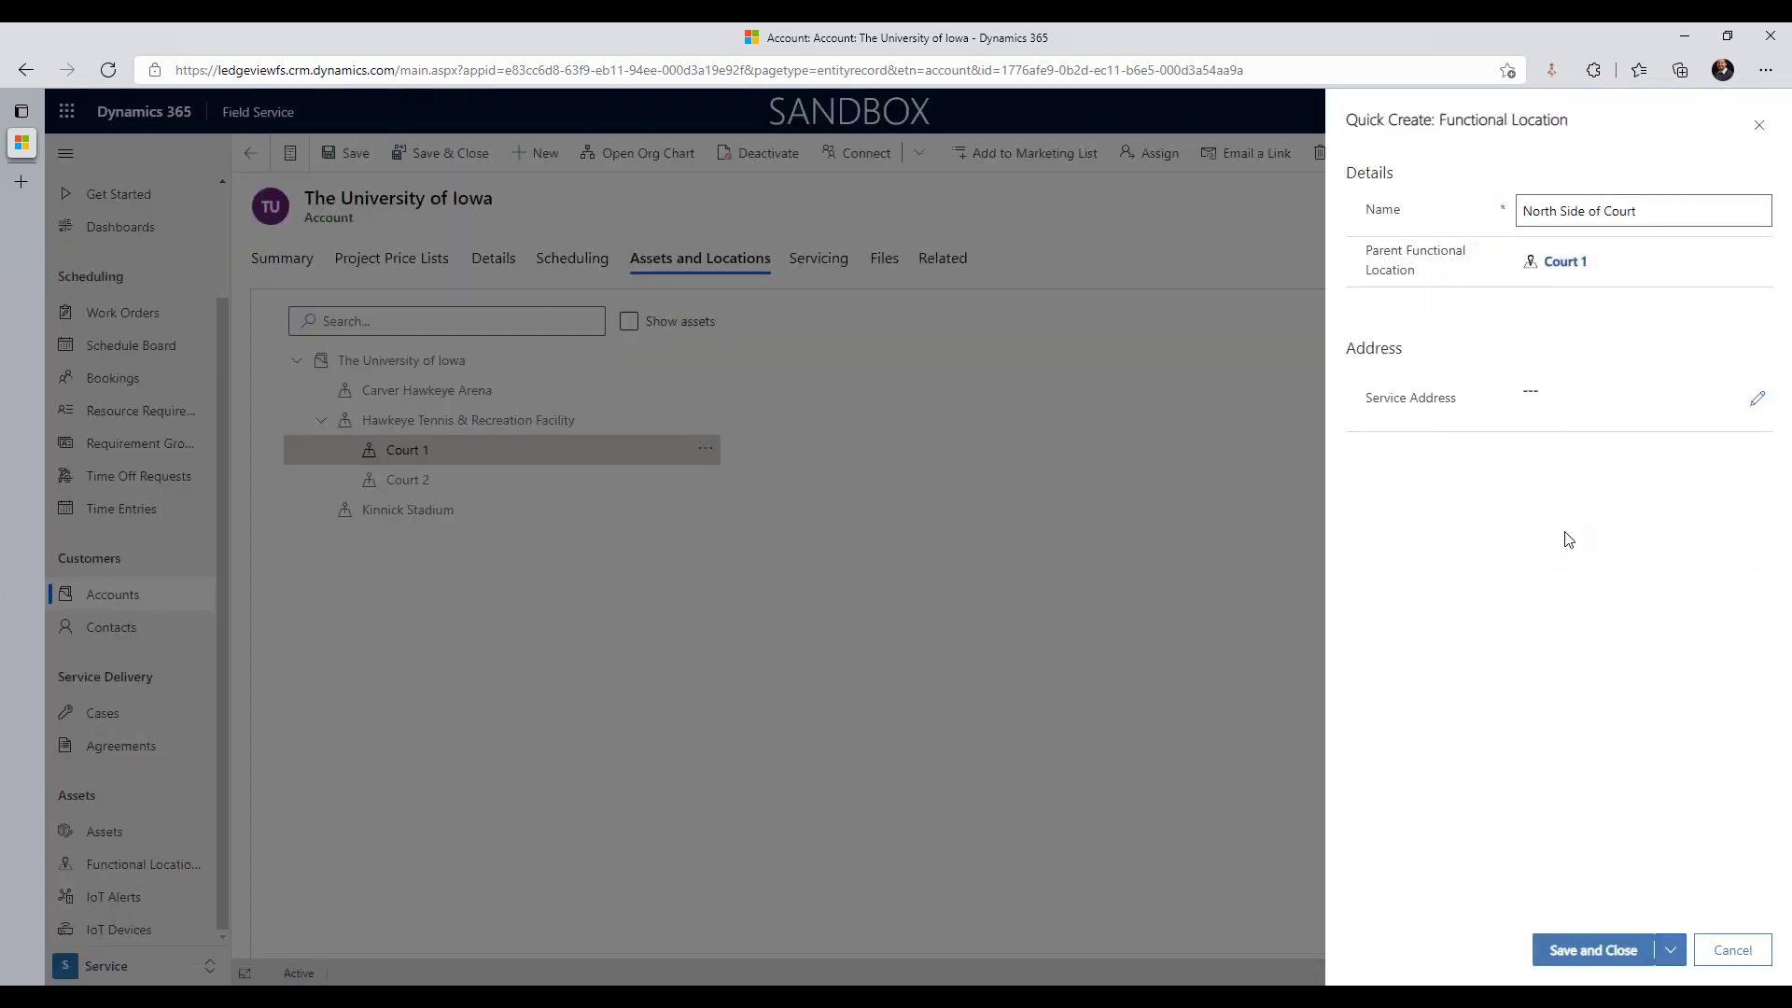
{"action": "left_click", "coordinate": [1546, 949]}
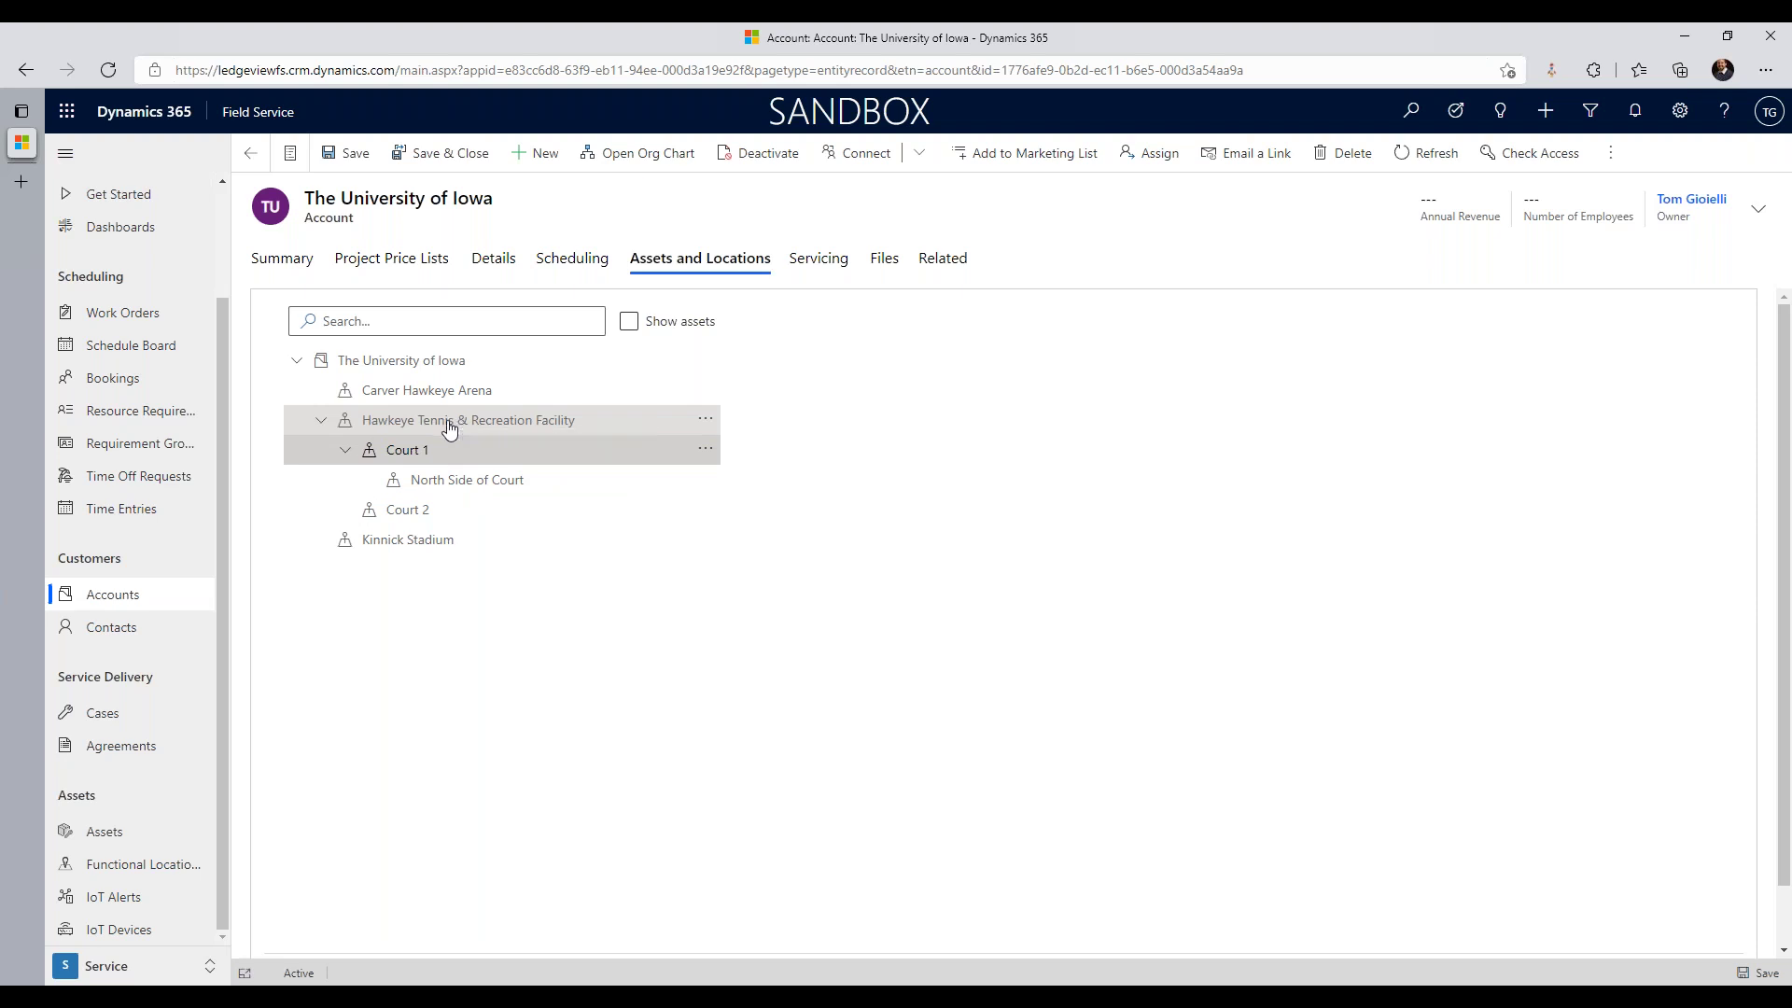
{"action": "left_click", "coordinate": [466, 490]}
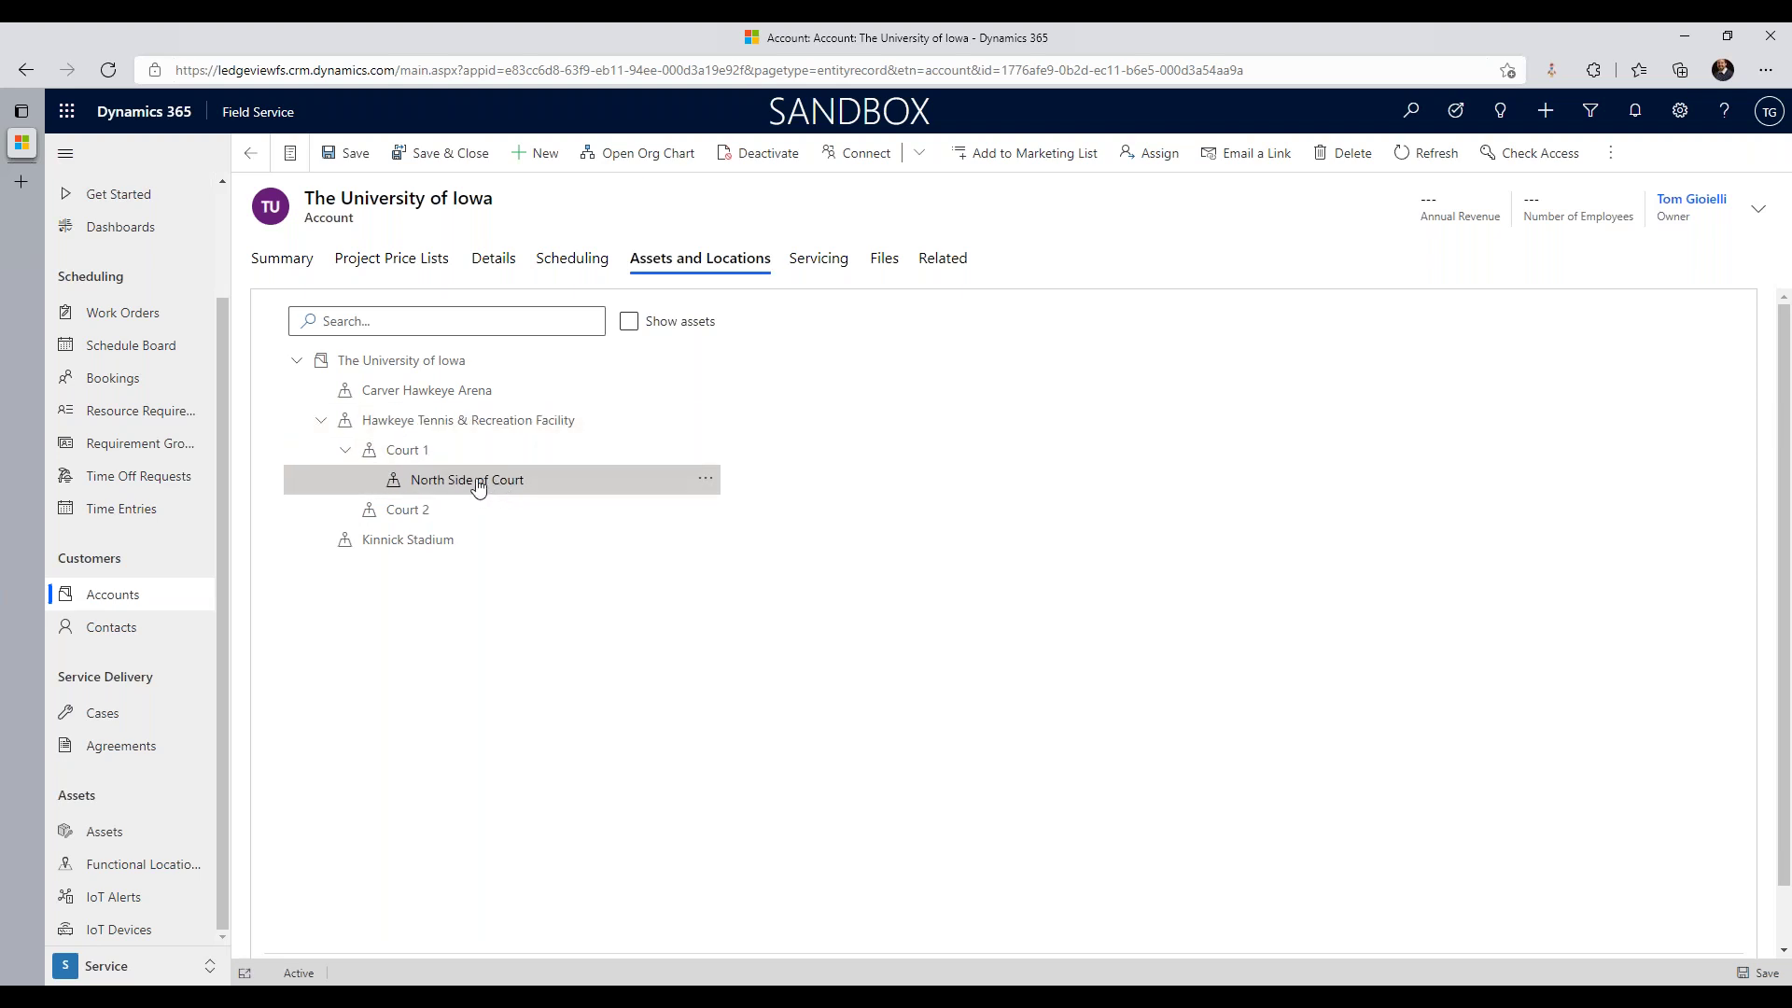
{"action": "left_click", "coordinate": [522, 430]}
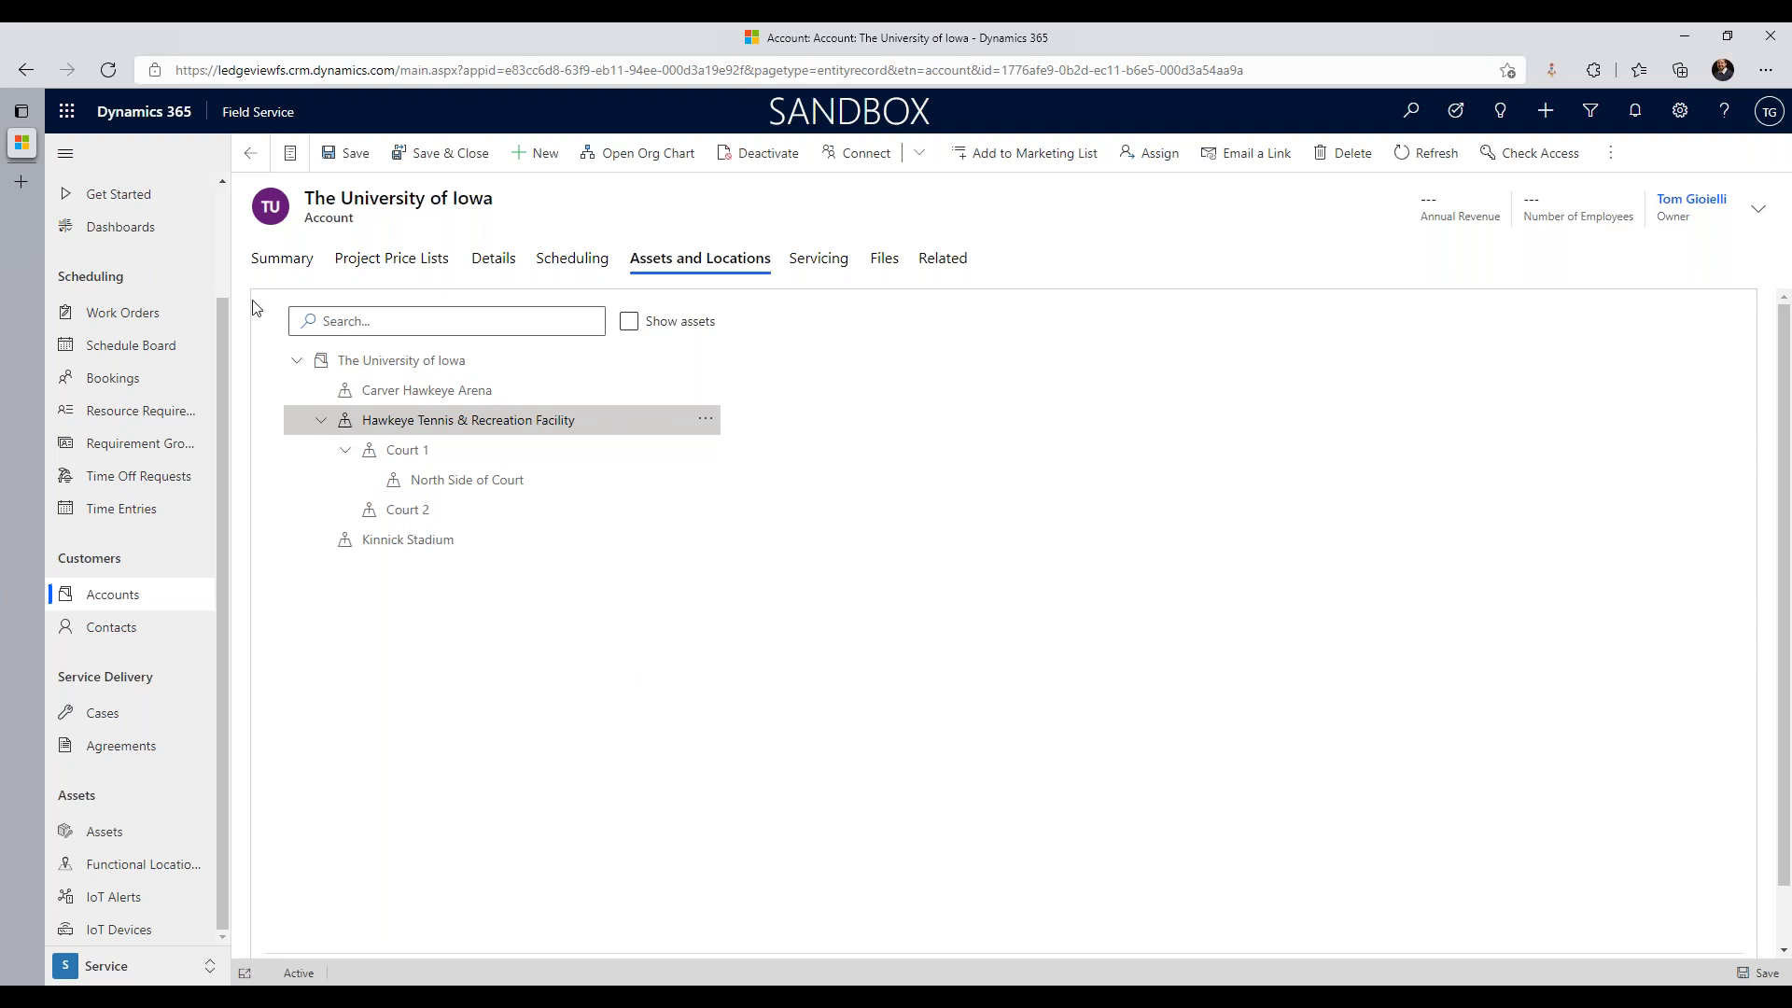
Step: Create a General Maintenance work order for The University of Iowa and save it
{"action": "left_click", "coordinate": [143, 326]}
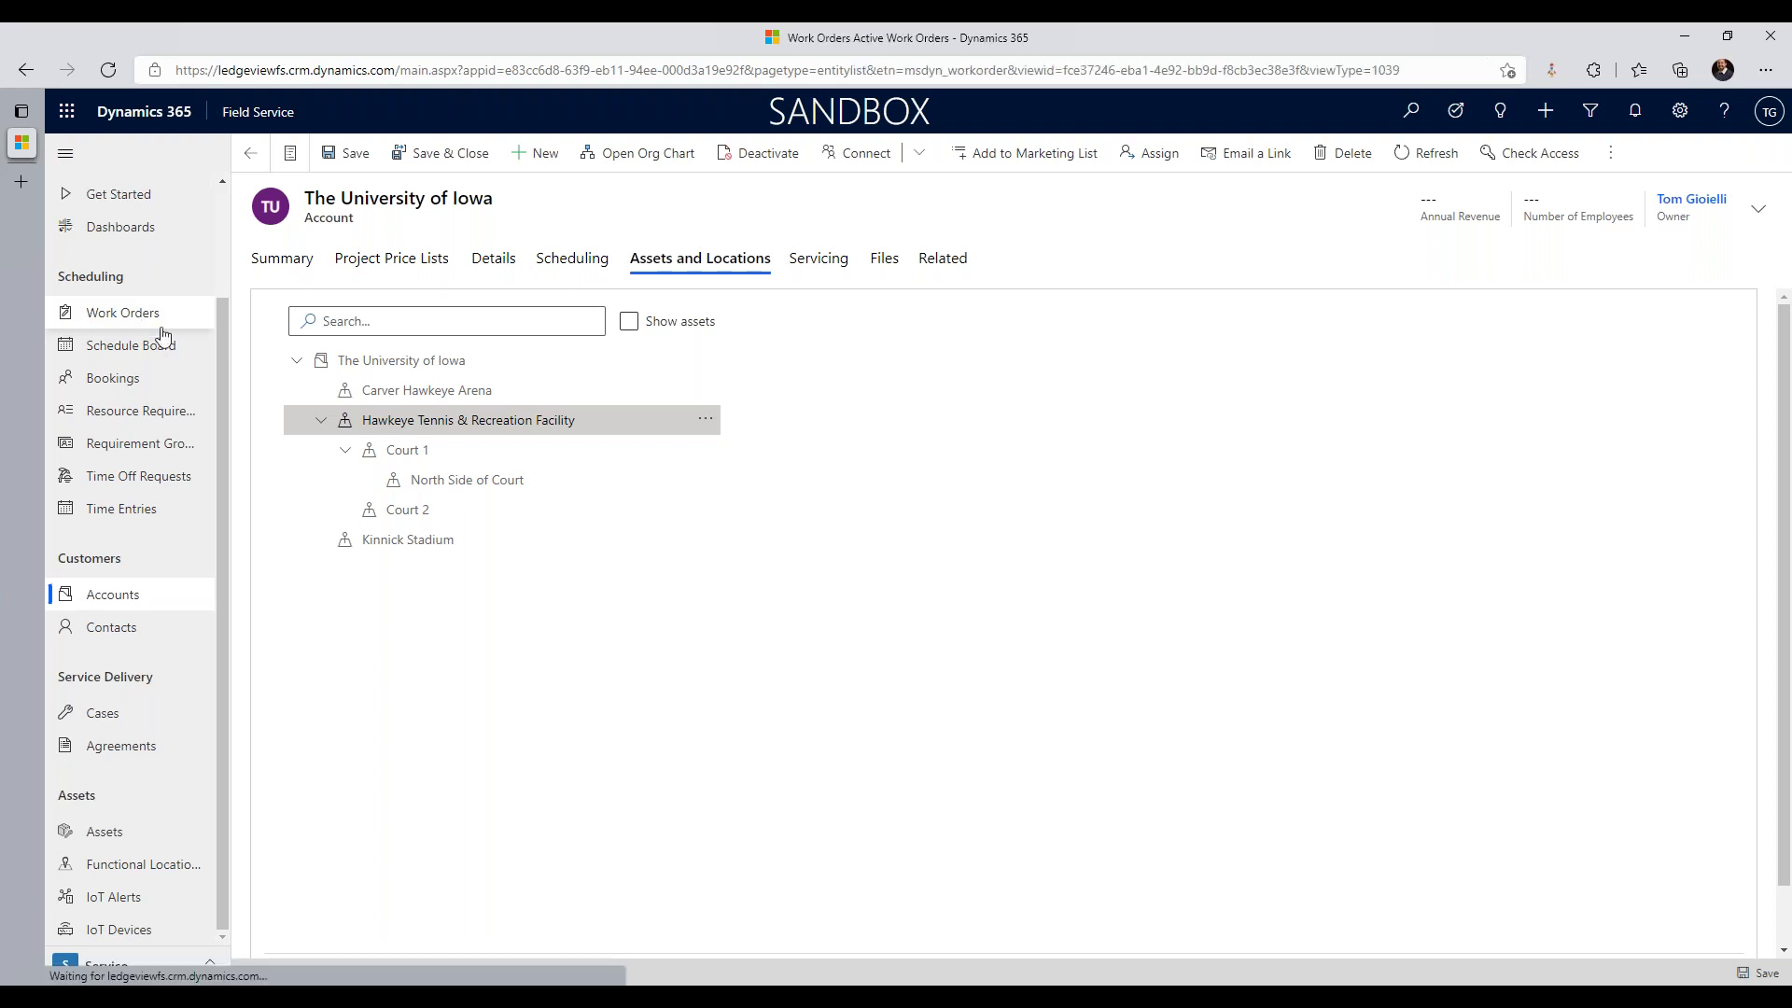
{"action": "left_click", "coordinate": [420, 155]}
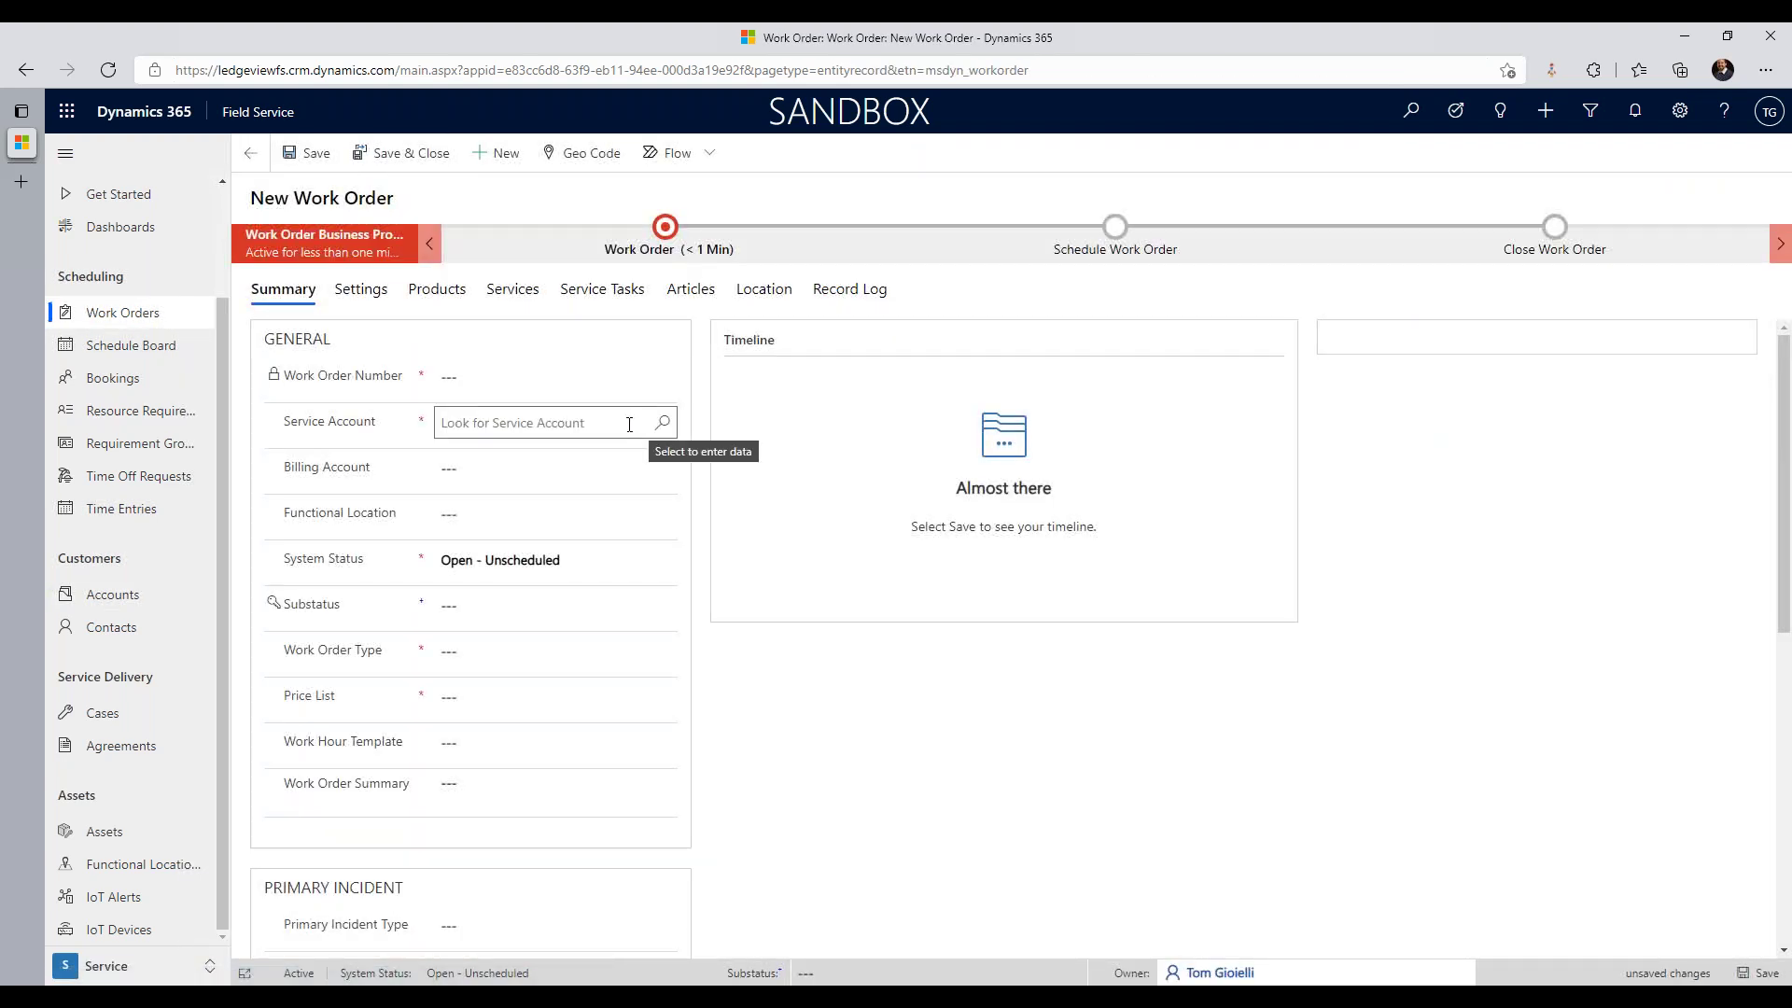
{"action": "left_click", "coordinate": [624, 423]}
{"action": "type", "text": "*"}
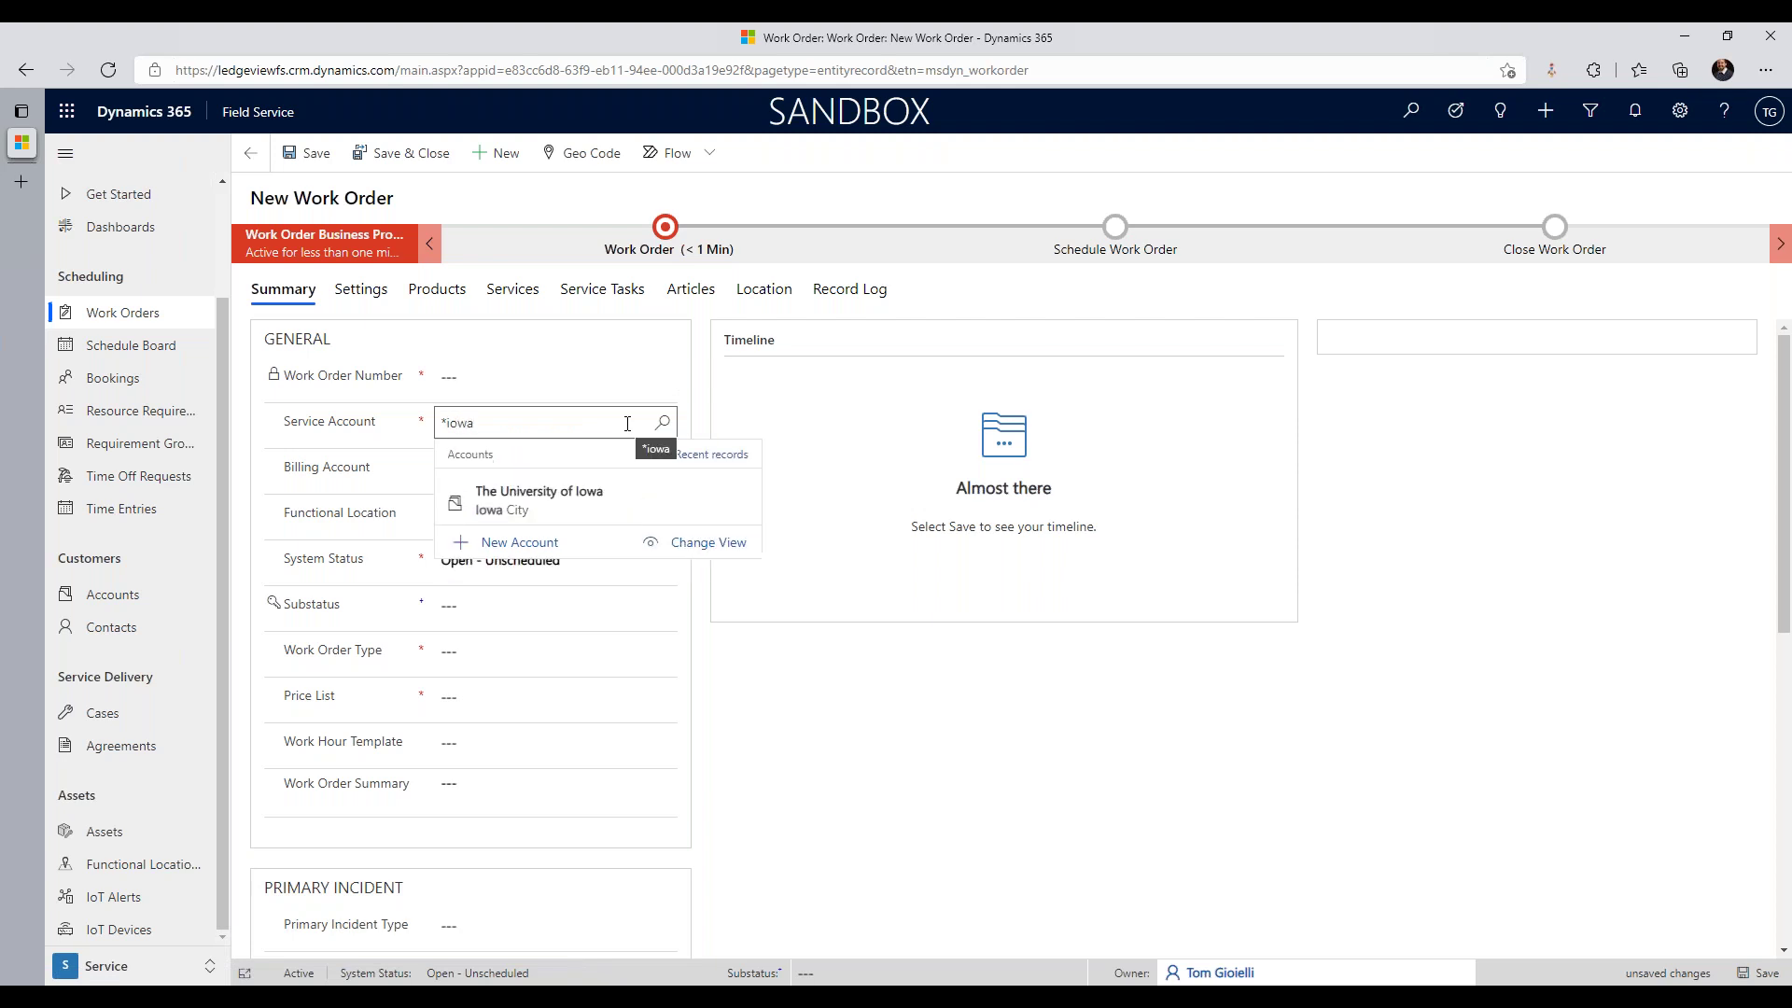
{"action": "left_click", "coordinate": [570, 490]}
{"action": "left_click", "coordinate": [846, 775]}
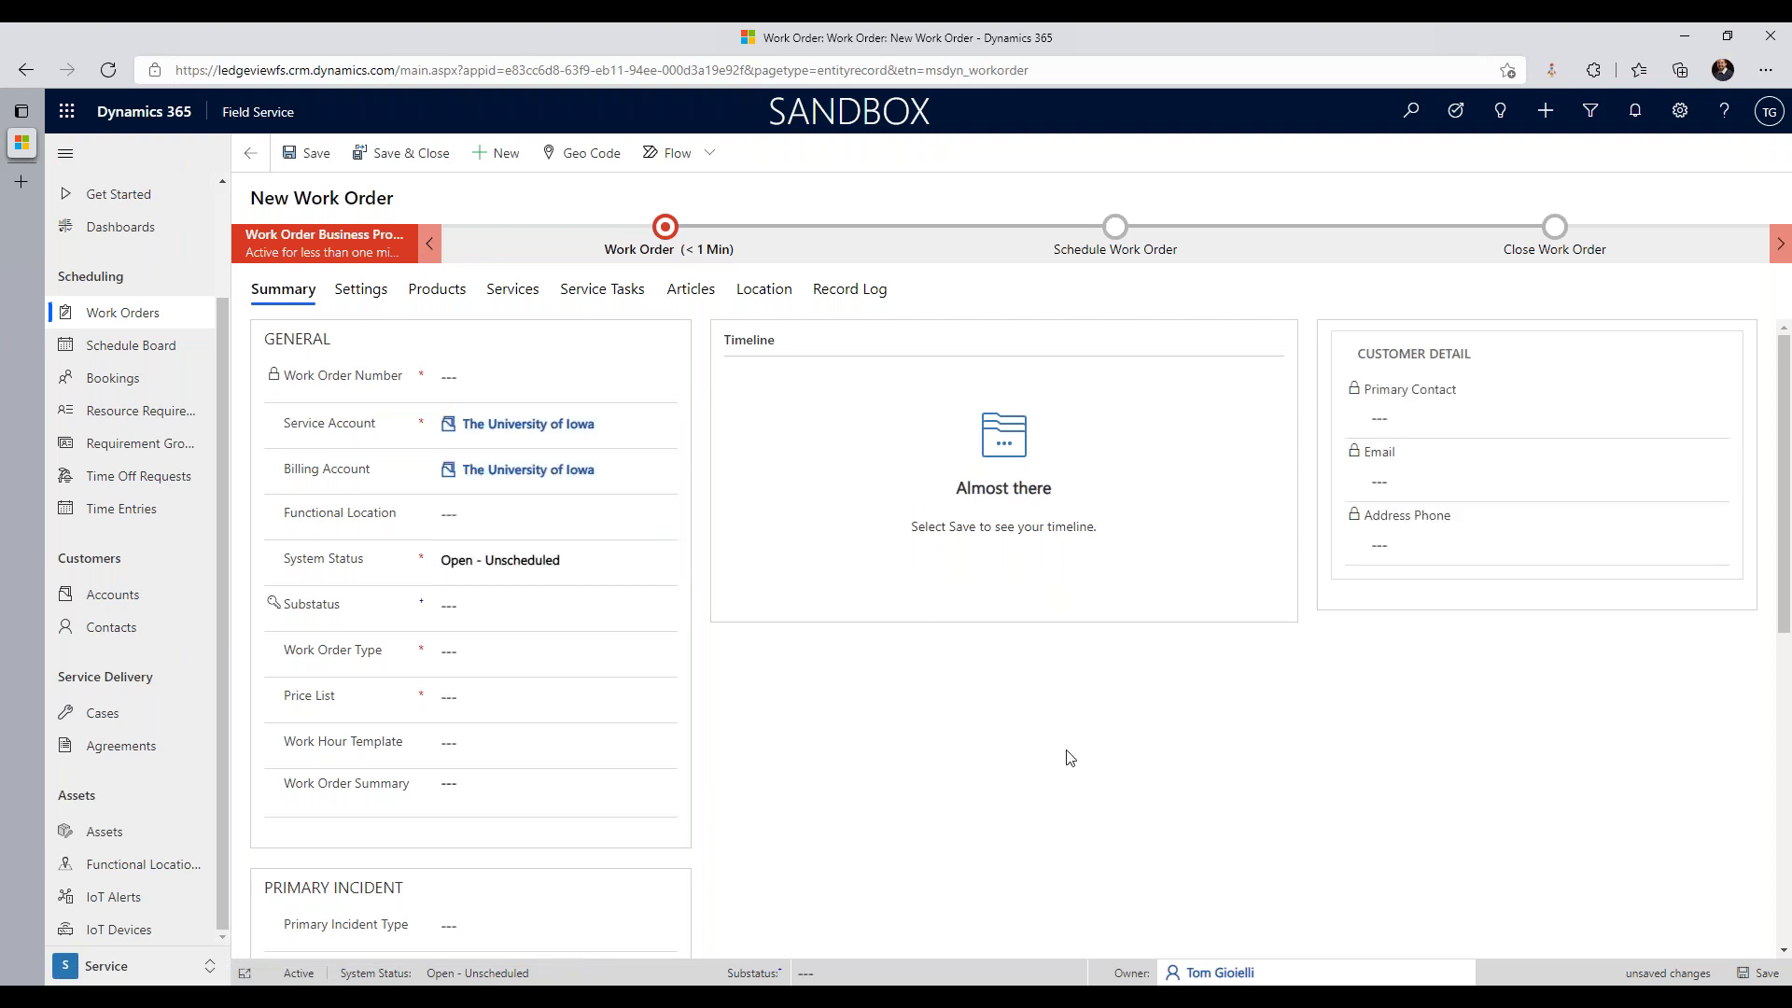
{"action": "left_click", "coordinate": [653, 651]}
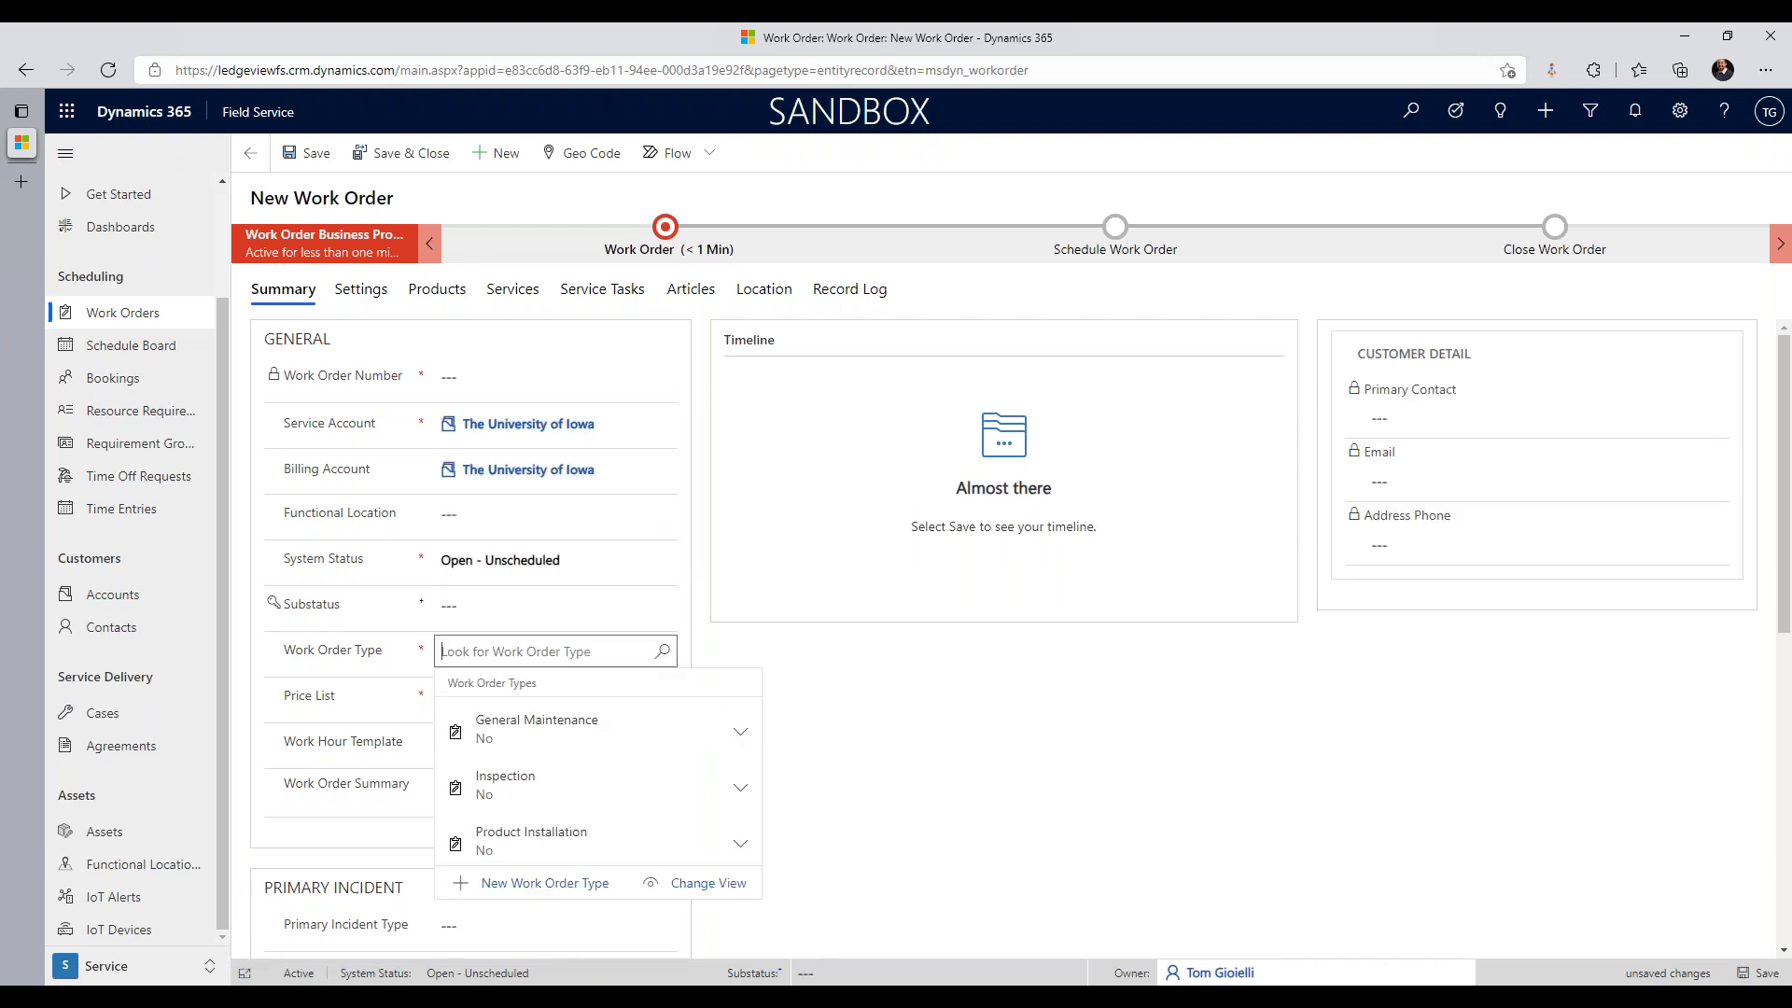
{"action": "left_click", "coordinate": [747, 722]}
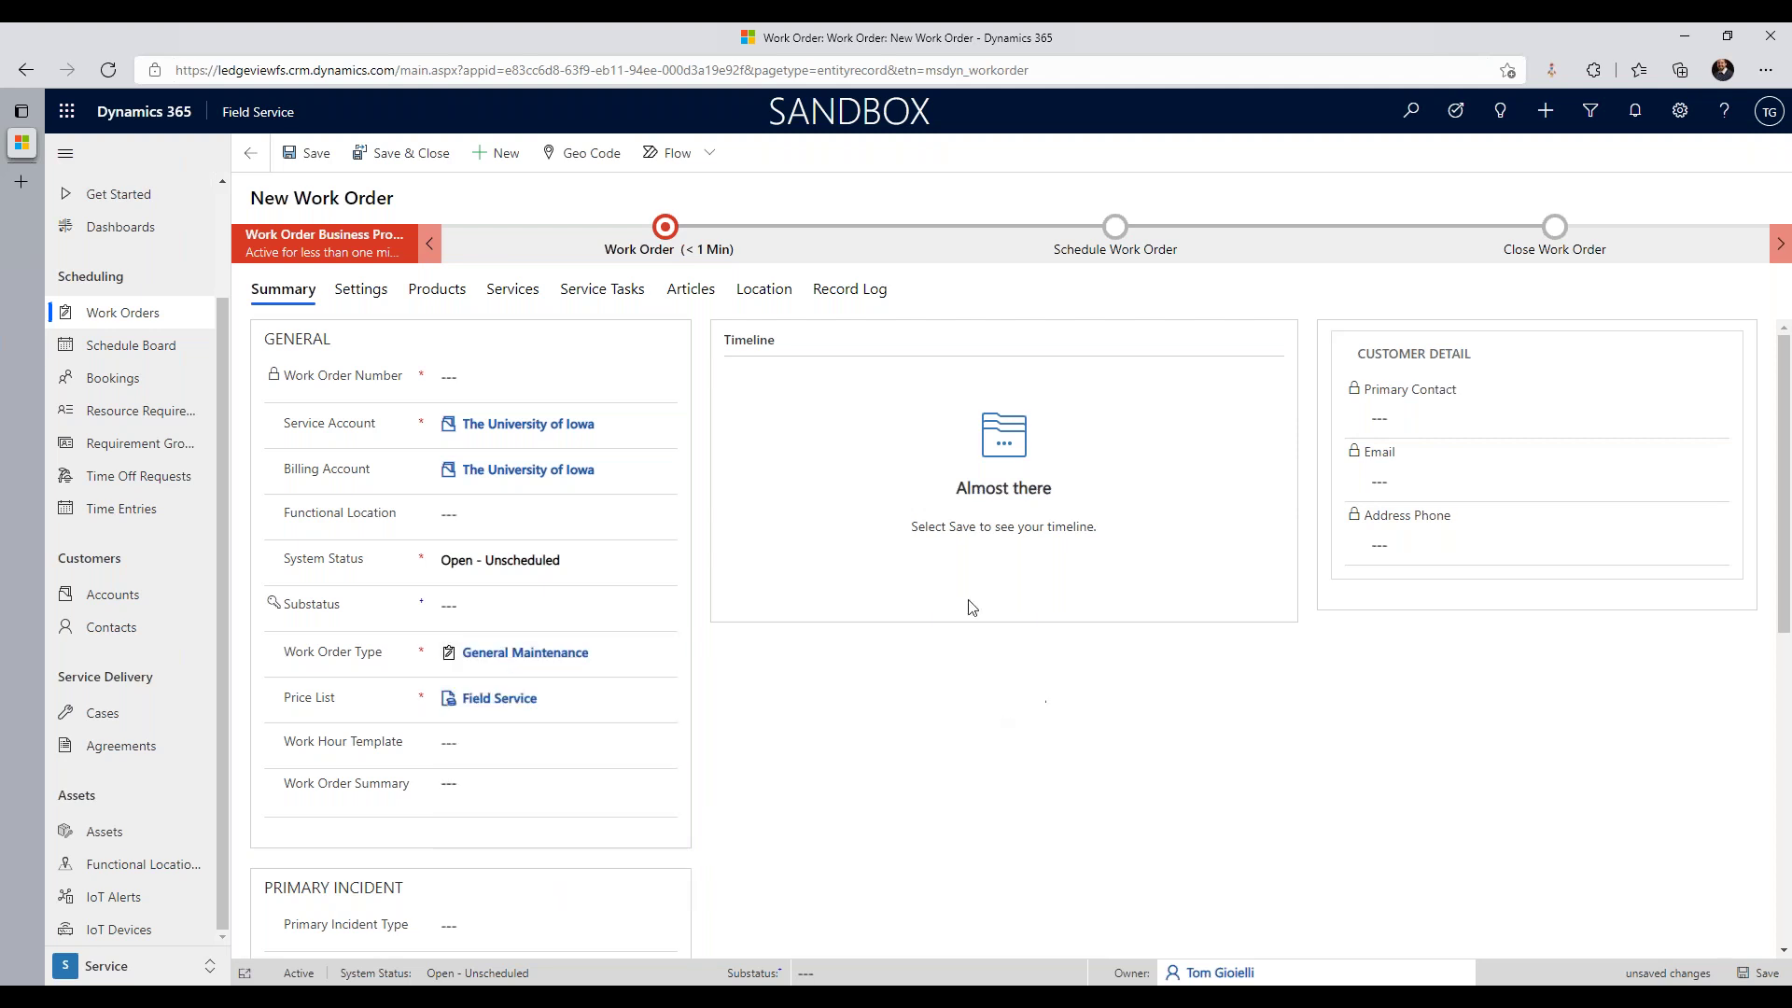
{"action": "left_click", "coordinate": [306, 152]}
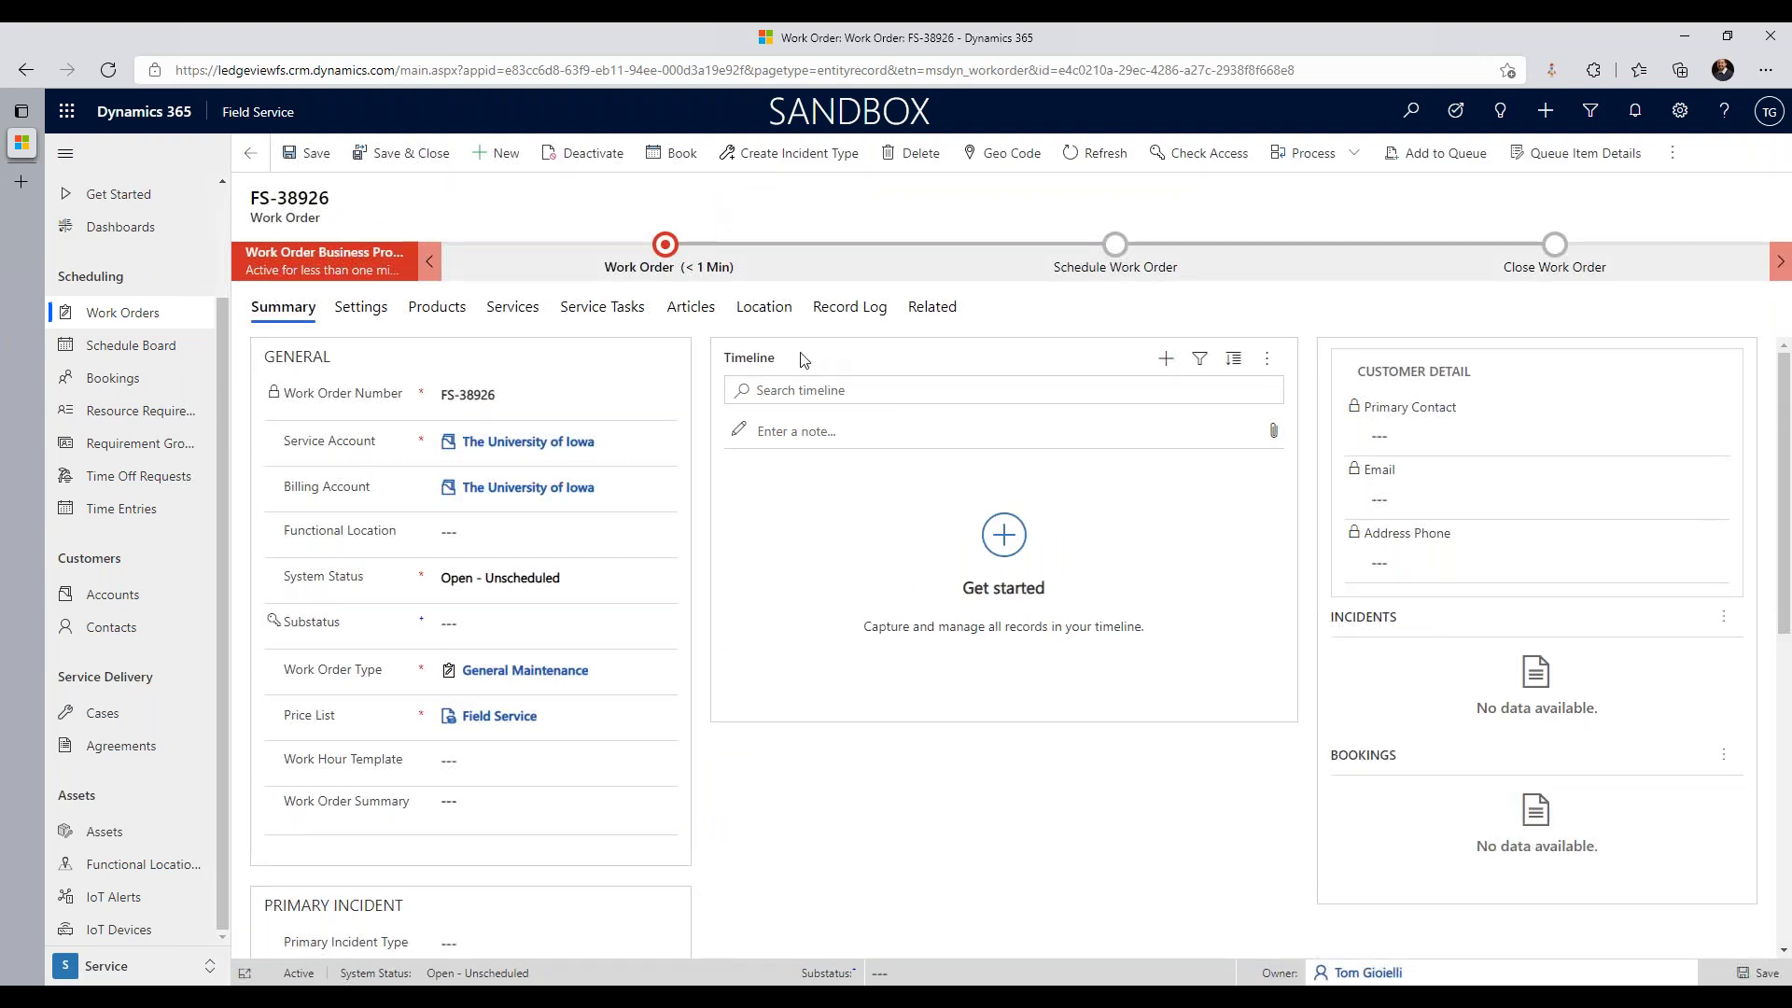
Step: Zoom the Location tab's map to street level on the E Jefferson St pin
{"action": "left_click", "coordinate": [767, 313]}
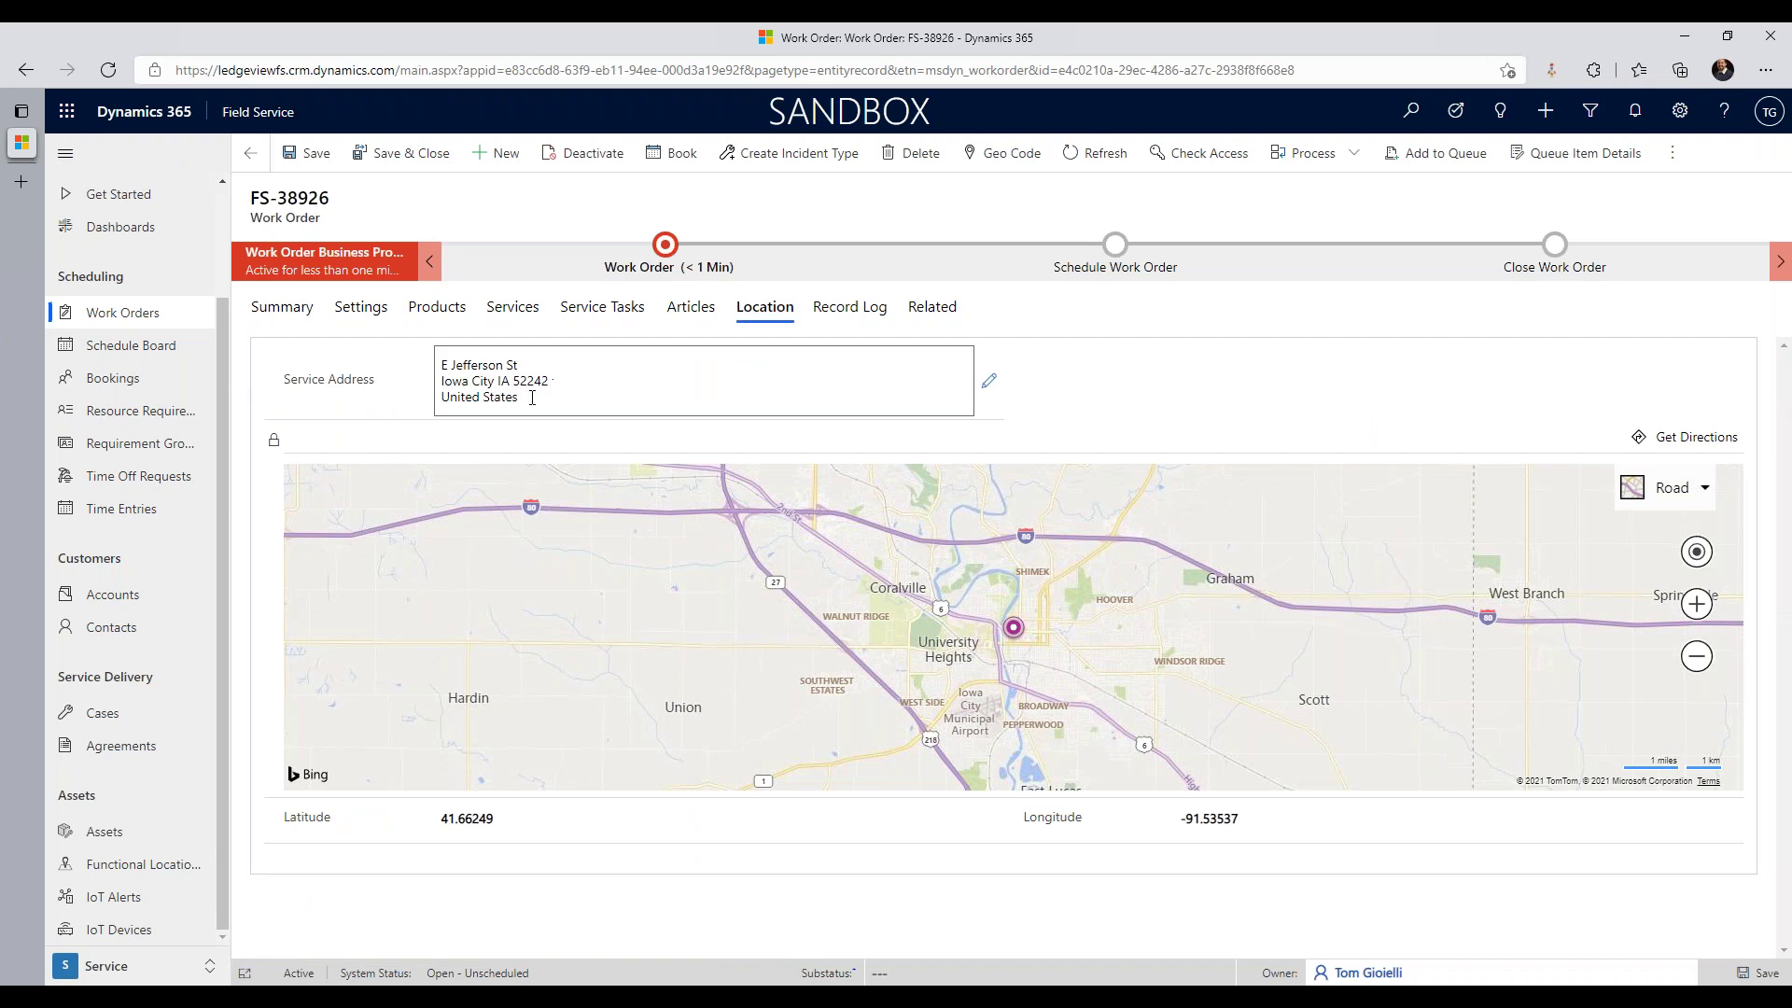
{"action": "scroll", "coordinate": [1036, 635], "scroll_direction": "up", "scroll_amount": 3}
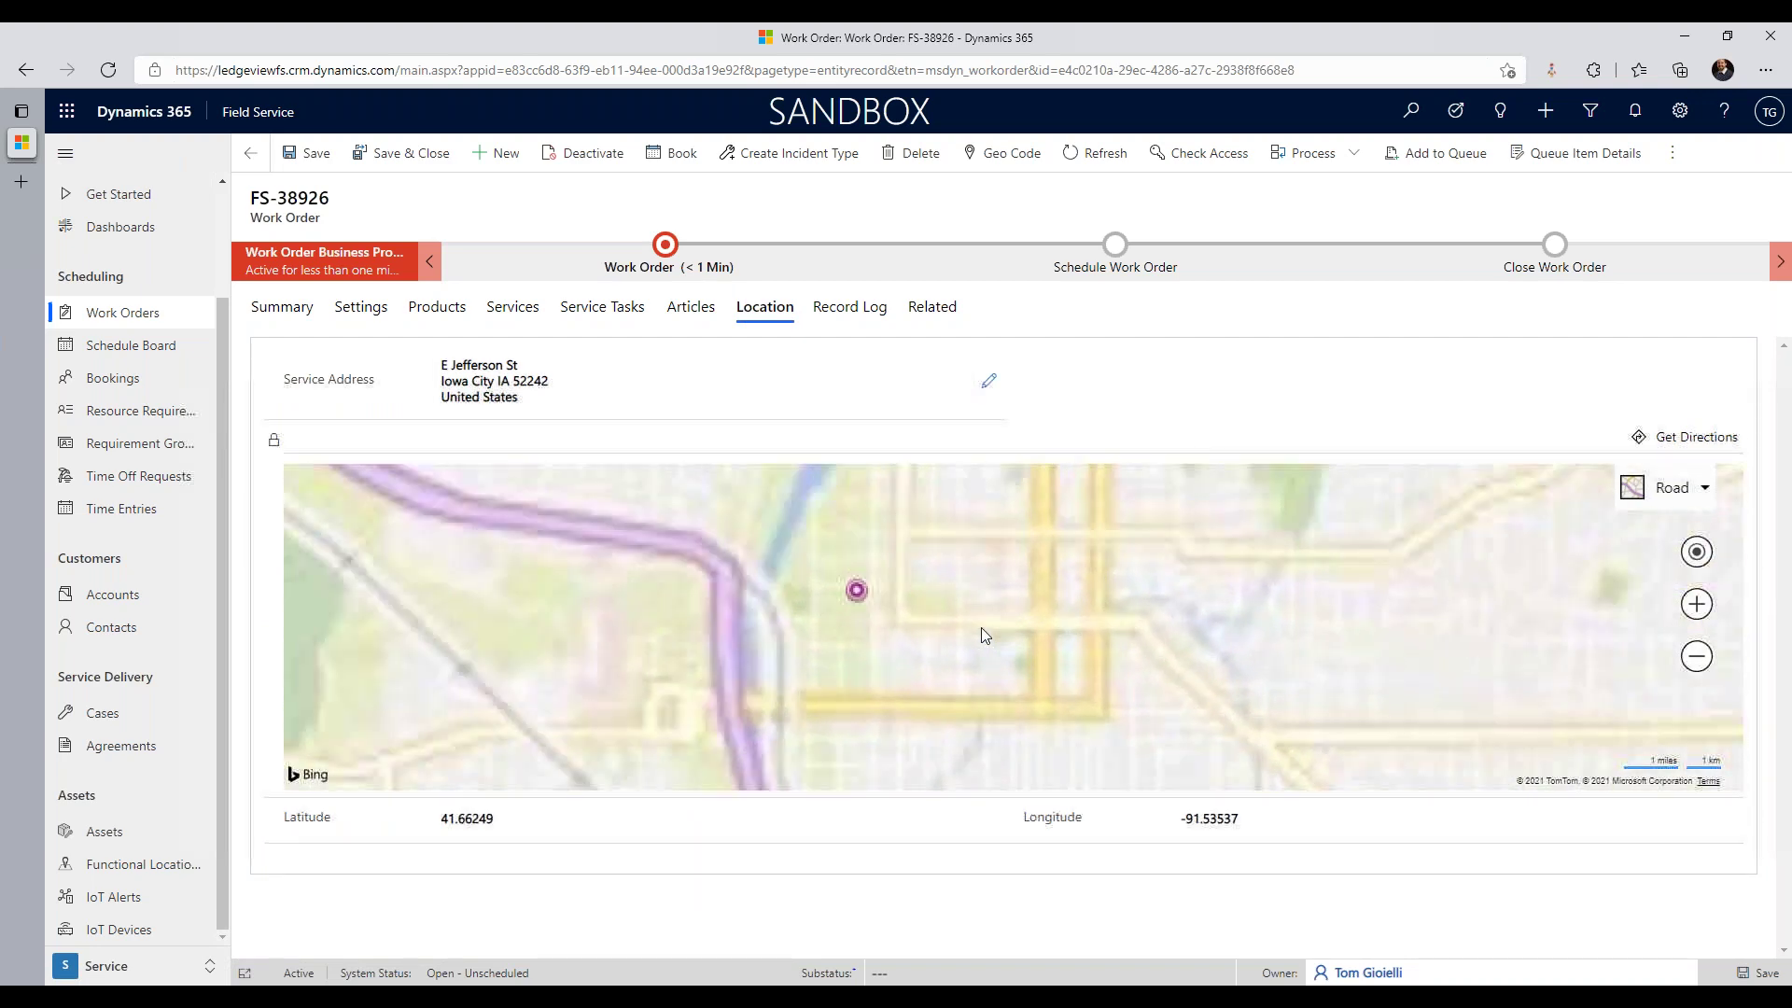
{"action": "scroll", "coordinate": [673, 616], "scroll_direction": "up", "scroll_amount": 2}
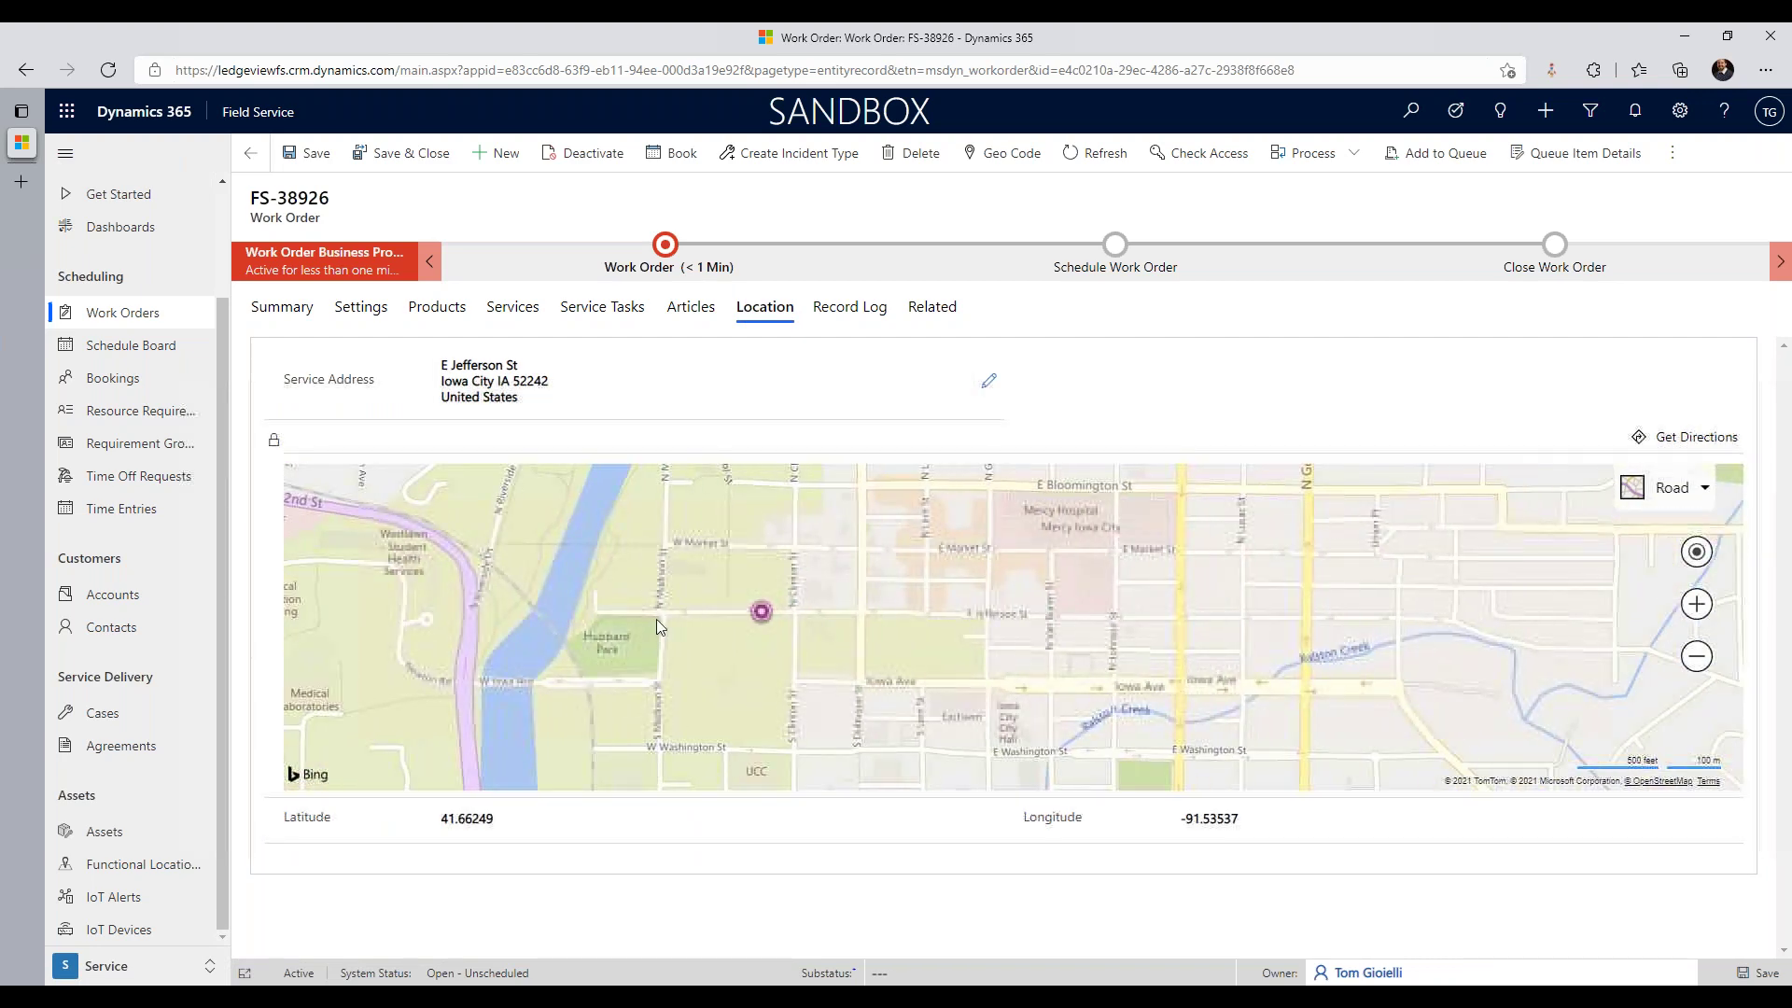
{"action": "scroll", "coordinate": [657, 619], "scroll_direction": "up", "scroll_amount": 1}
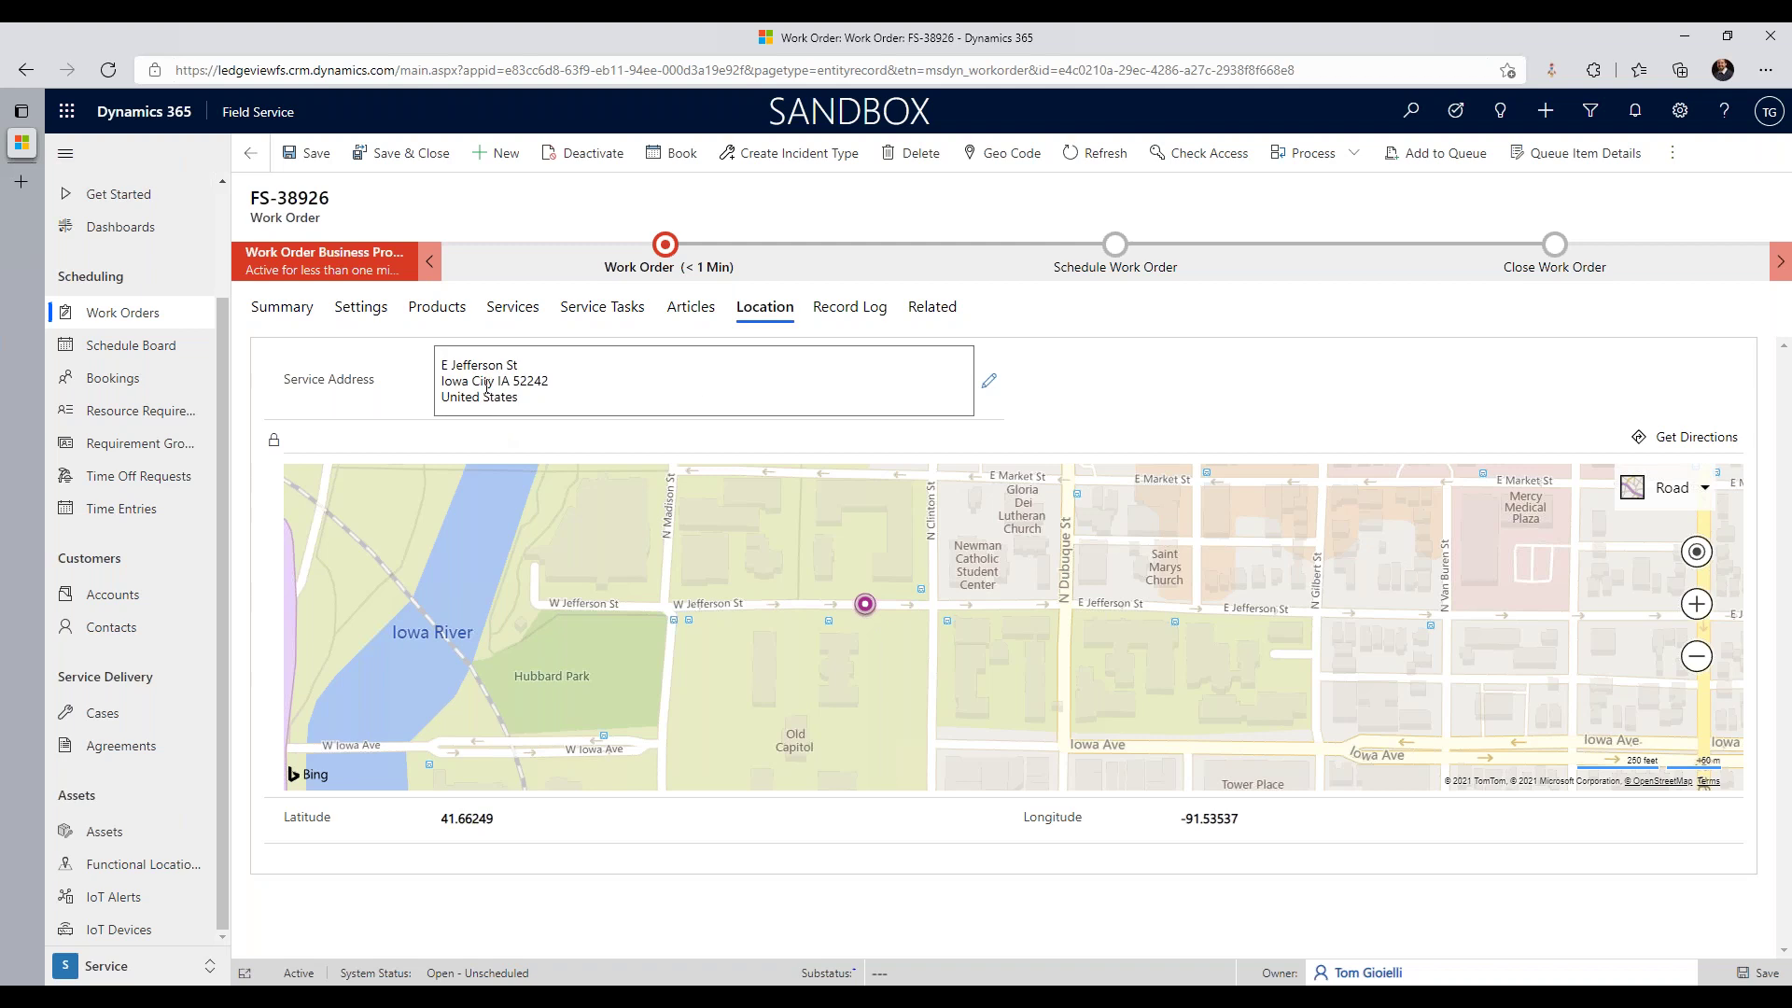
Step: Go back to FS-38926's Summary and open the Functional Location lookup's recent locations
{"action": "left_click", "coordinate": [283, 309]}
{"action": "left_click", "coordinate": [444, 532]}
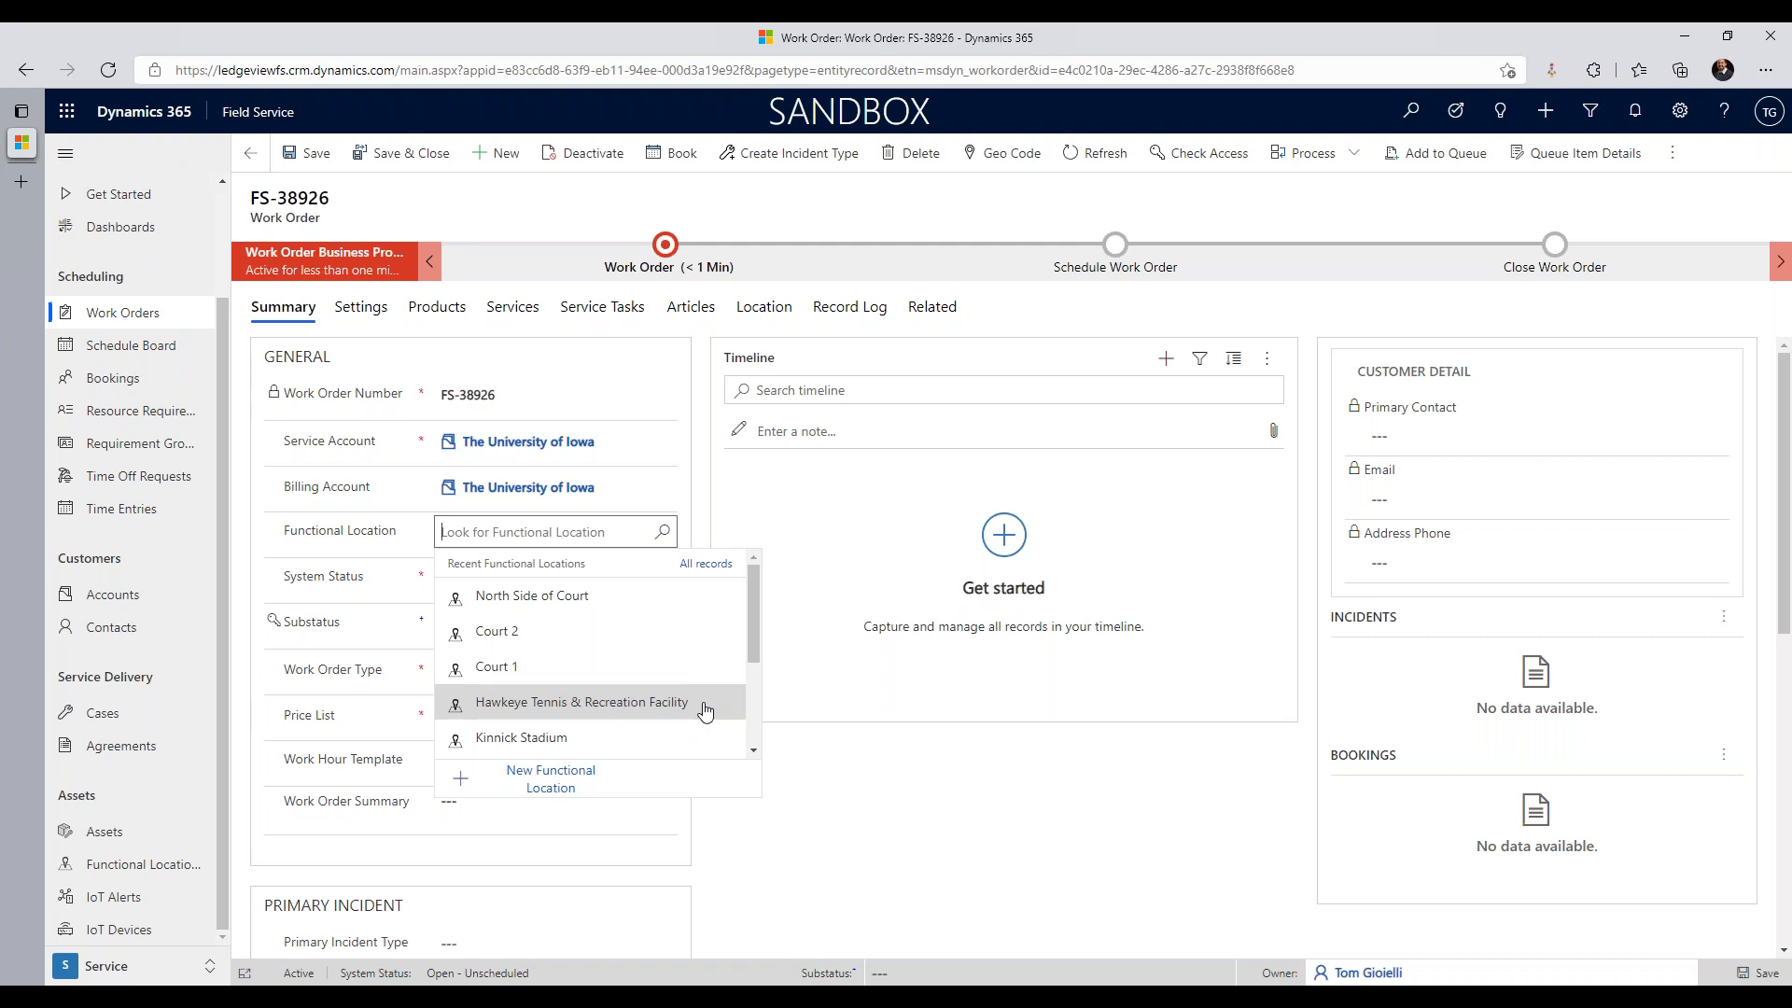
Step: Assign Hawkeye Tennis & Recreation Facility, save, and centre 2820 Prairie Meadow Dr on the aerial map
{"action": "left_click", "coordinate": [705, 711]}
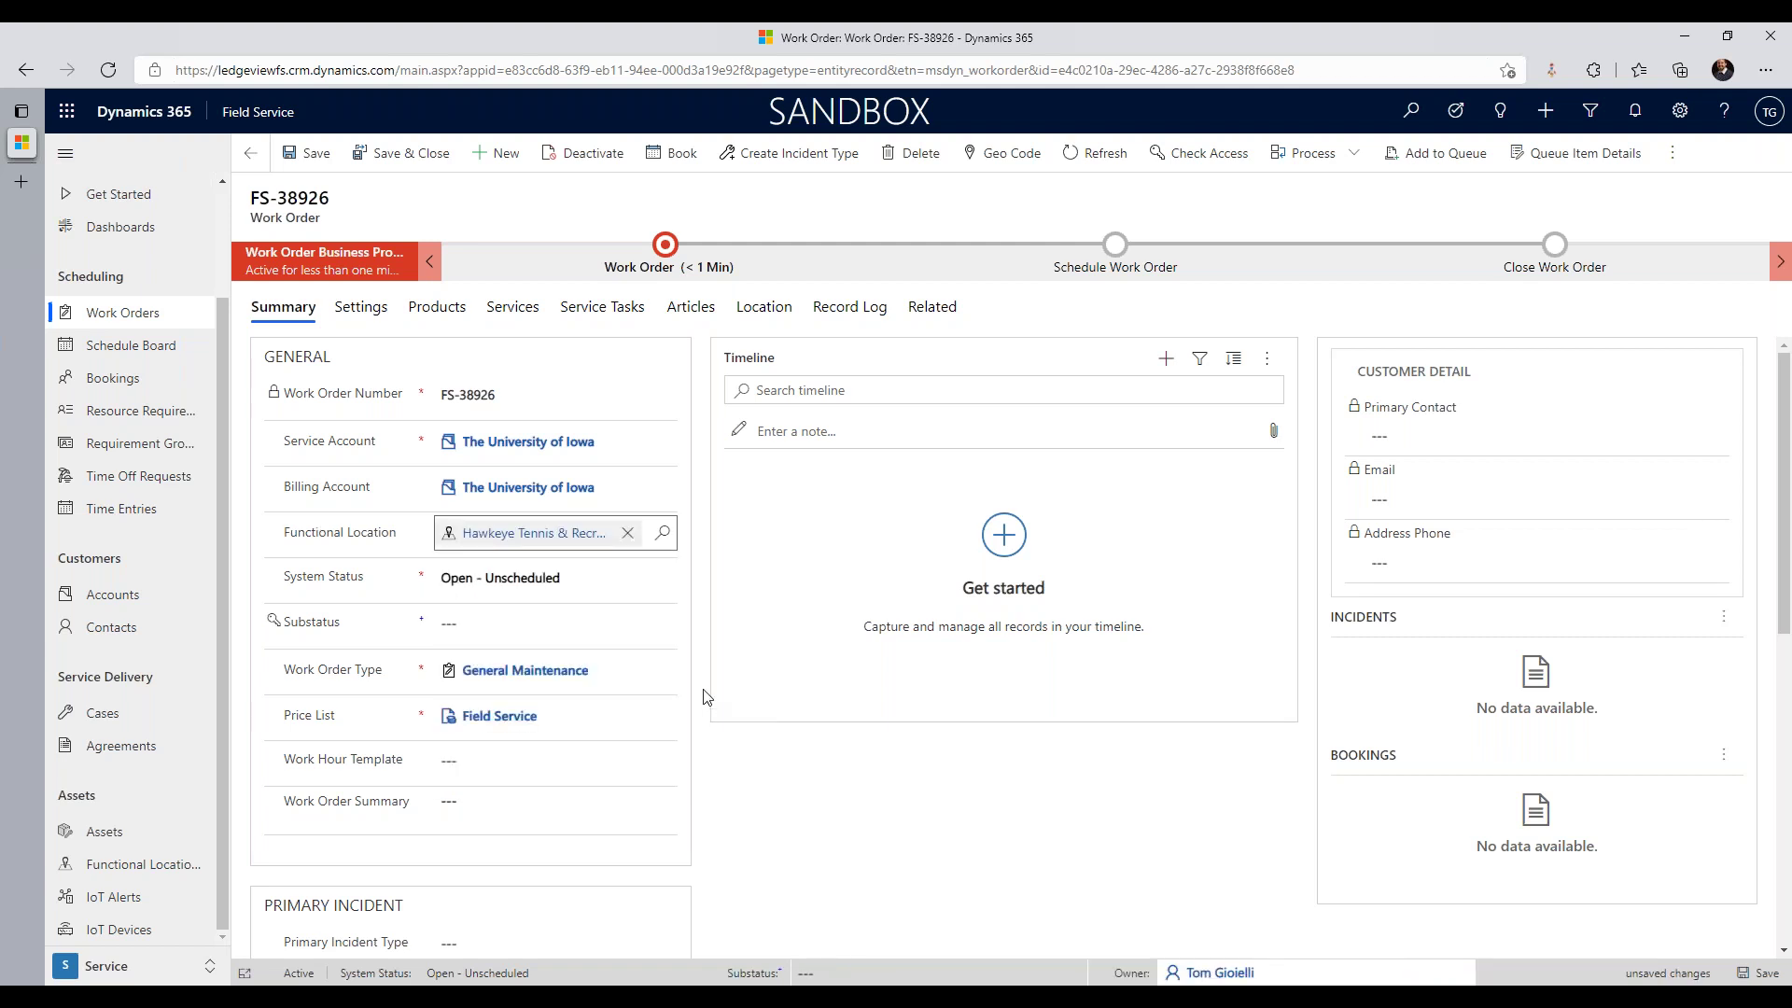
{"action": "left_click", "coordinate": [308, 160]}
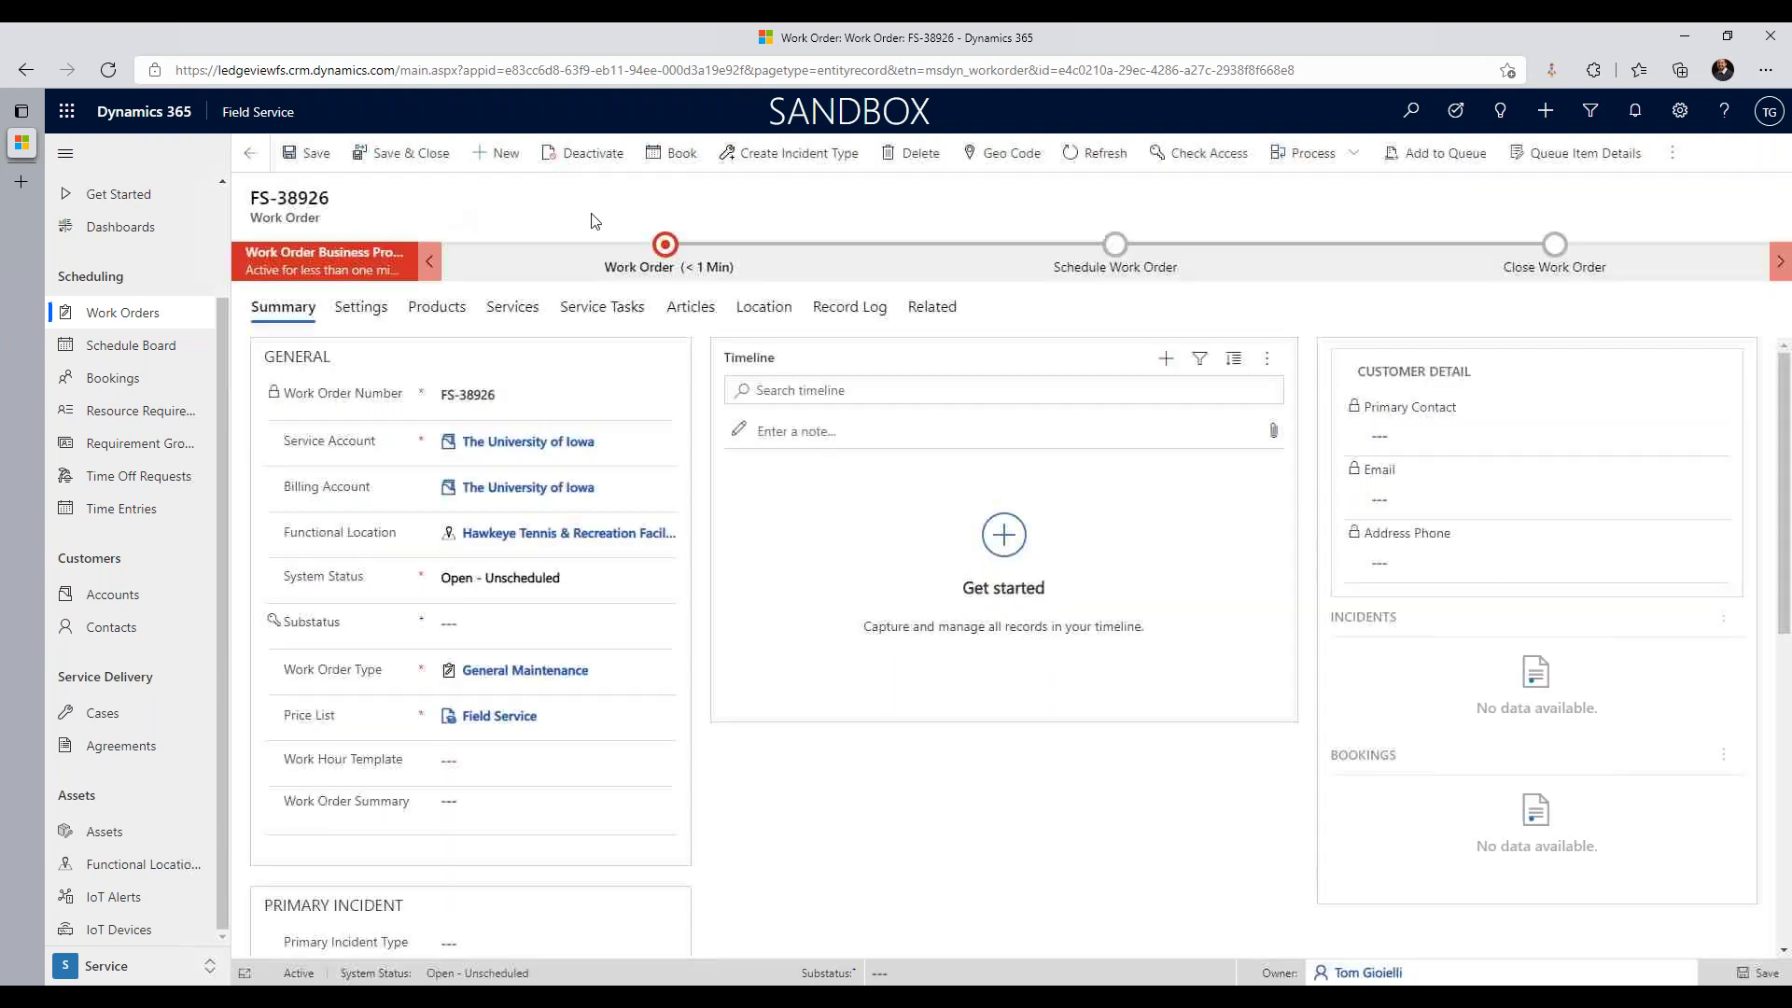
{"action": "left_click", "coordinate": [767, 307]}
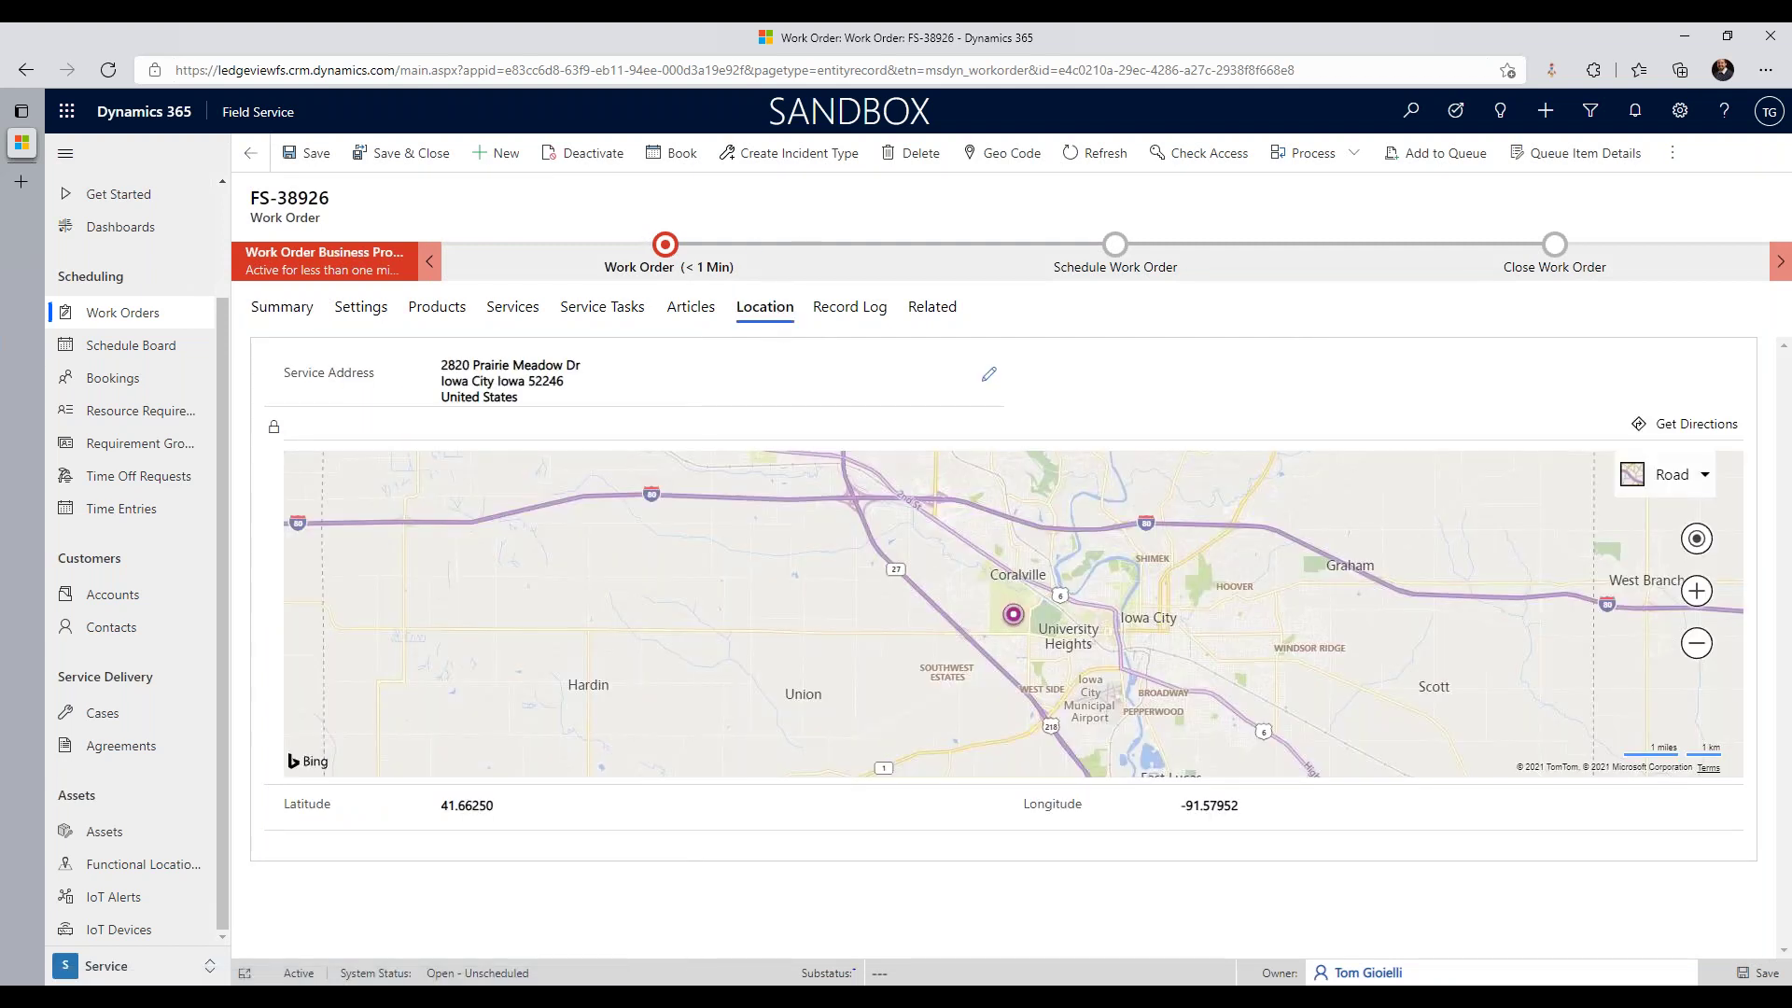
{"action": "scroll", "coordinate": [1038, 631], "scroll_direction": "up", "scroll_amount": 4}
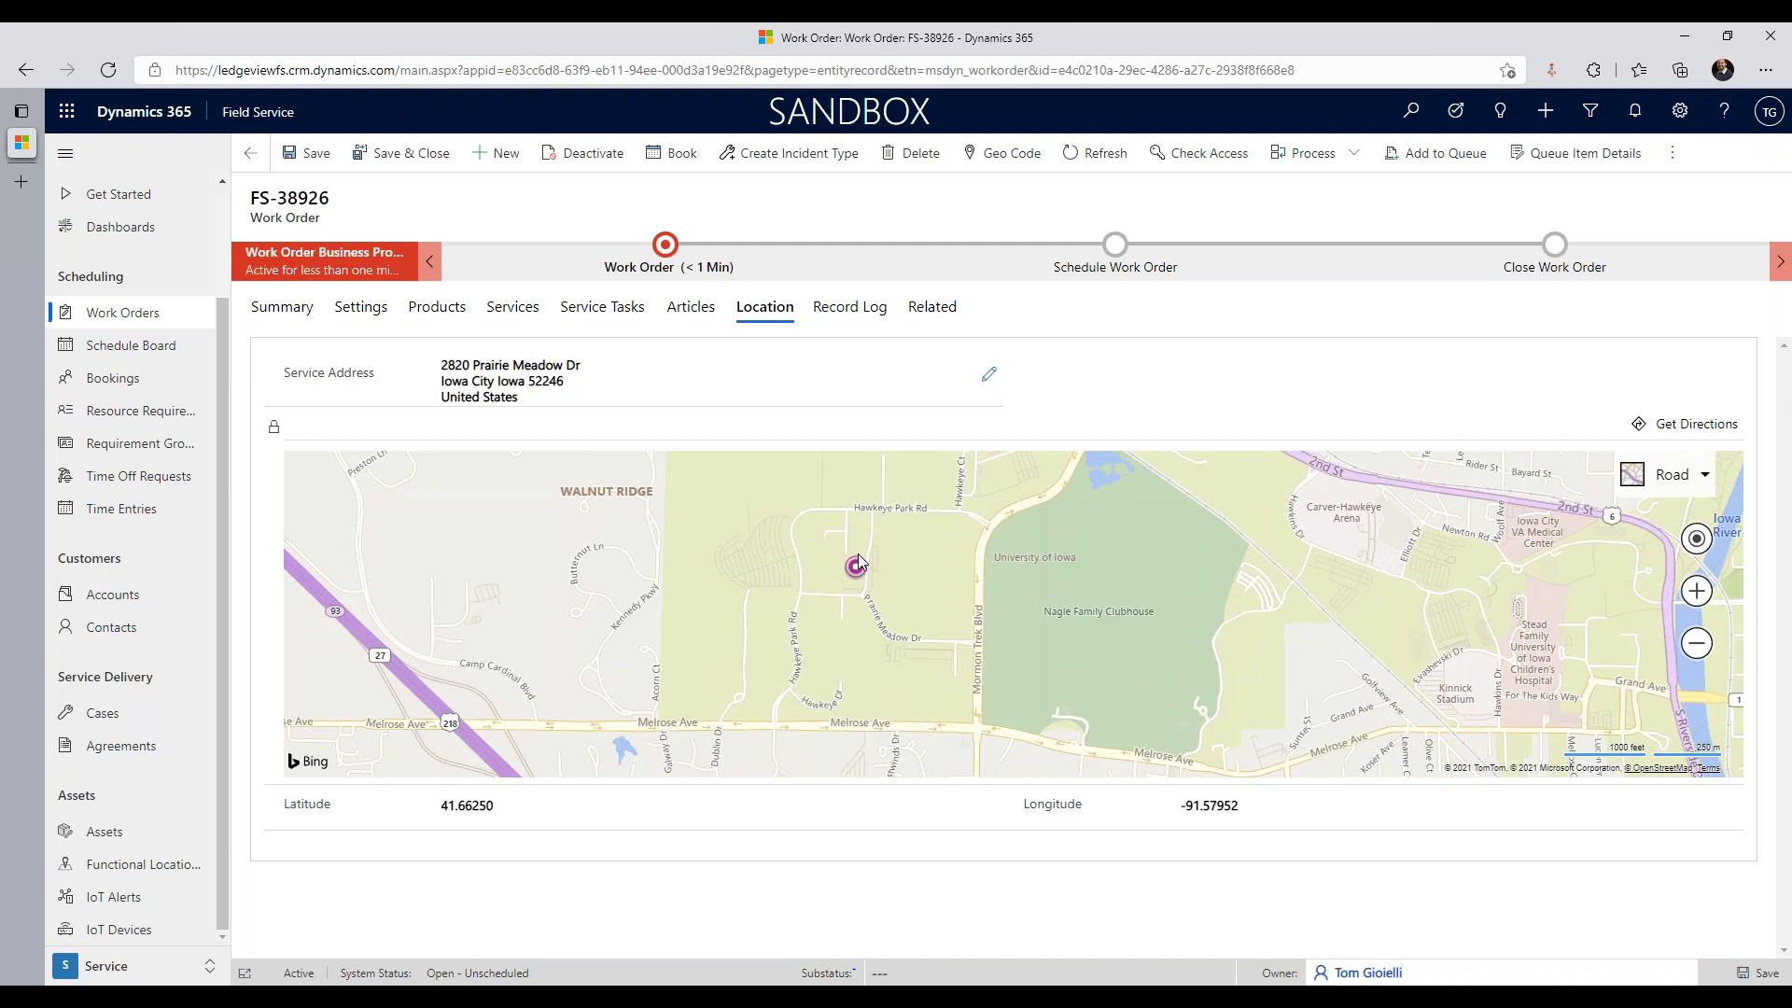
{"action": "scroll", "coordinate": [858, 556], "scroll_direction": "up", "scroll_amount": 4}
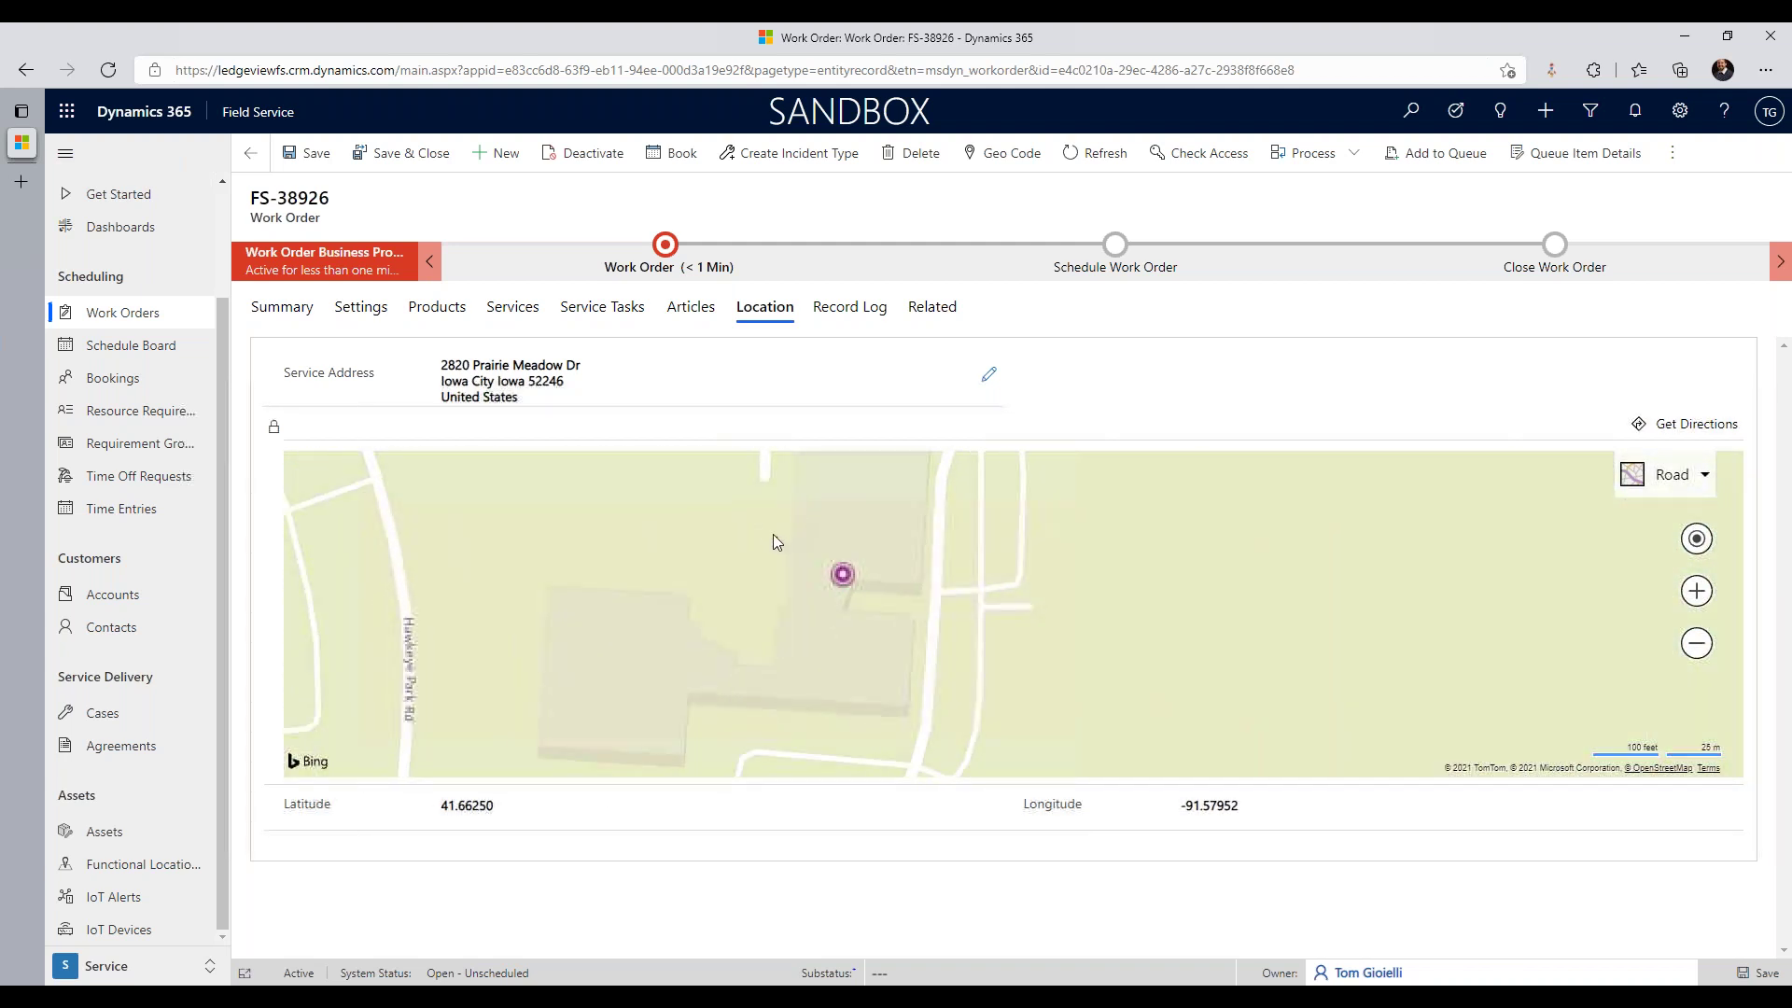
{"action": "left_click", "coordinate": [1671, 474]}
{"action": "left_click", "coordinate": [1563, 612]}
{"action": "left_click_drag", "start_coordinate": [961, 542], "coordinate": [1045, 575]}
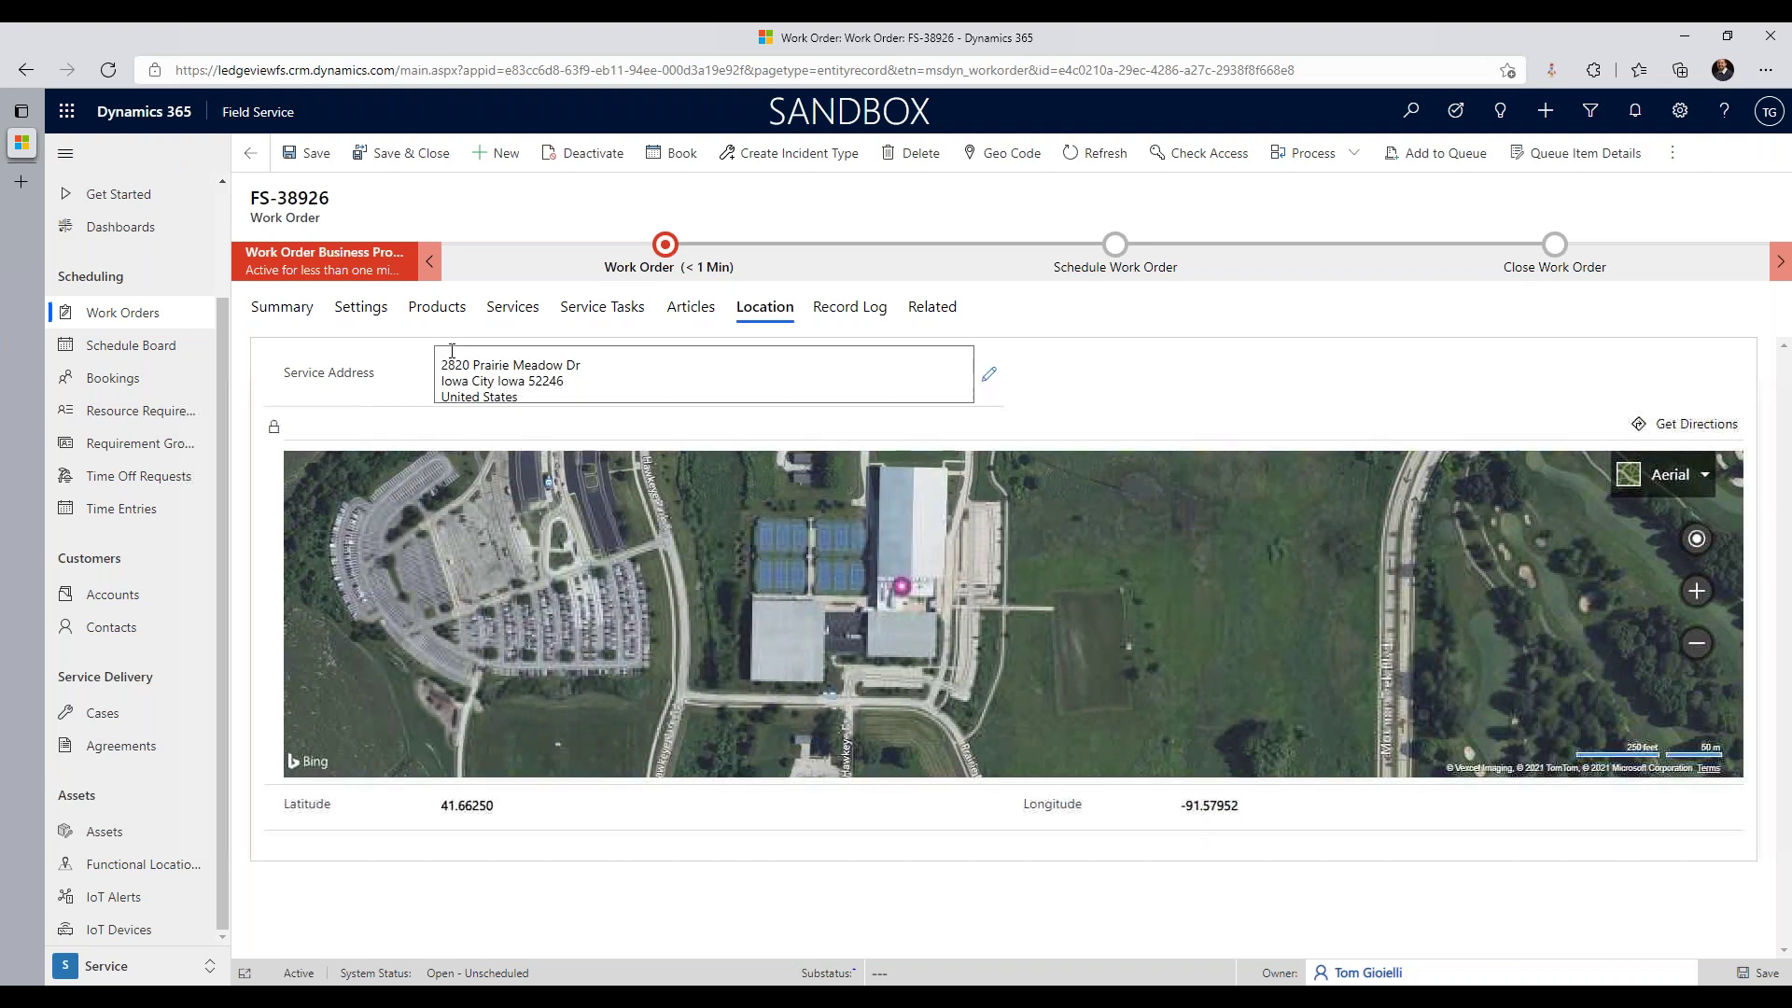
Step: Replace the functional location with Kinnick Stadium and save the work order
{"action": "left_click", "coordinate": [282, 306]}
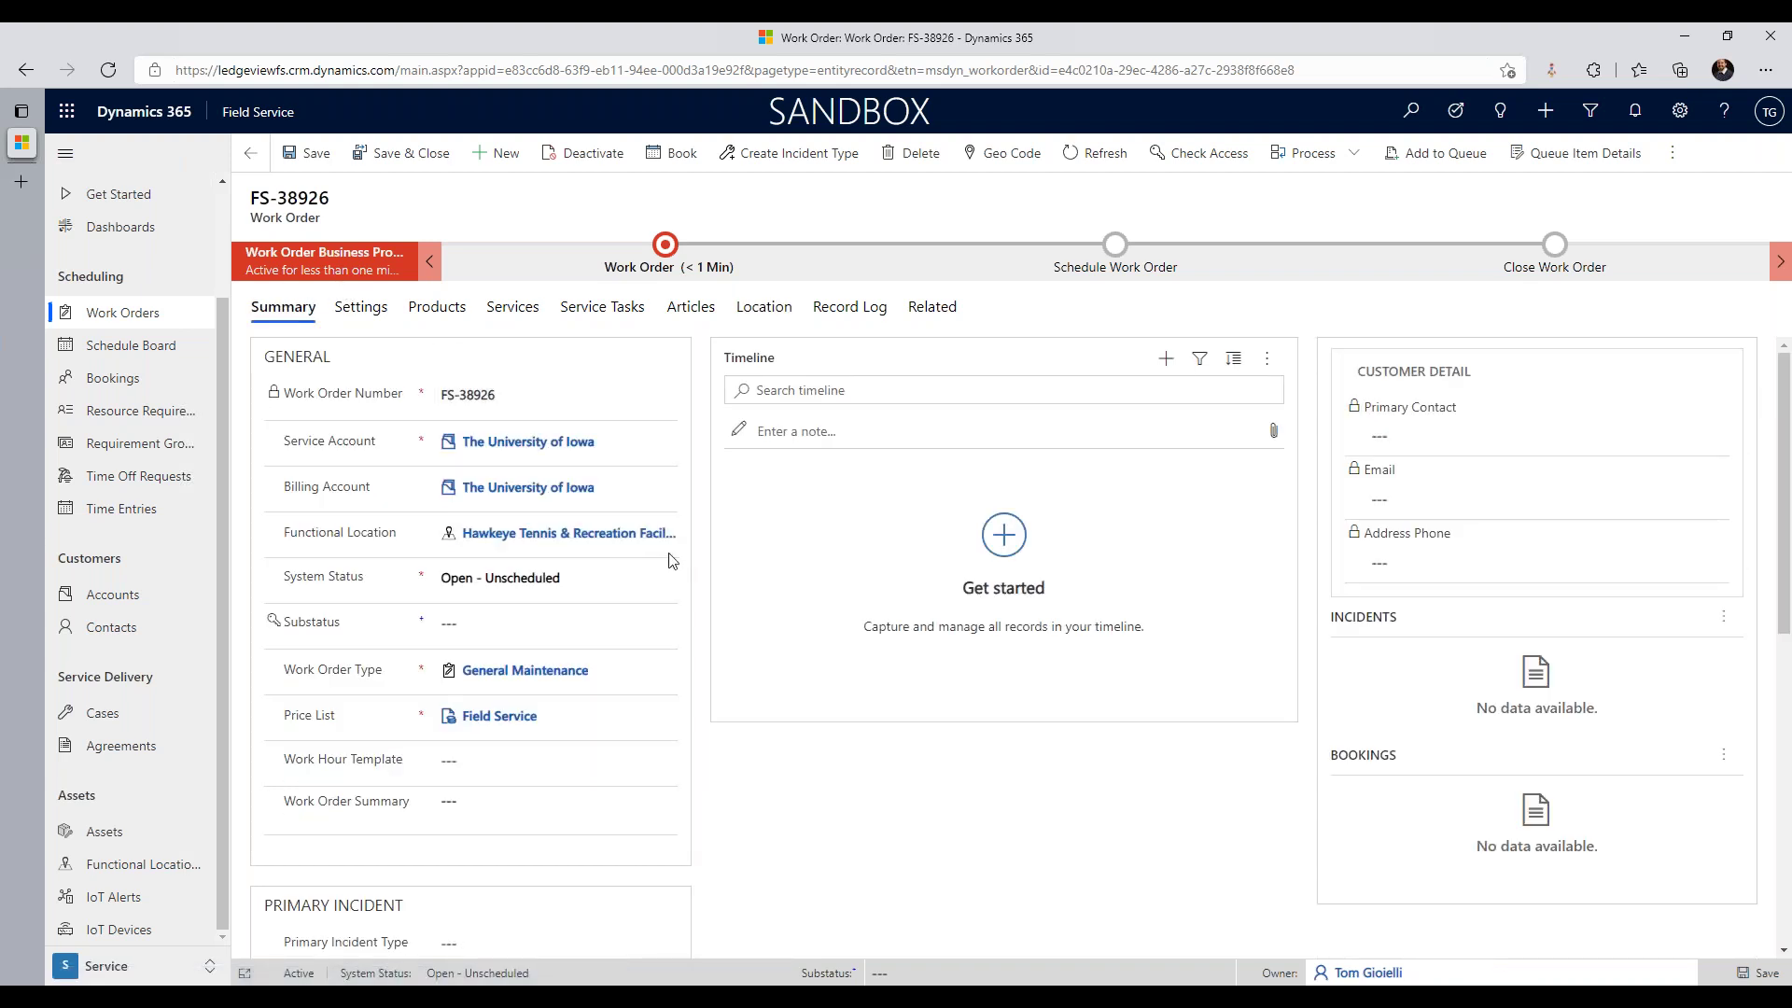
{"action": "left_click", "coordinate": [635, 533]}
{"action": "left_click", "coordinate": [663, 532]}
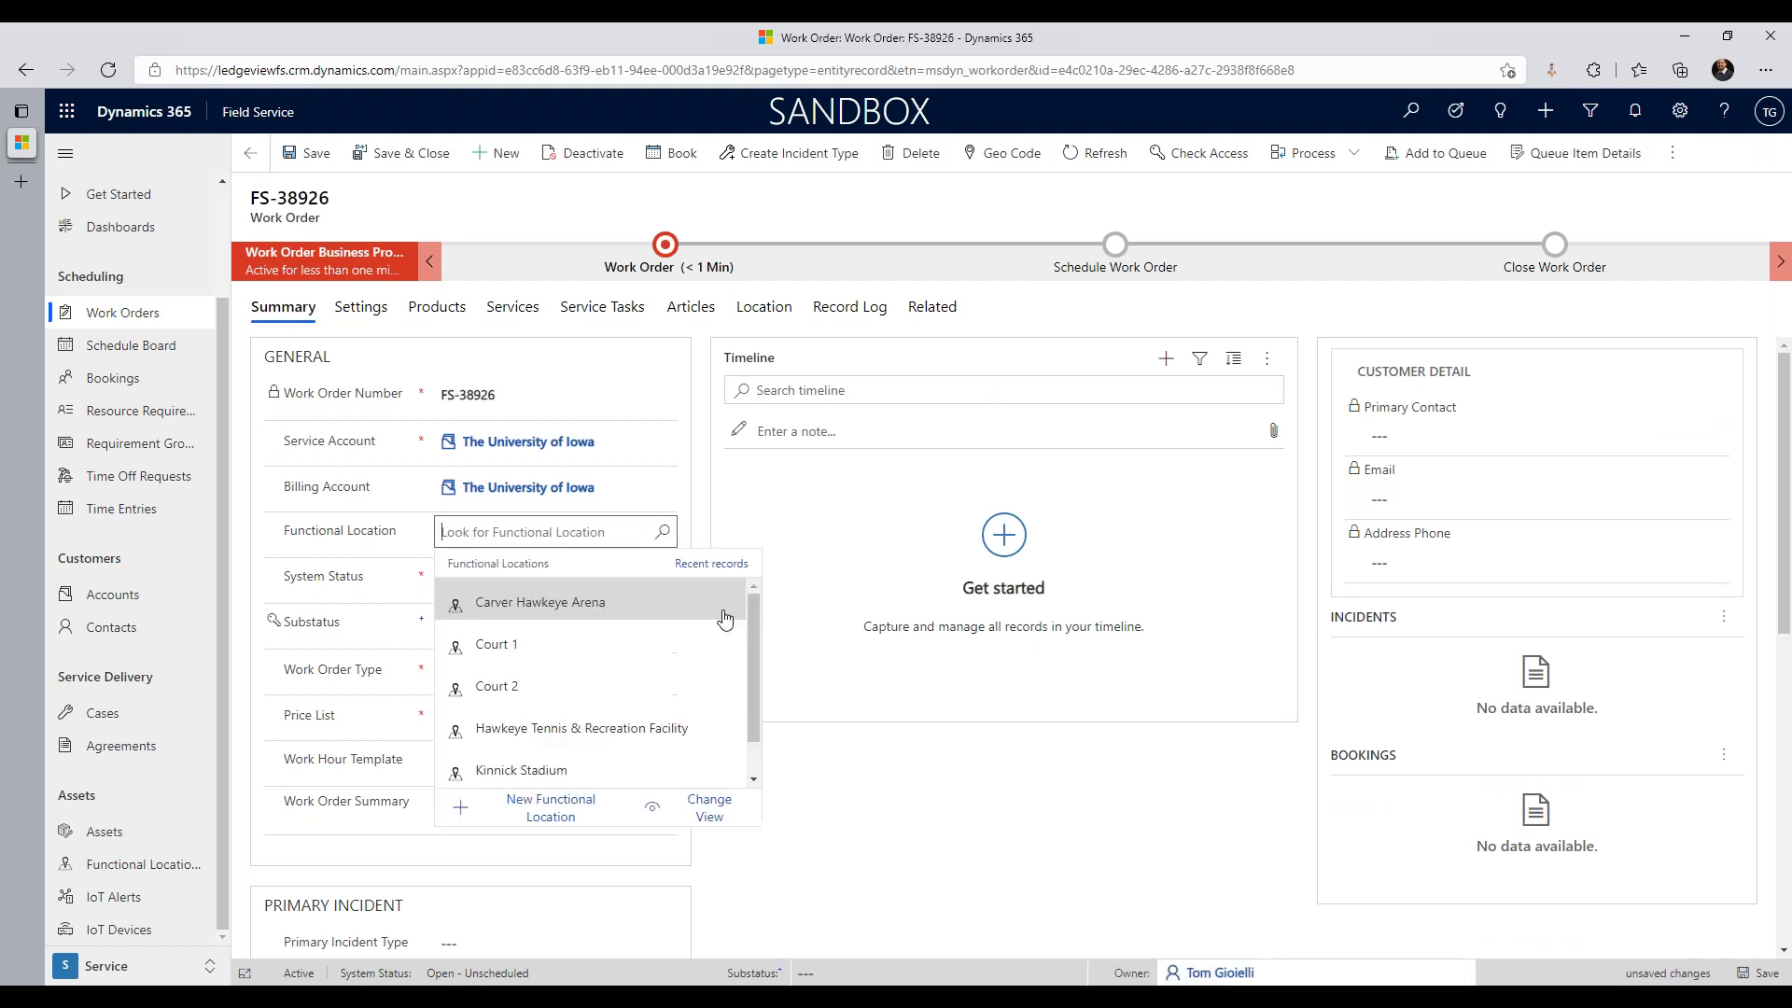
{"action": "left_click", "coordinate": [571, 764]}
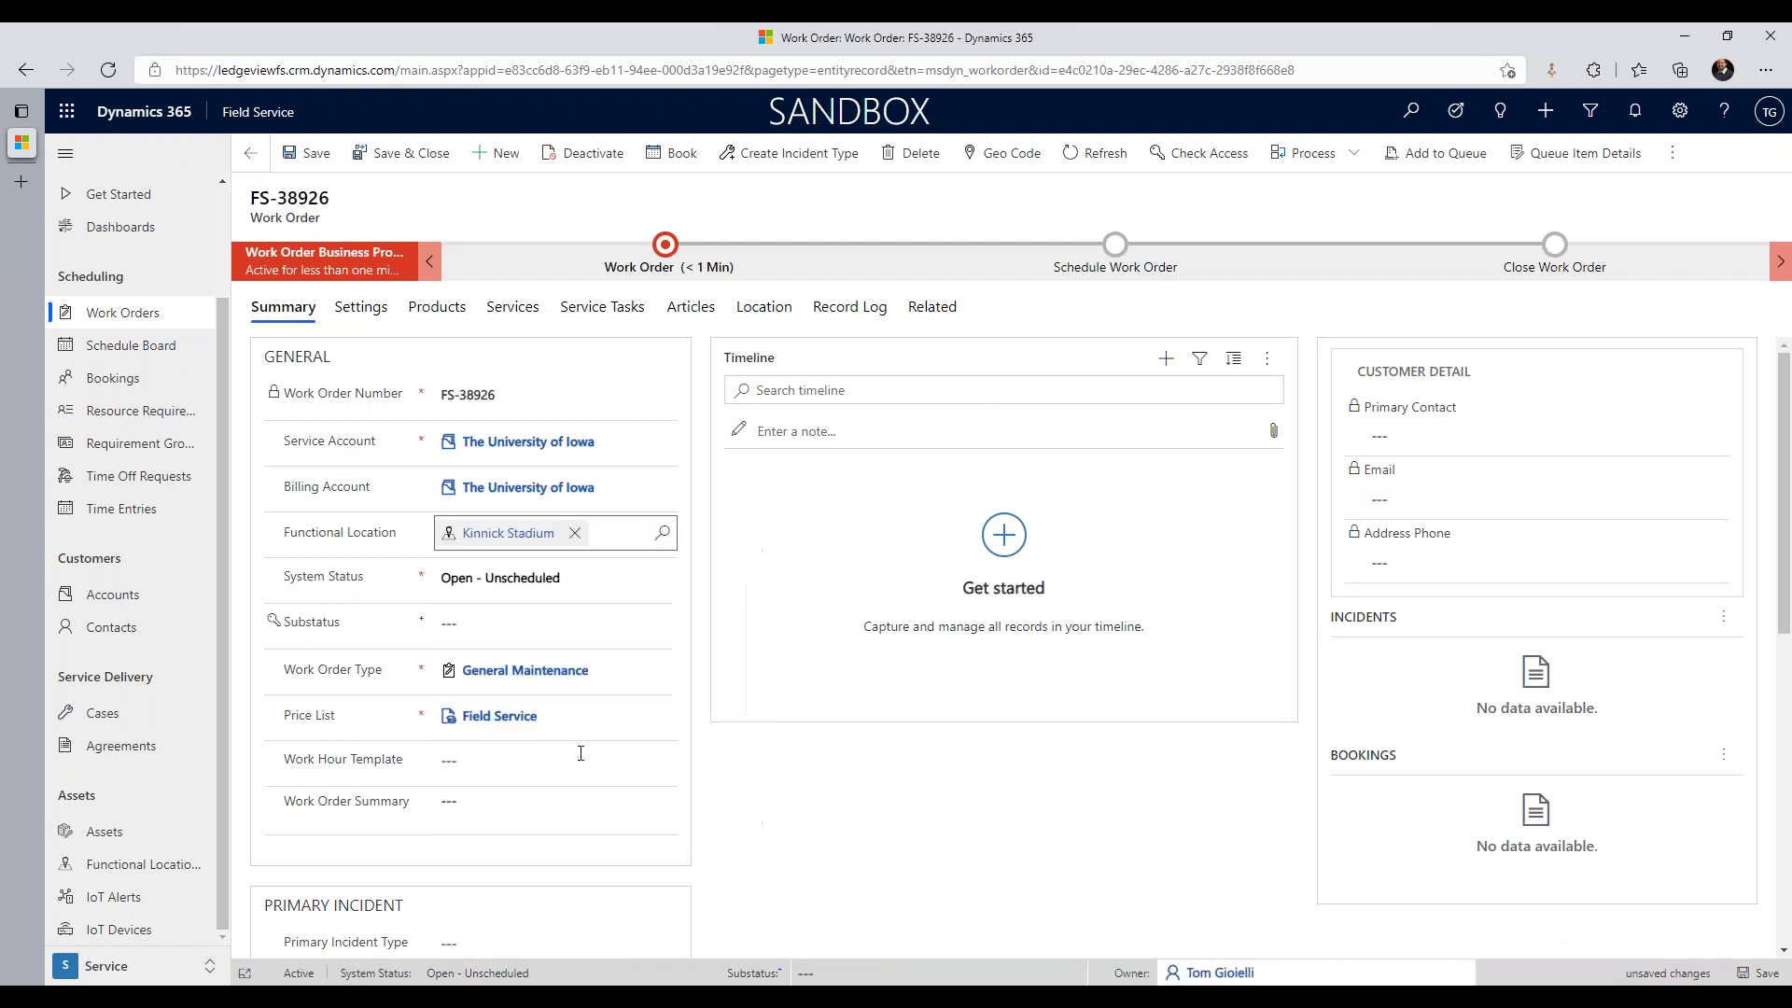
{"action": "left_click", "coordinate": [300, 164]}
Step: Zoom the Location map in on Kinnick Stadium at 825 Stadium Dr, then return to Summary
{"action": "left_click", "coordinate": [764, 308]}
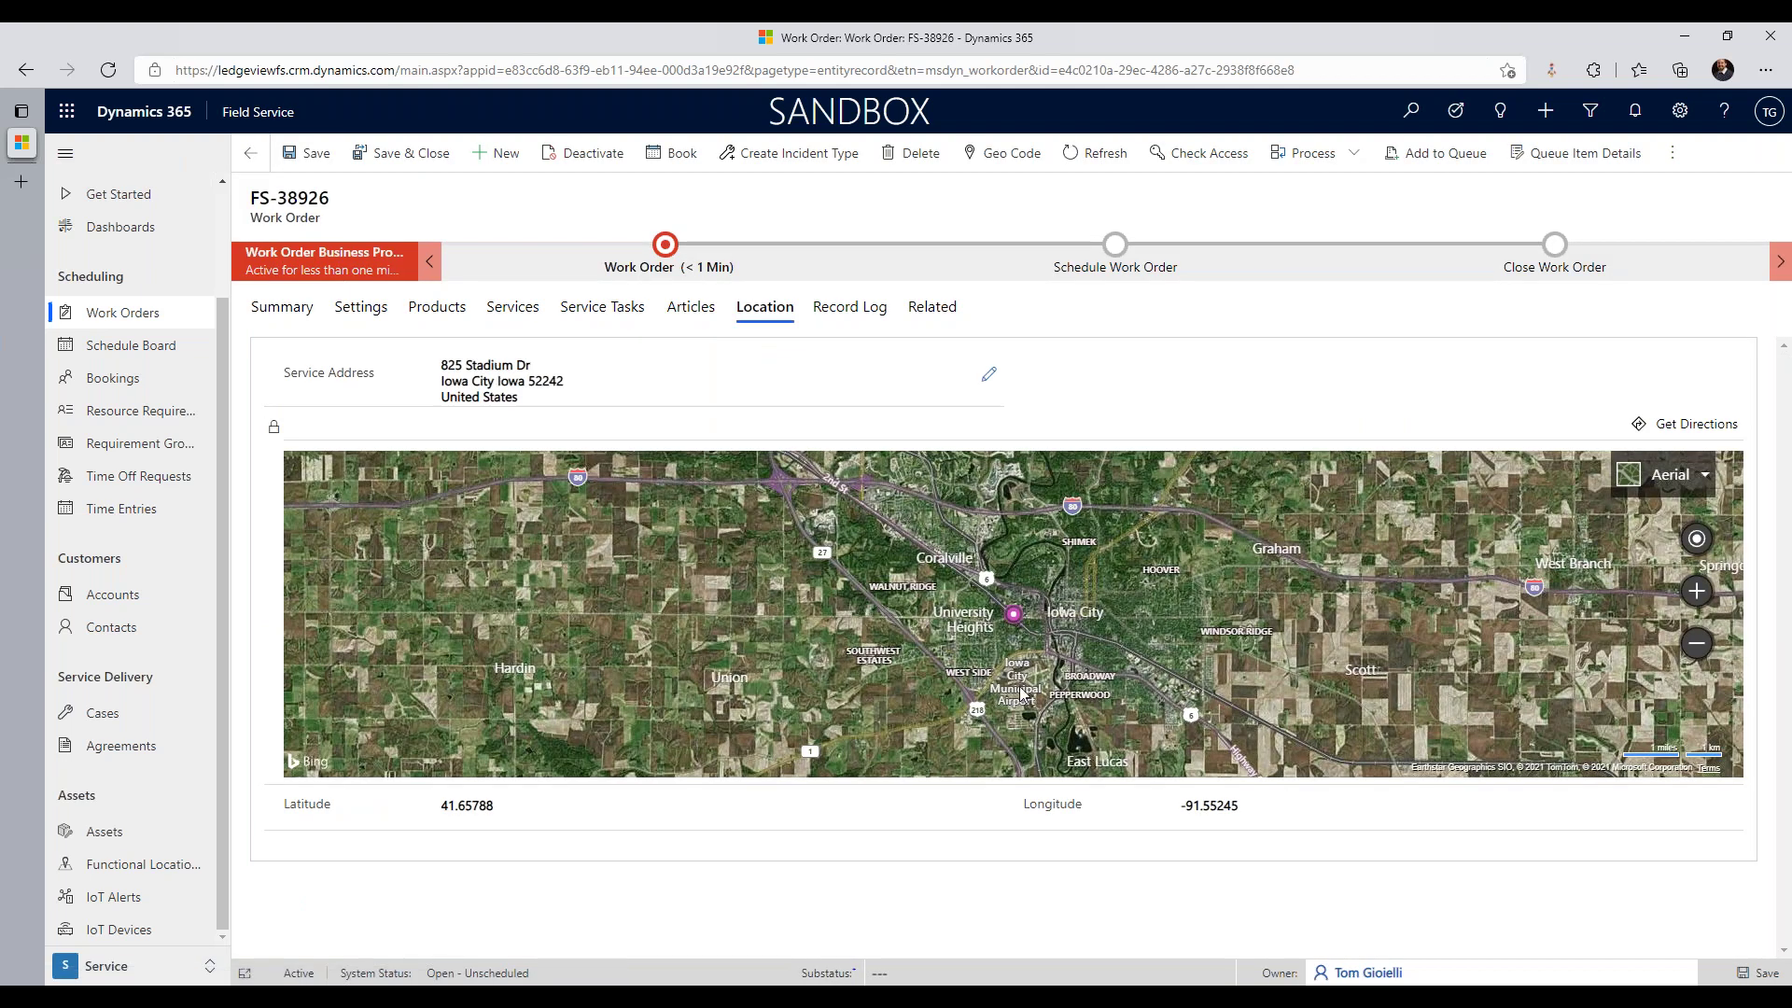
{"action": "scroll", "coordinate": [1023, 679], "scroll_direction": "up", "scroll_amount": 5}
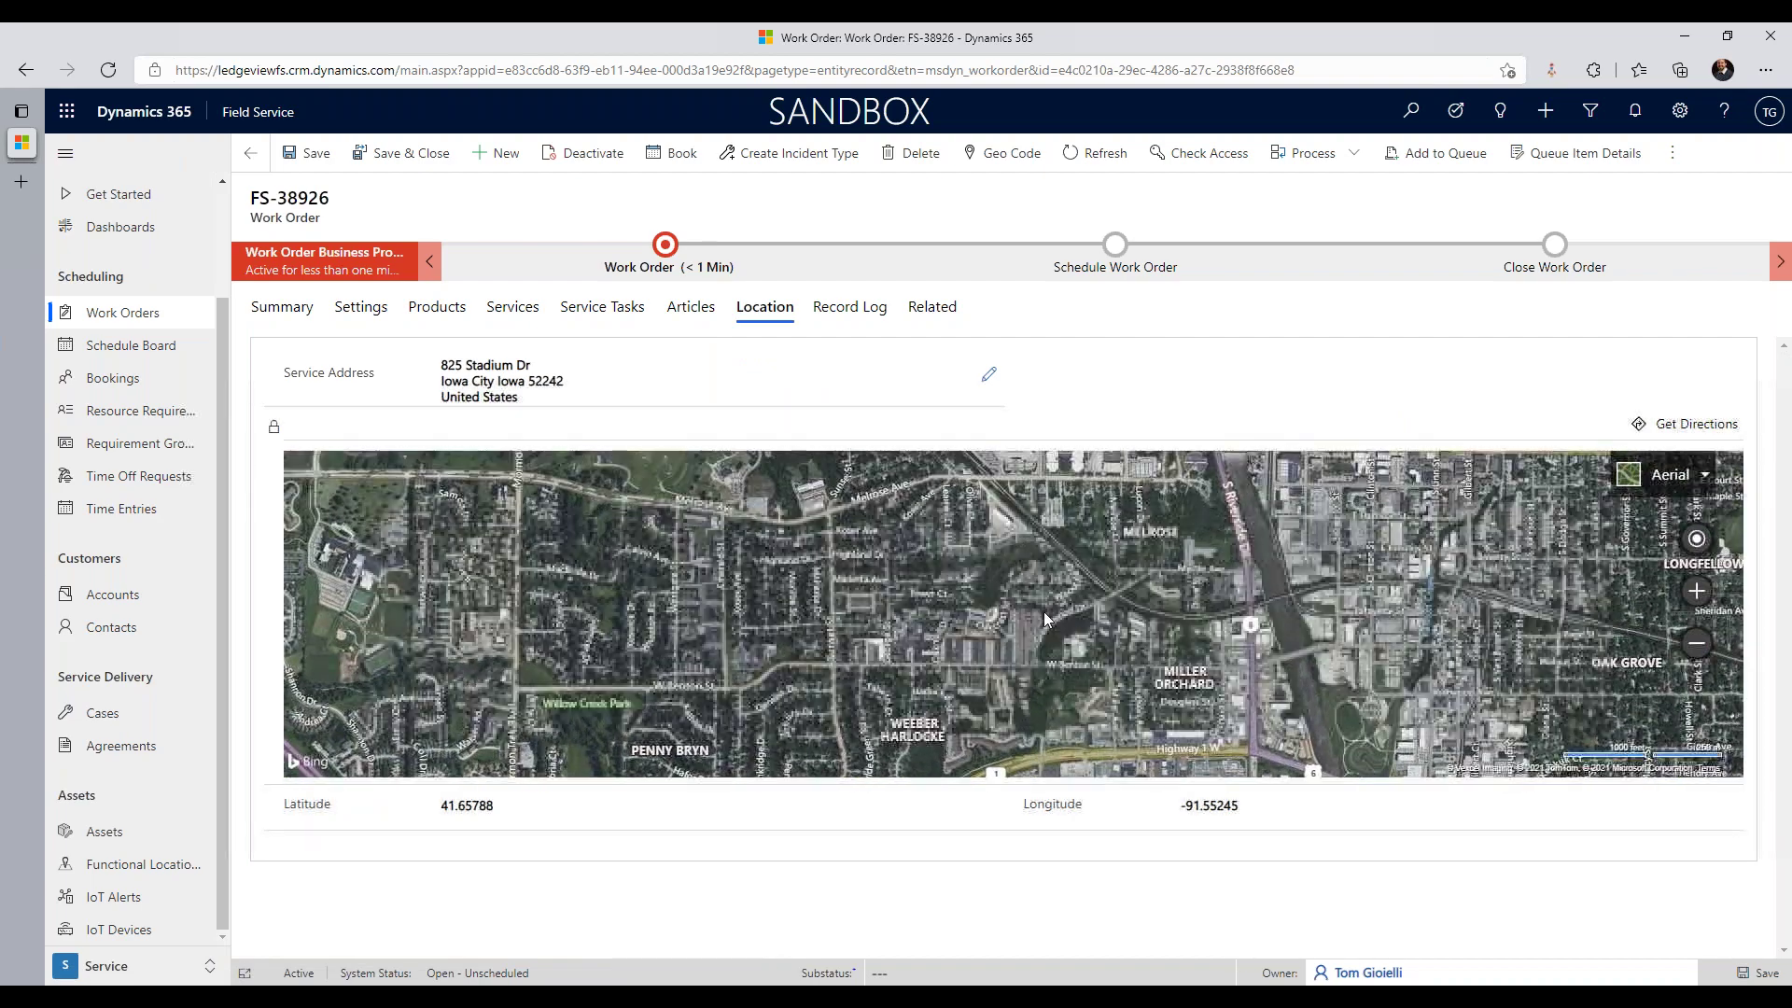
{"action": "scroll", "coordinate": [1004, 629], "scroll_direction": "up", "scroll_amount": 3}
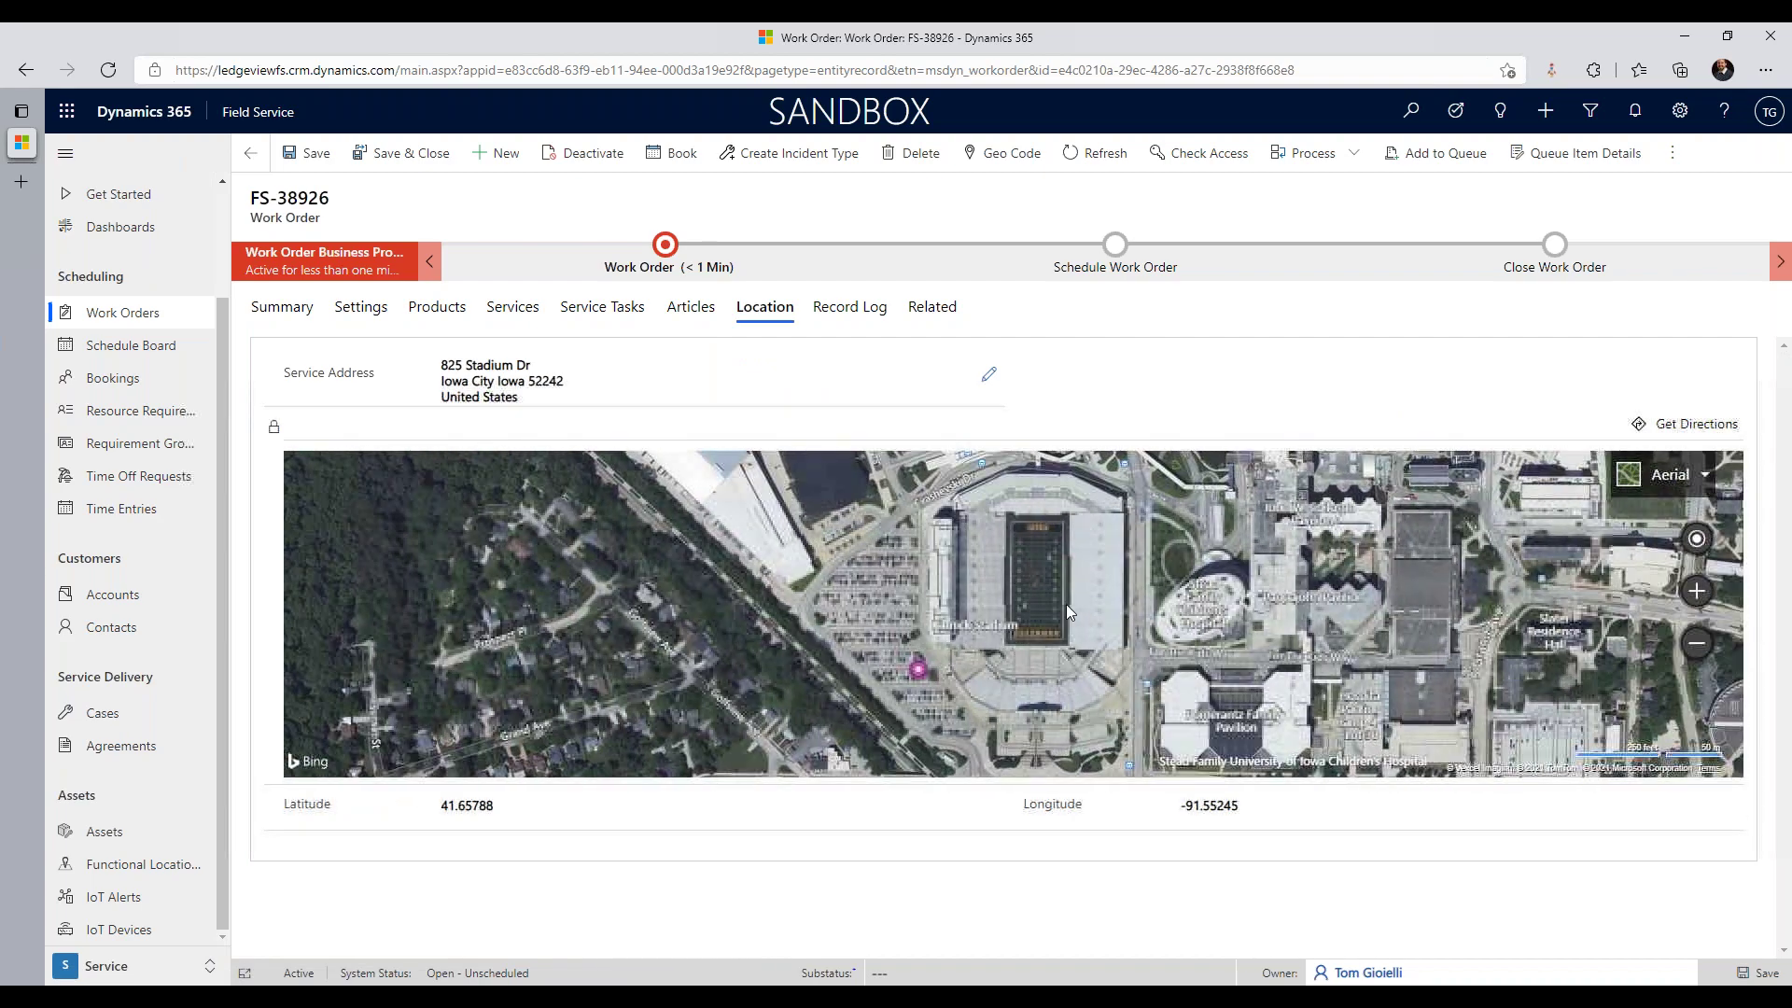
{"action": "scroll", "coordinate": [1066, 603], "scroll_direction": "up", "scroll_amount": 1}
{"action": "scroll", "coordinate": [1055, 579], "scroll_direction": "down", "scroll_amount": 1}
{"action": "left_click_drag", "start_coordinate": [1045, 570], "coordinate": [1045, 602]}
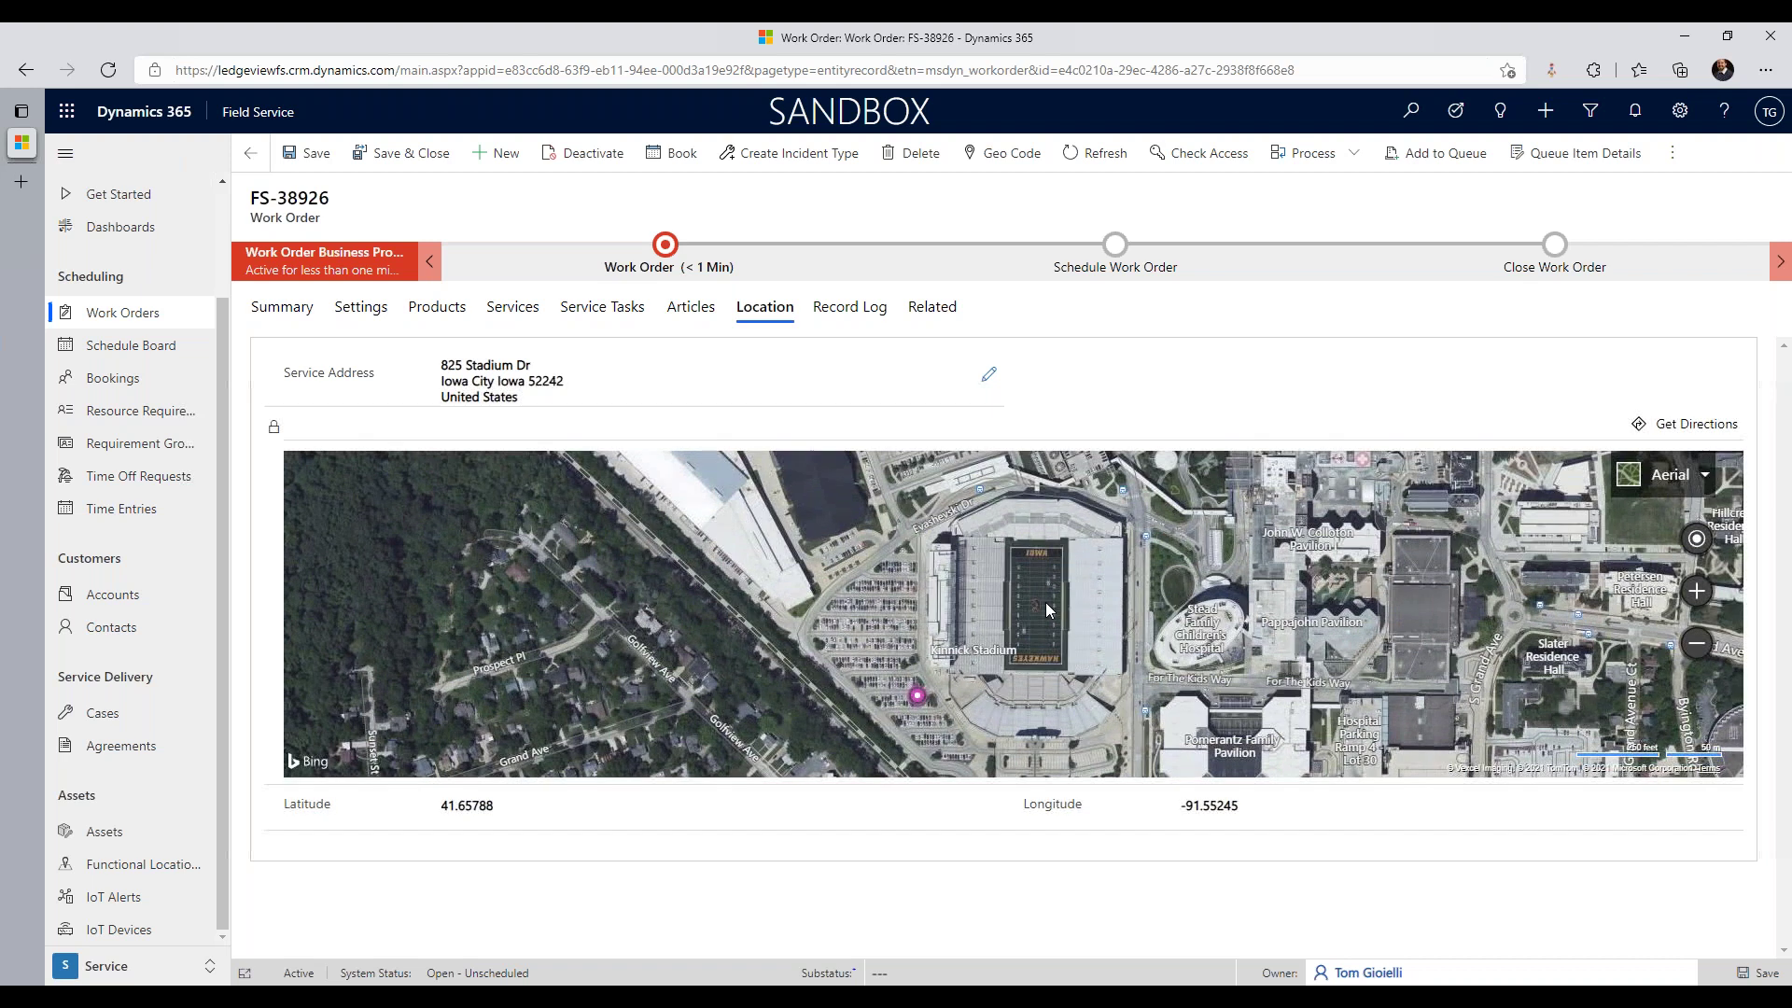
{"action": "left_click", "coordinate": [288, 311]}
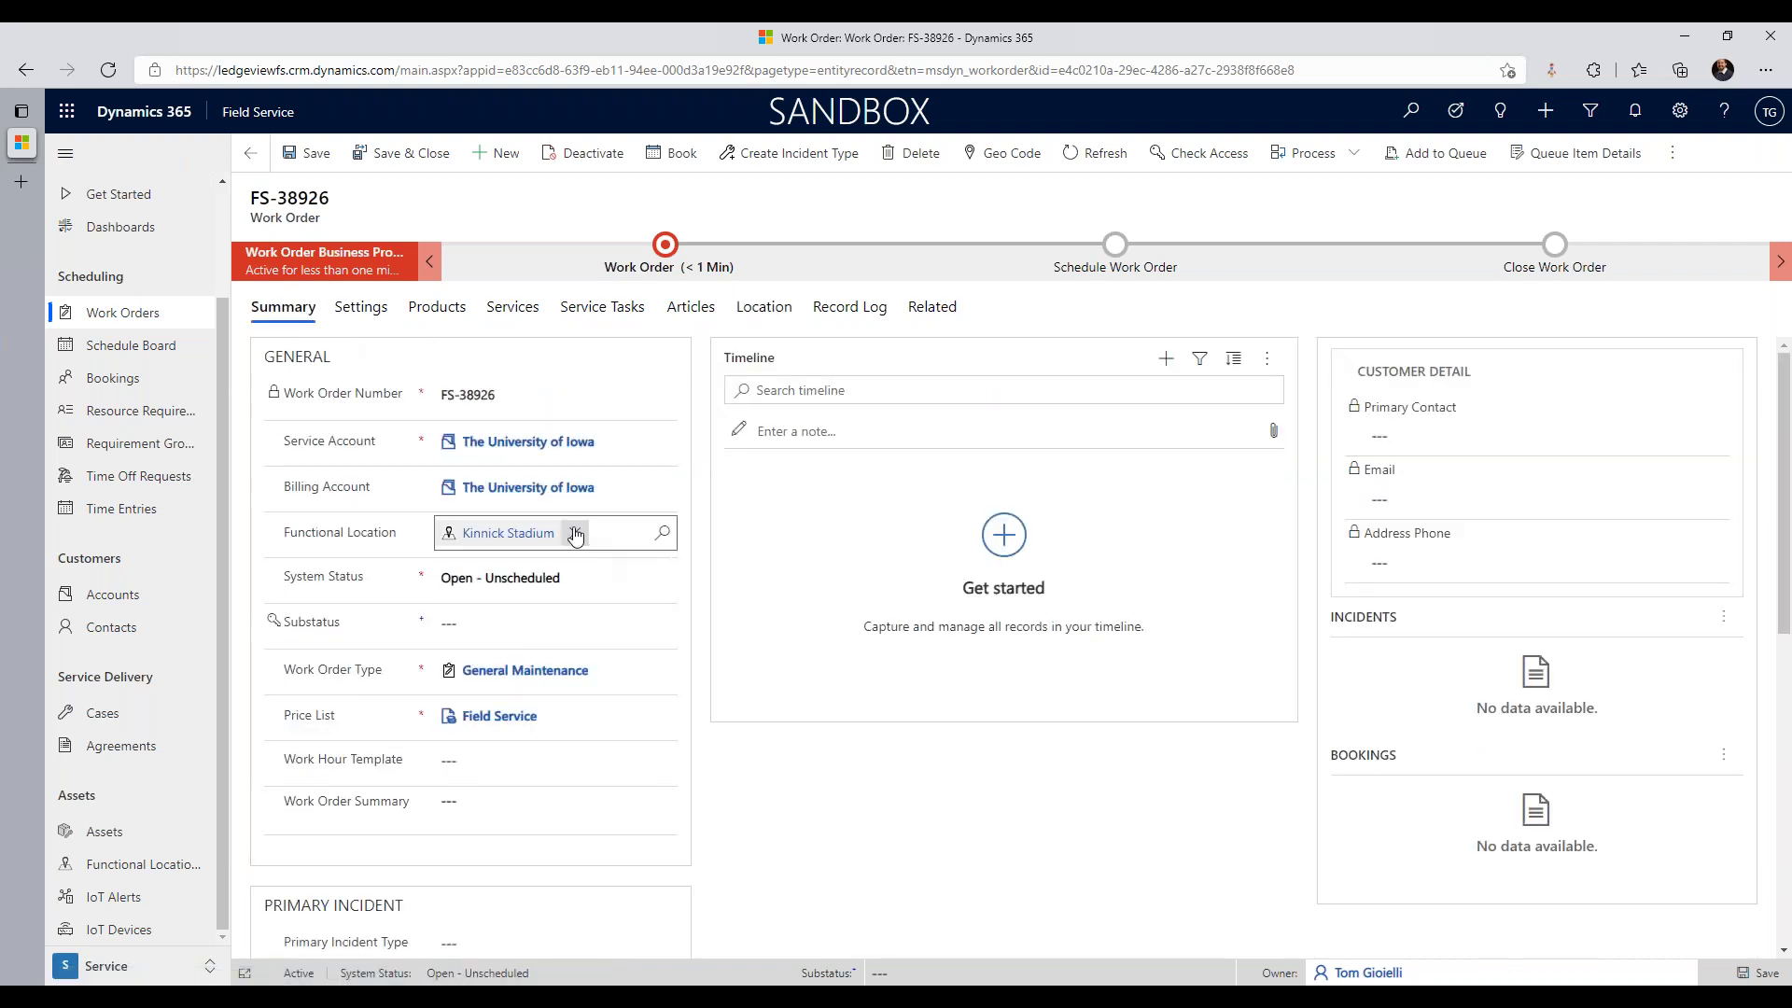
Step: Swap Kinnick Stadium for Court 1 as the functional location and save
{"action": "left_click", "coordinate": [572, 531]}
{"action": "left_click", "coordinate": [662, 532]}
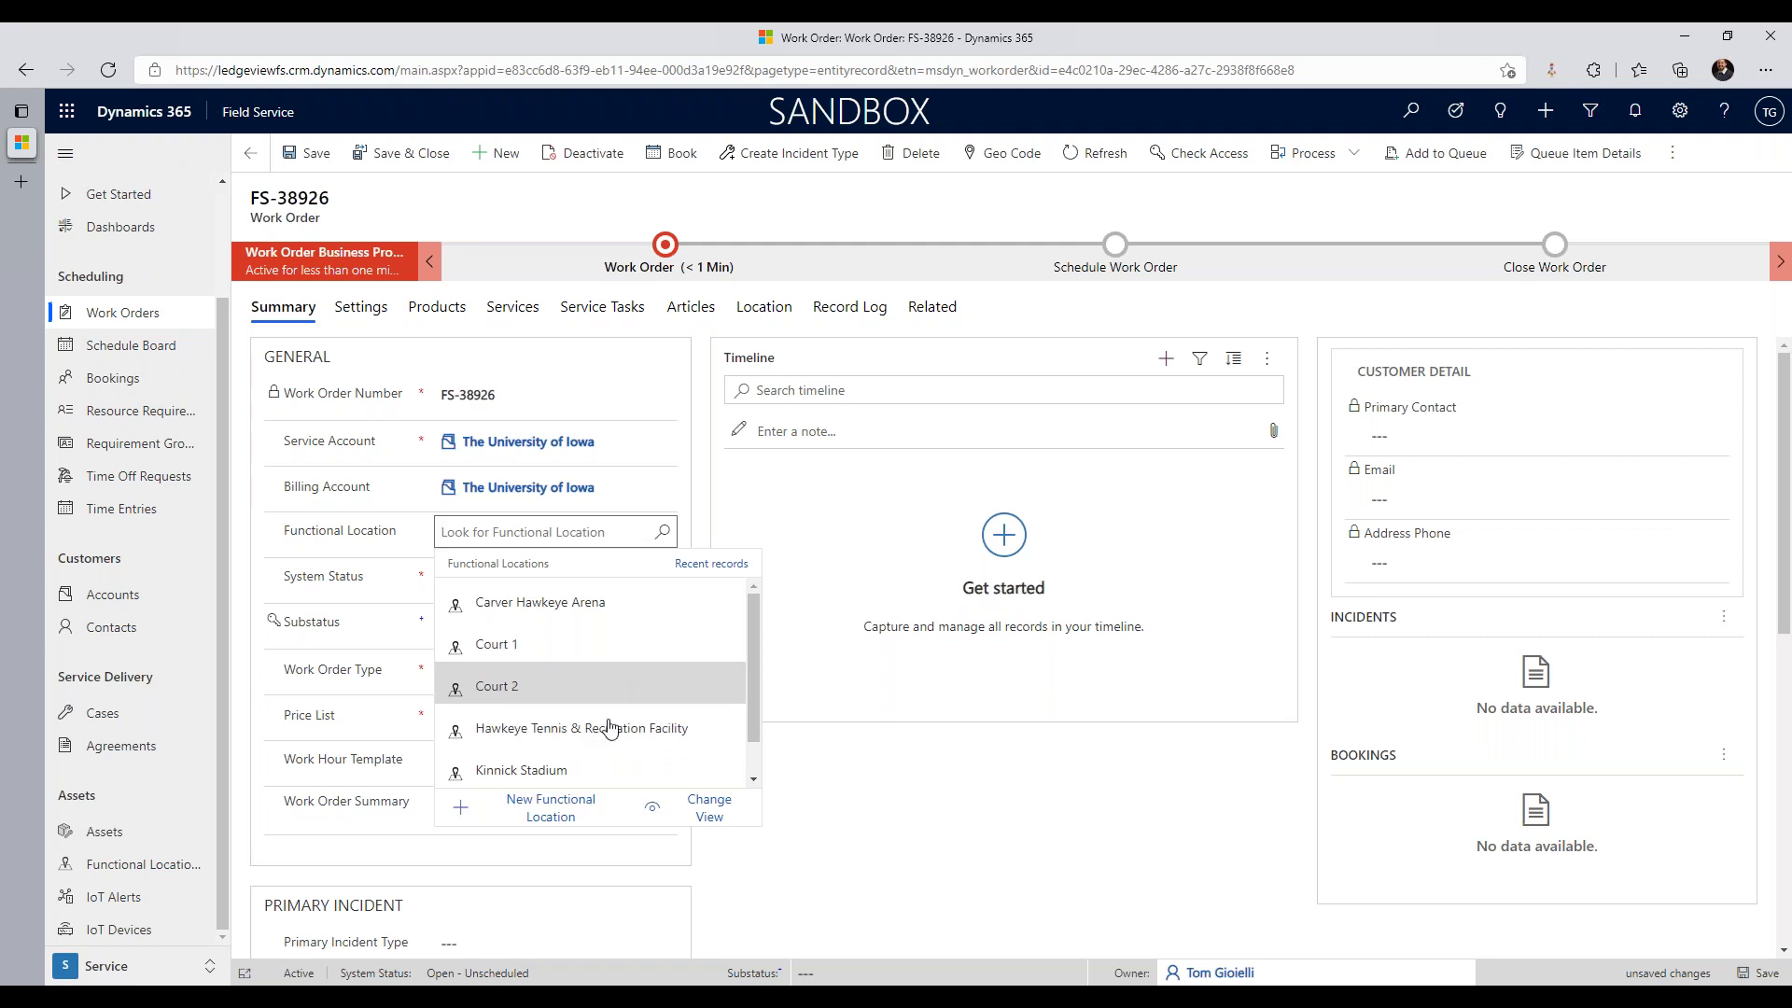
{"action": "scroll", "coordinate": [589, 680], "scroll_direction": "down", "scroll_amount": 1}
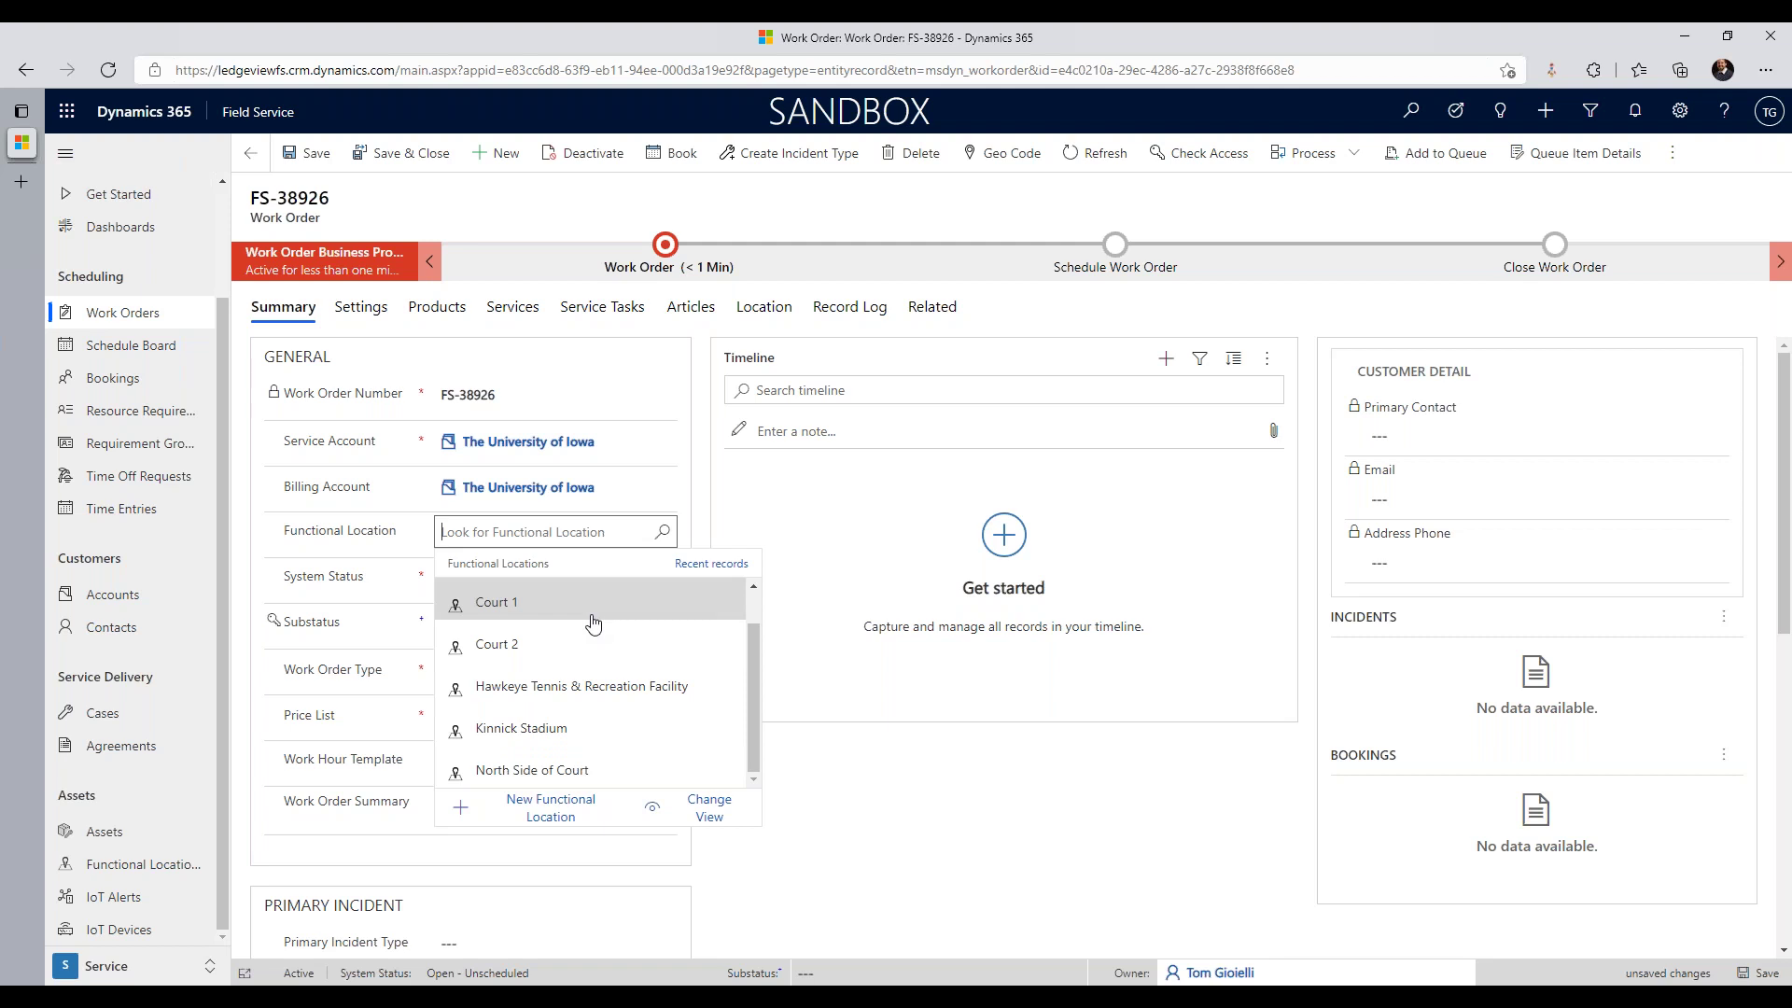
{"action": "left_click", "coordinate": [593, 623]}
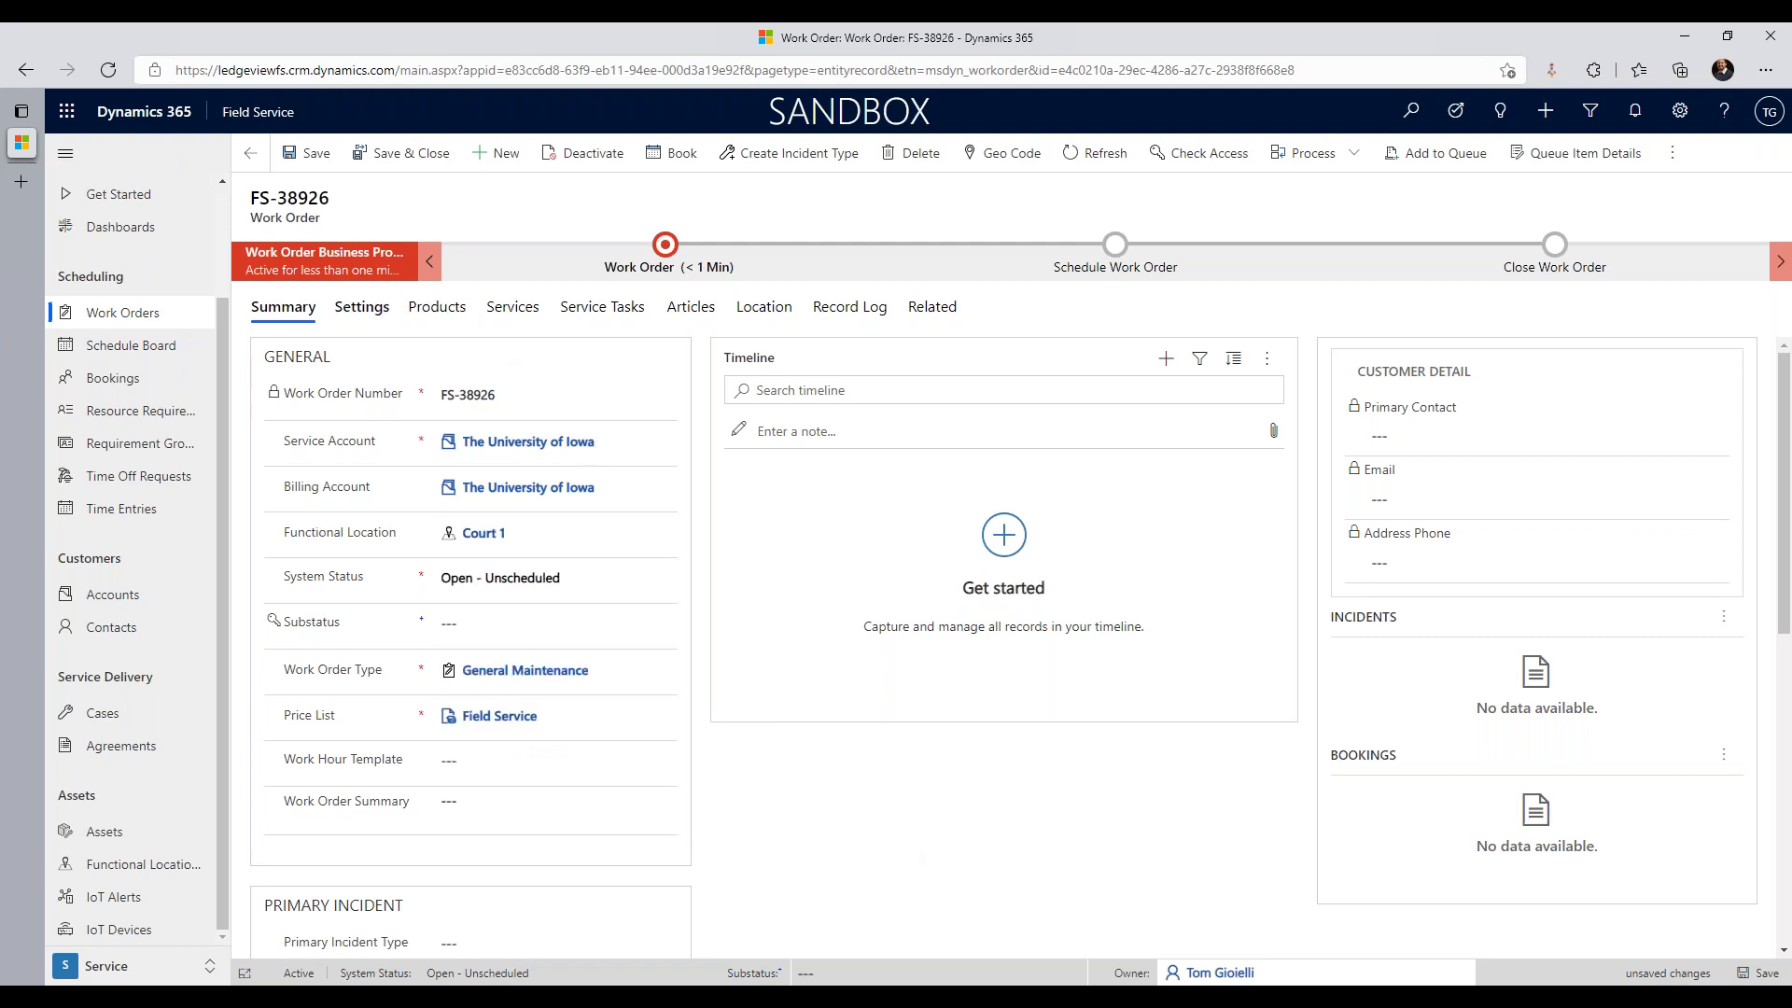
{"action": "left_click", "coordinate": [310, 153]}
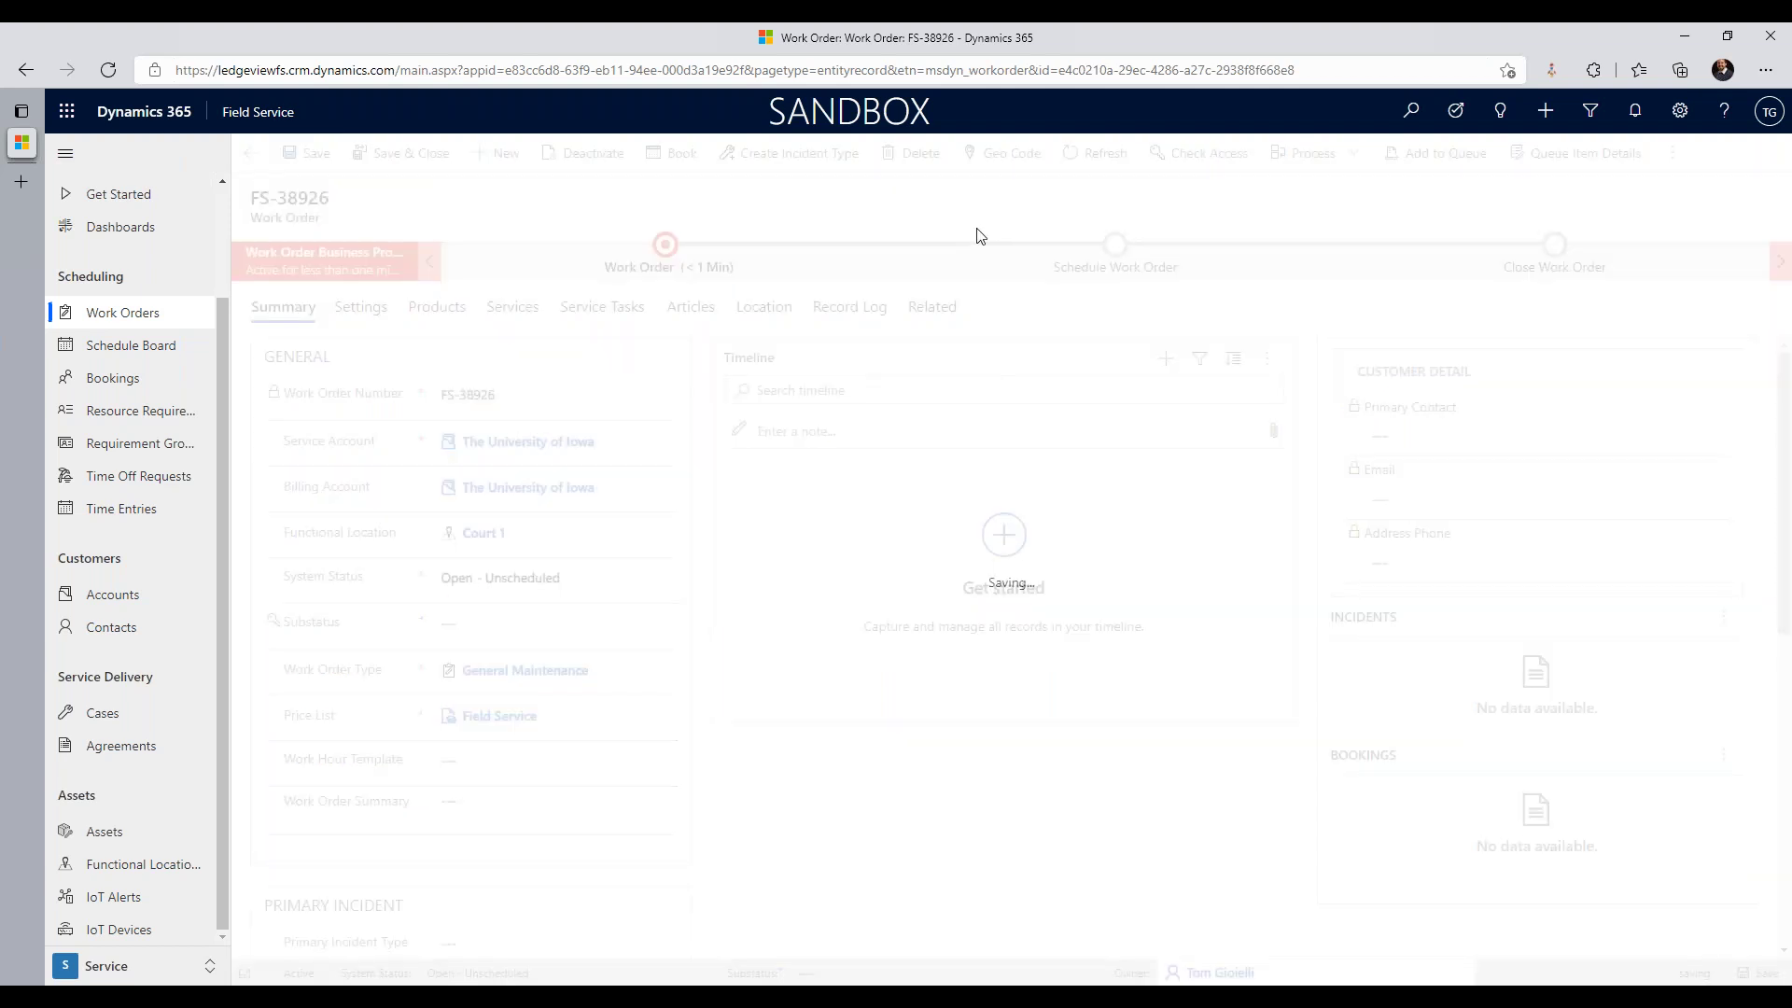
Step: Zoom the Location map in and centre it on the tennis courts
{"action": "left_click", "coordinate": [764, 307]}
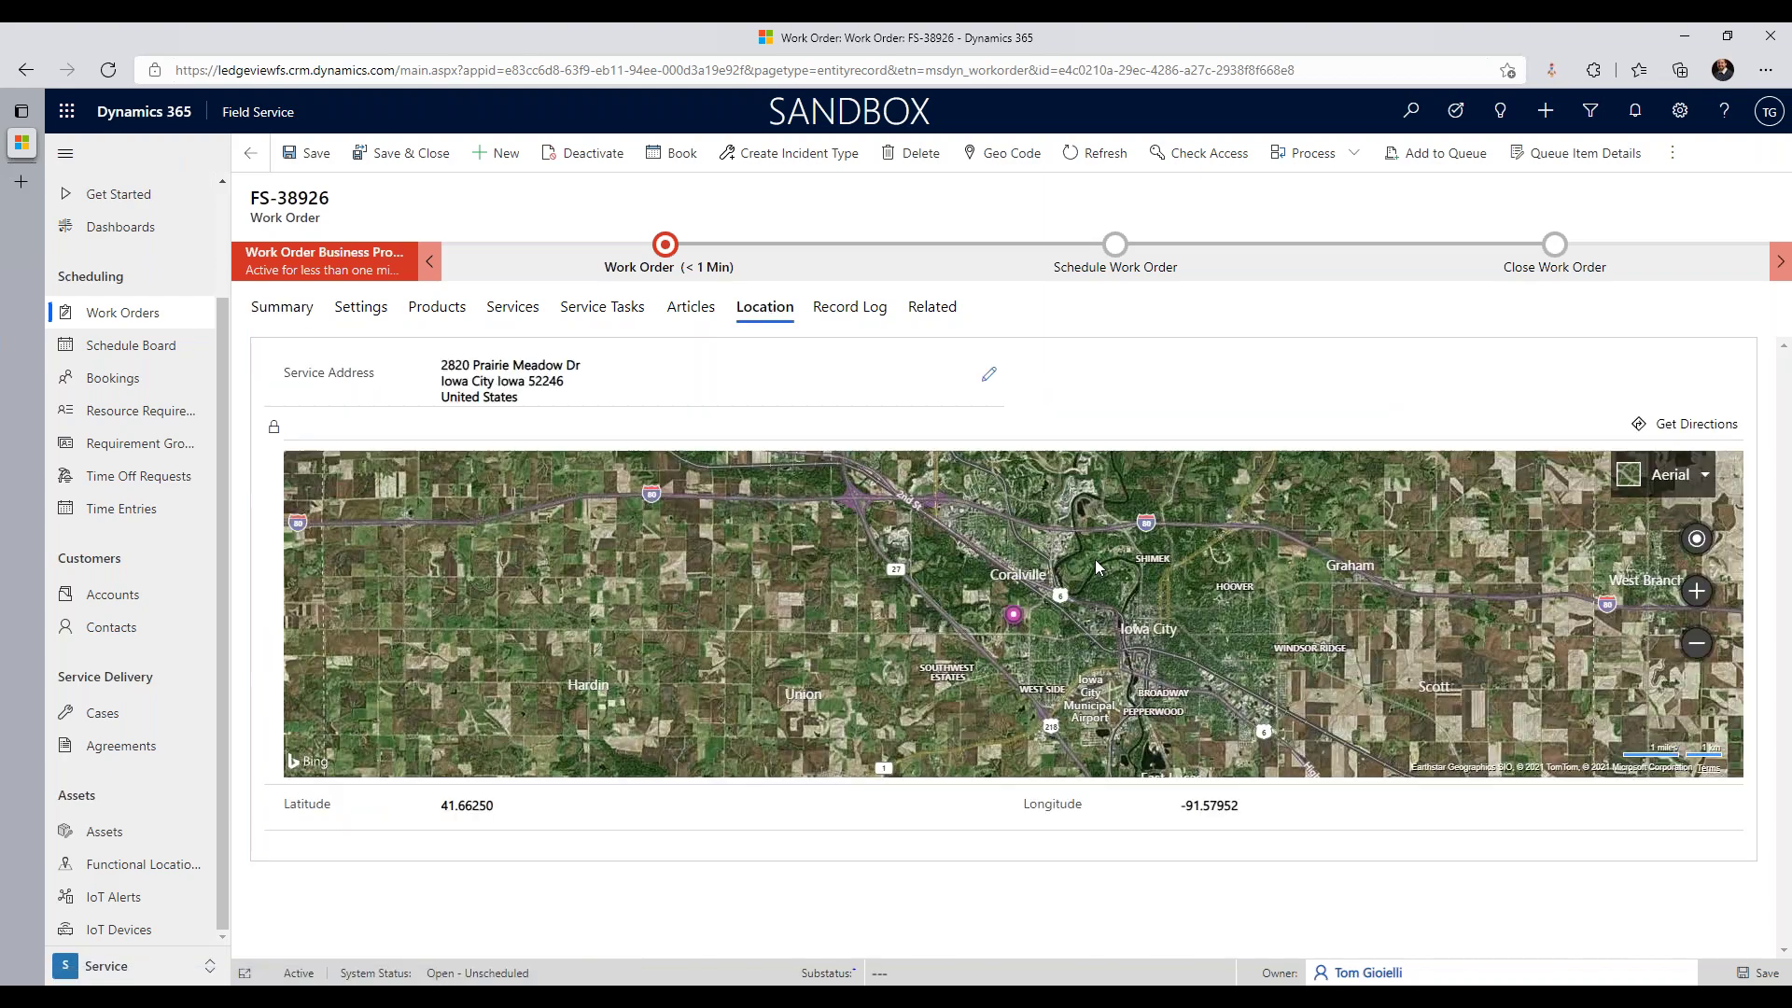
{"action": "scroll", "coordinate": [1045, 620], "scroll_direction": "up", "scroll_amount": 5}
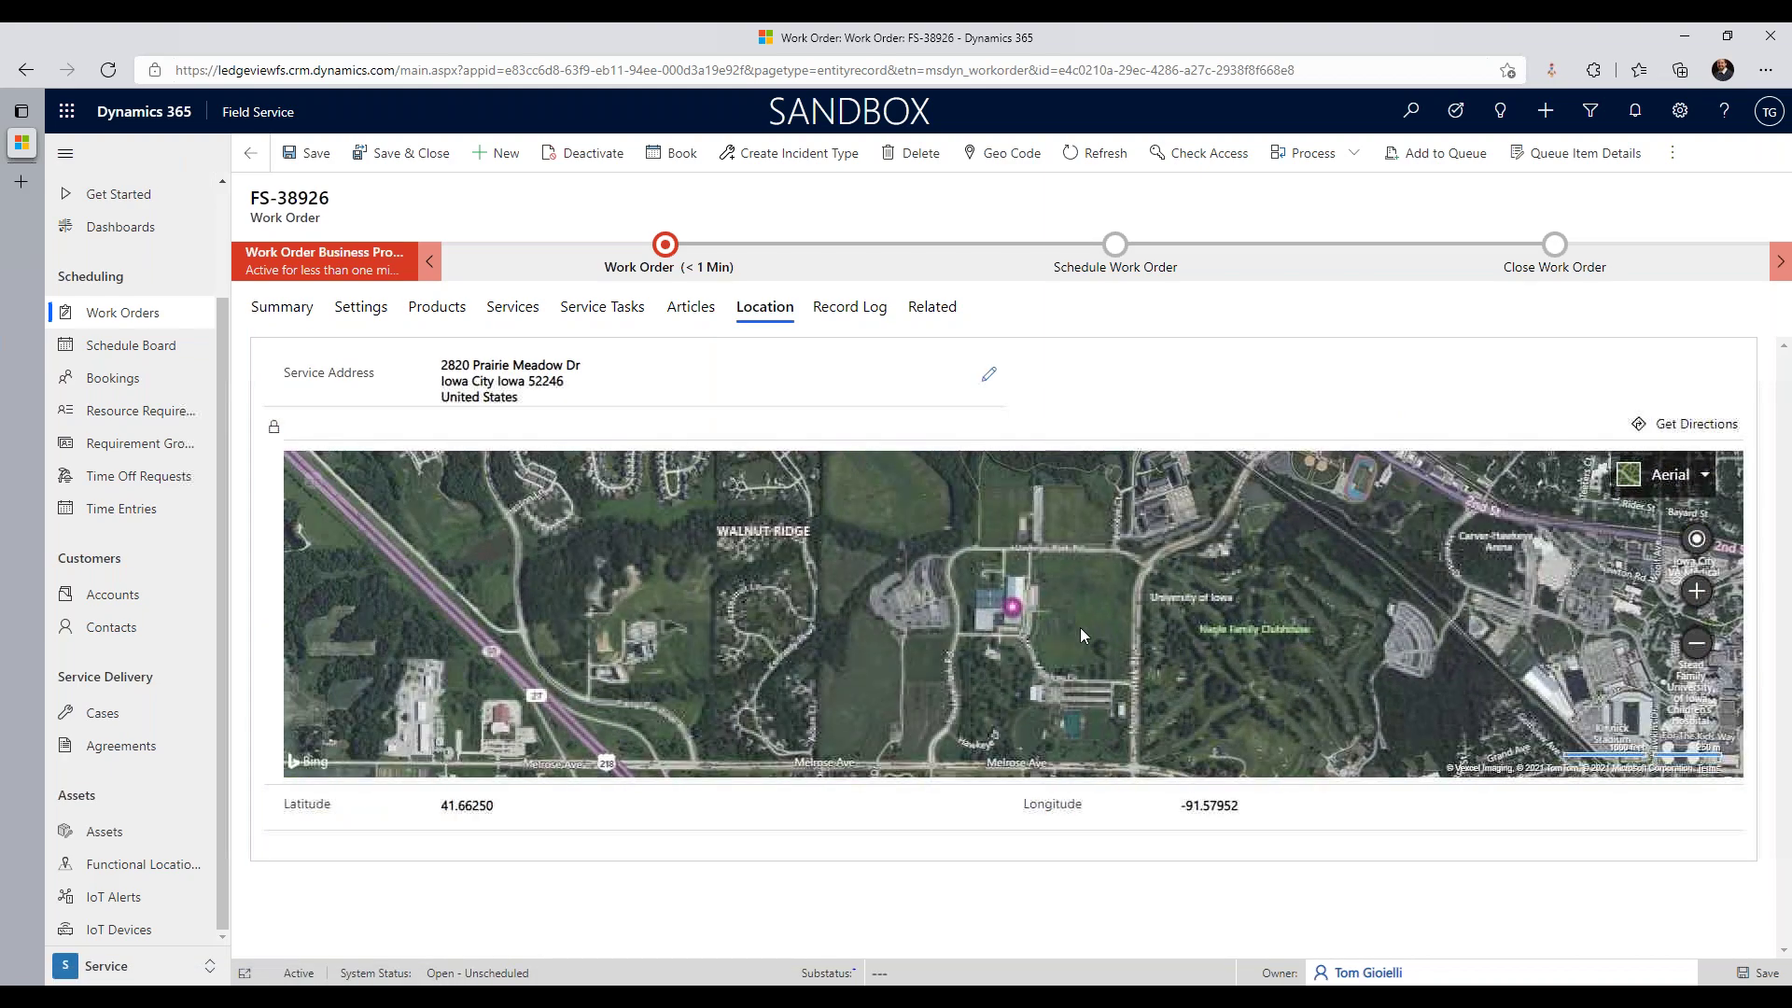
{"action": "scroll", "coordinate": [1028, 623], "scroll_direction": "up", "scroll_amount": 2}
{"action": "left_click_drag", "start_coordinate": [1050, 528], "coordinate": [1052, 598]}
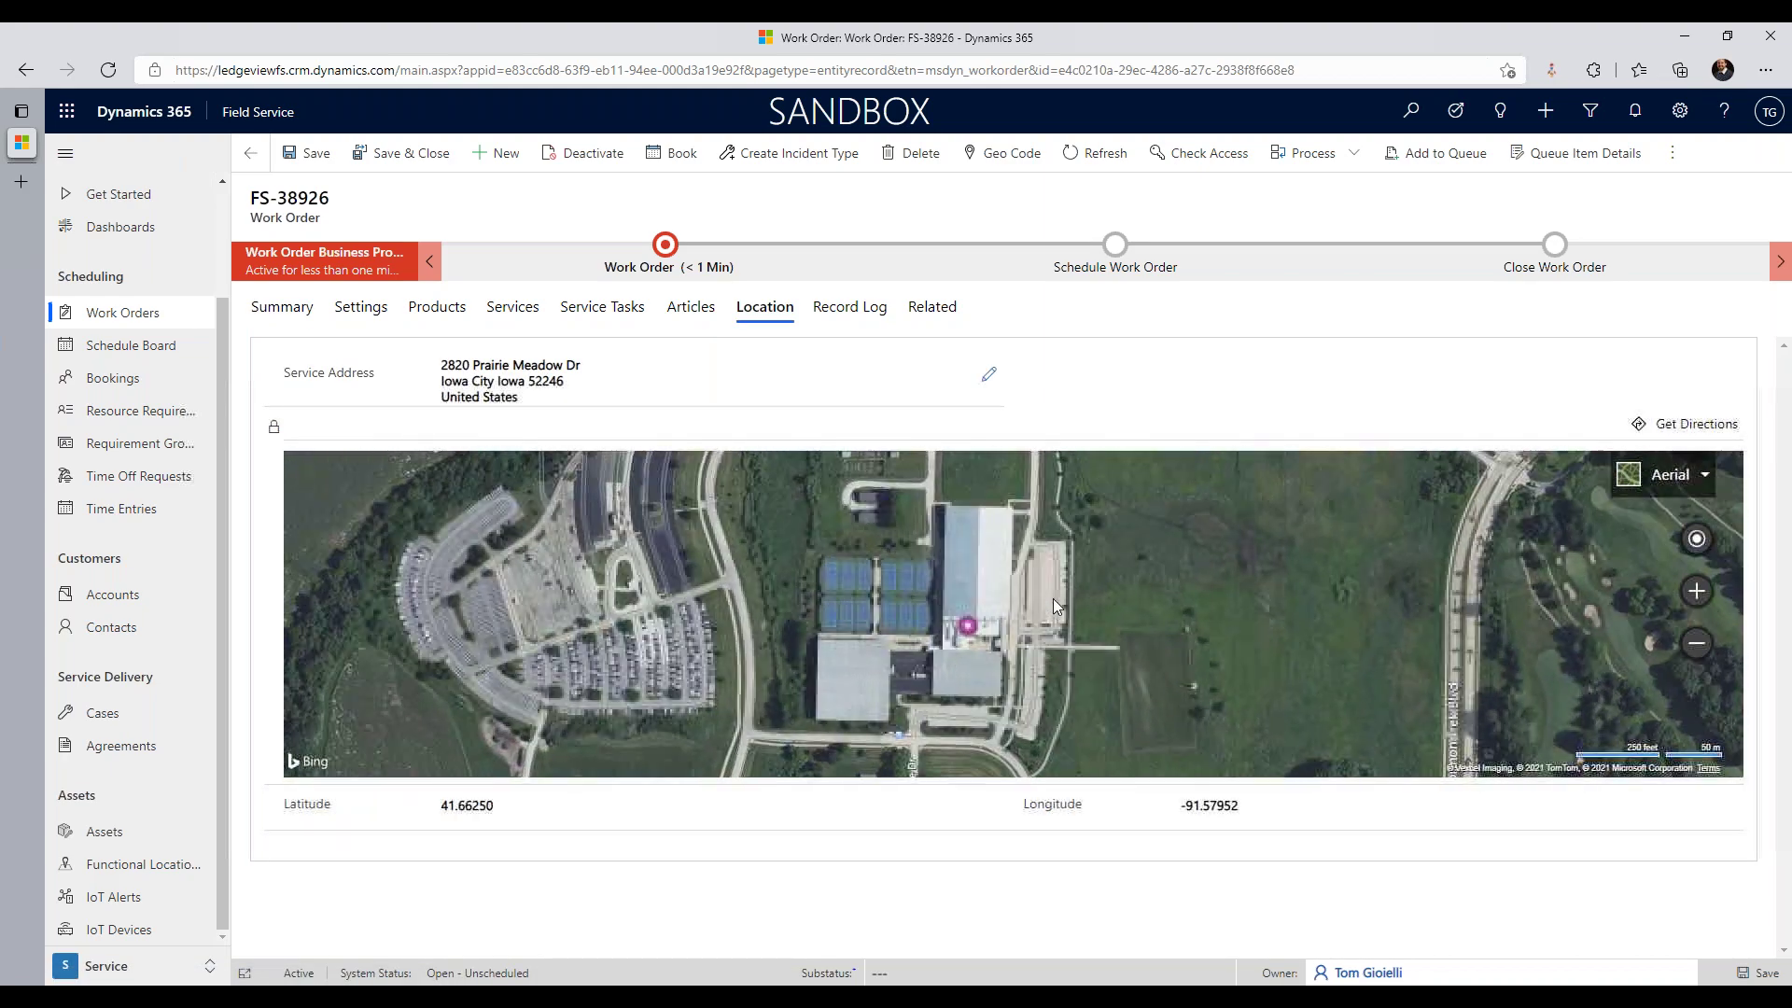
Step: Open the Court 1 functional location record from the work order's Summary and review it
{"action": "left_click", "coordinate": [295, 316]}
{"action": "left_click", "coordinate": [489, 531]}
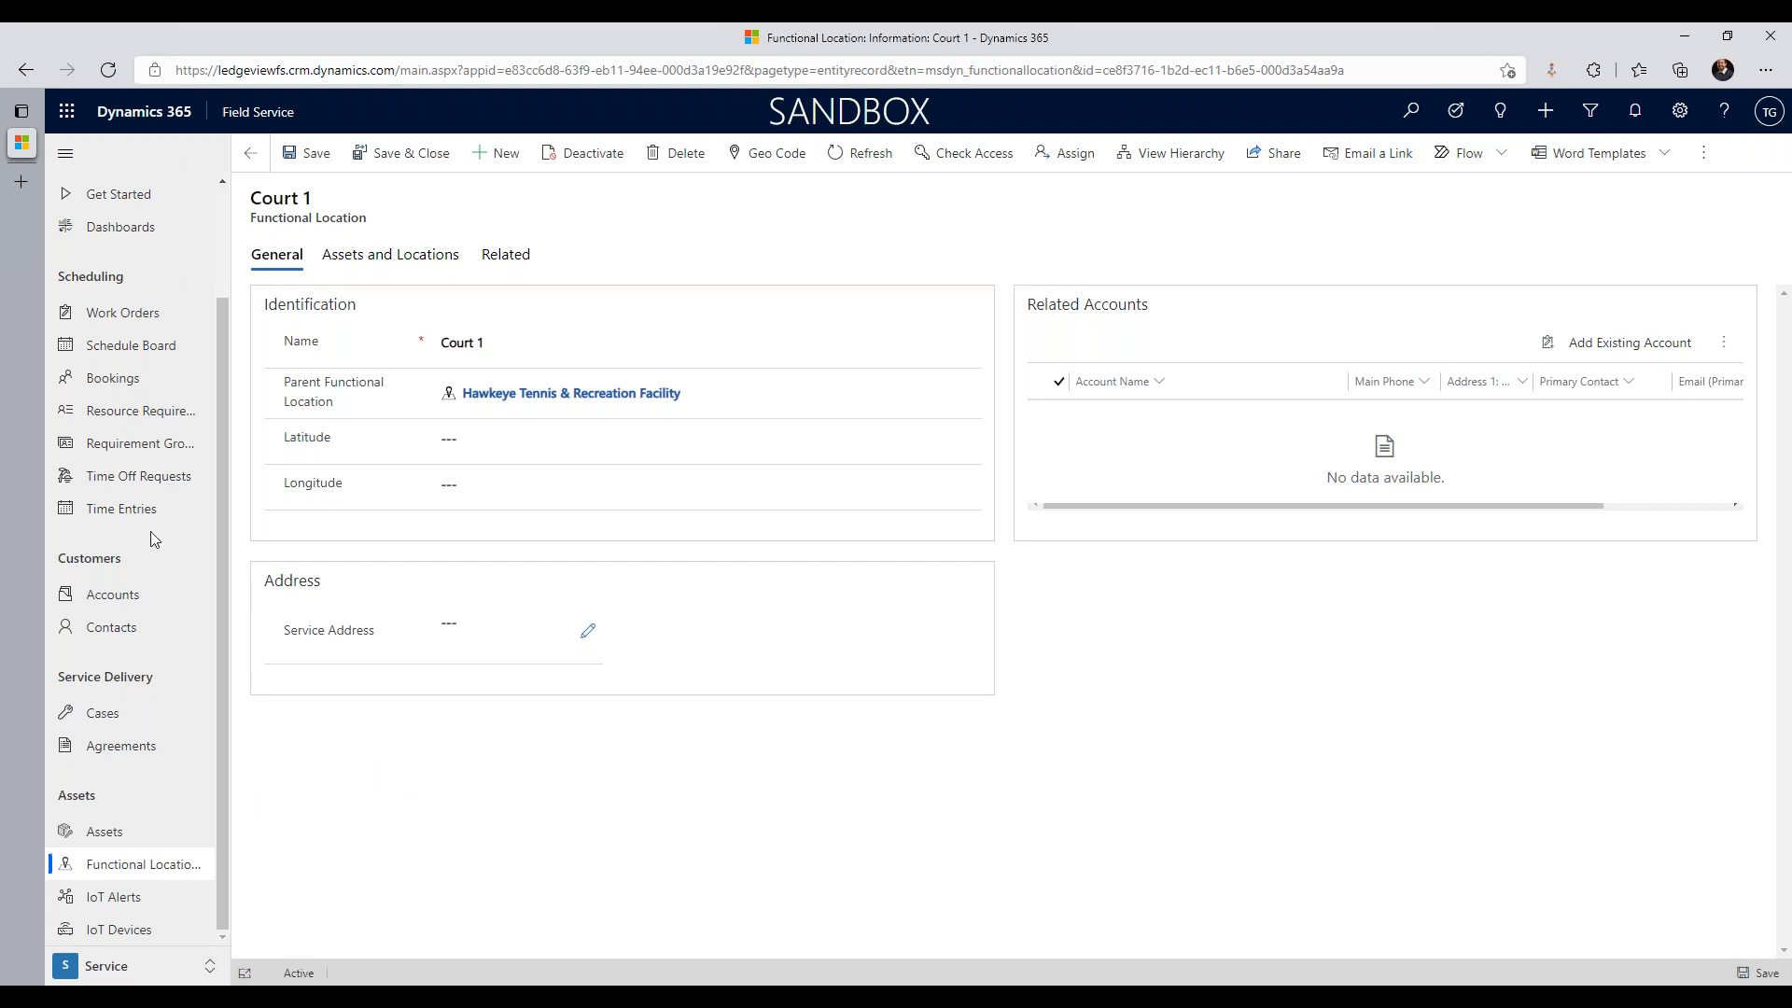
{"action": "scroll", "coordinate": [130, 779], "scroll_direction": "up", "scroll_amount": 3}
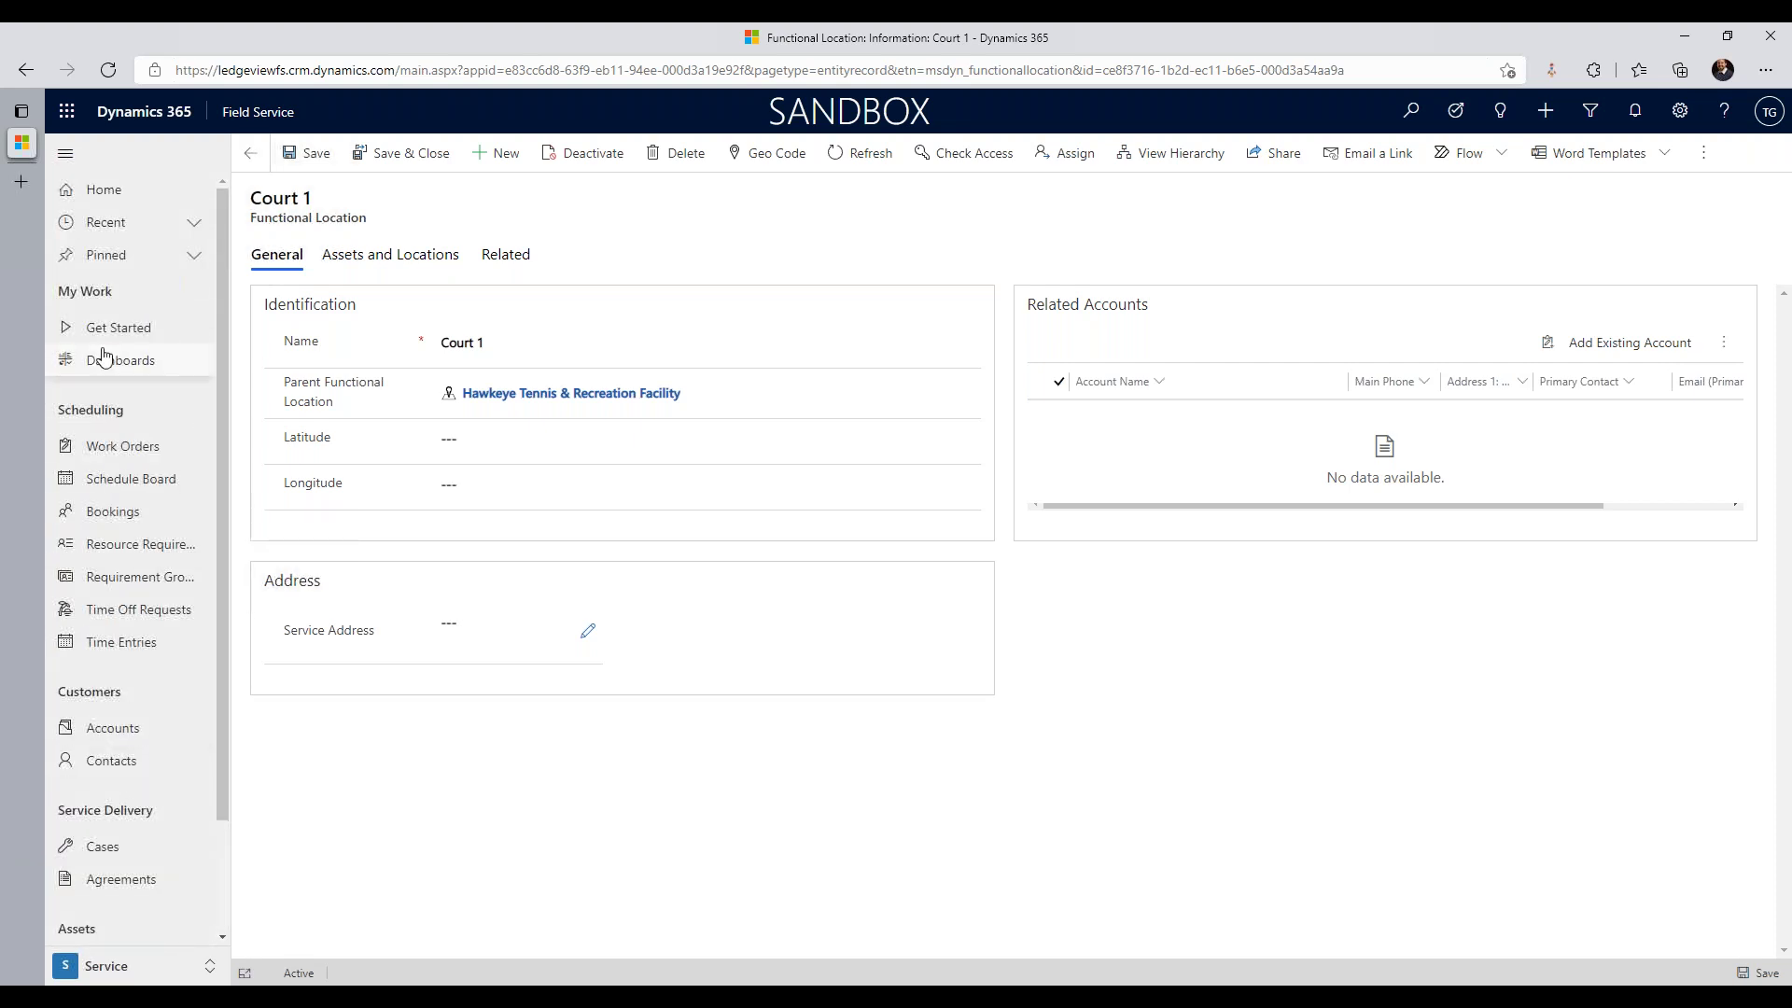
Step: Open Ledgeview Partners from All Accounts and show its Break Room and Server Room location tree
{"action": "left_click", "coordinate": [149, 730]}
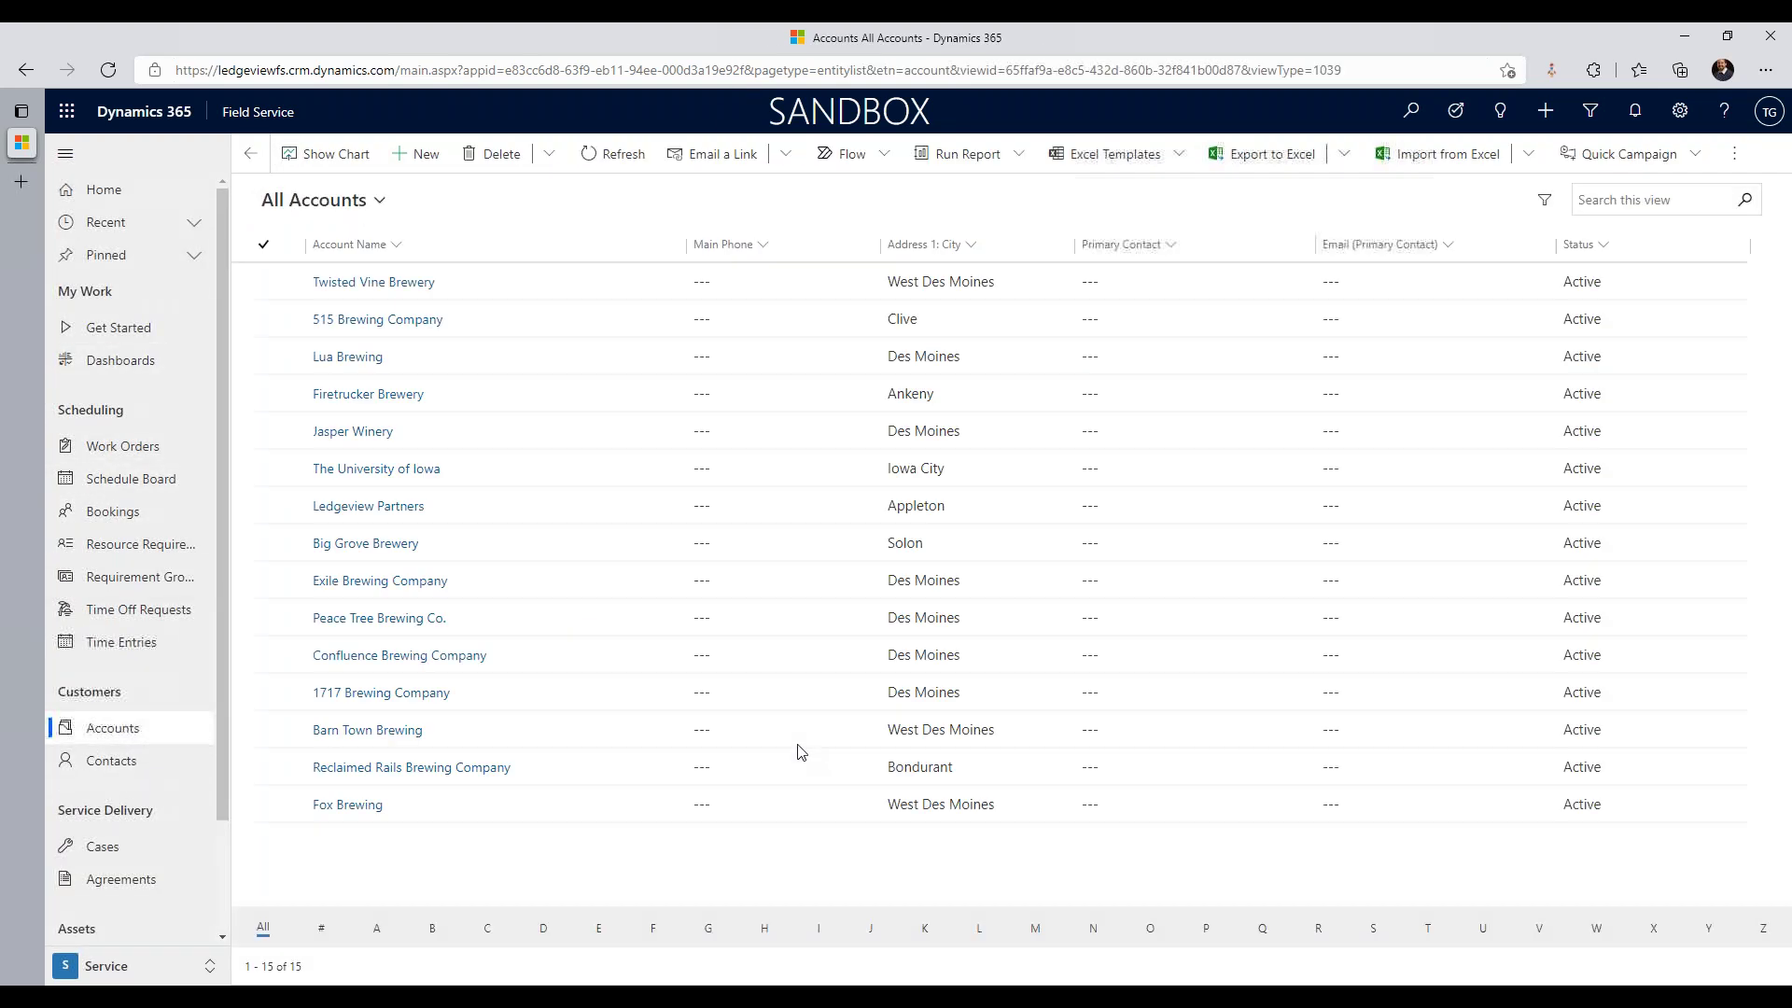
{"action": "double_click", "coordinate": [928, 509]}
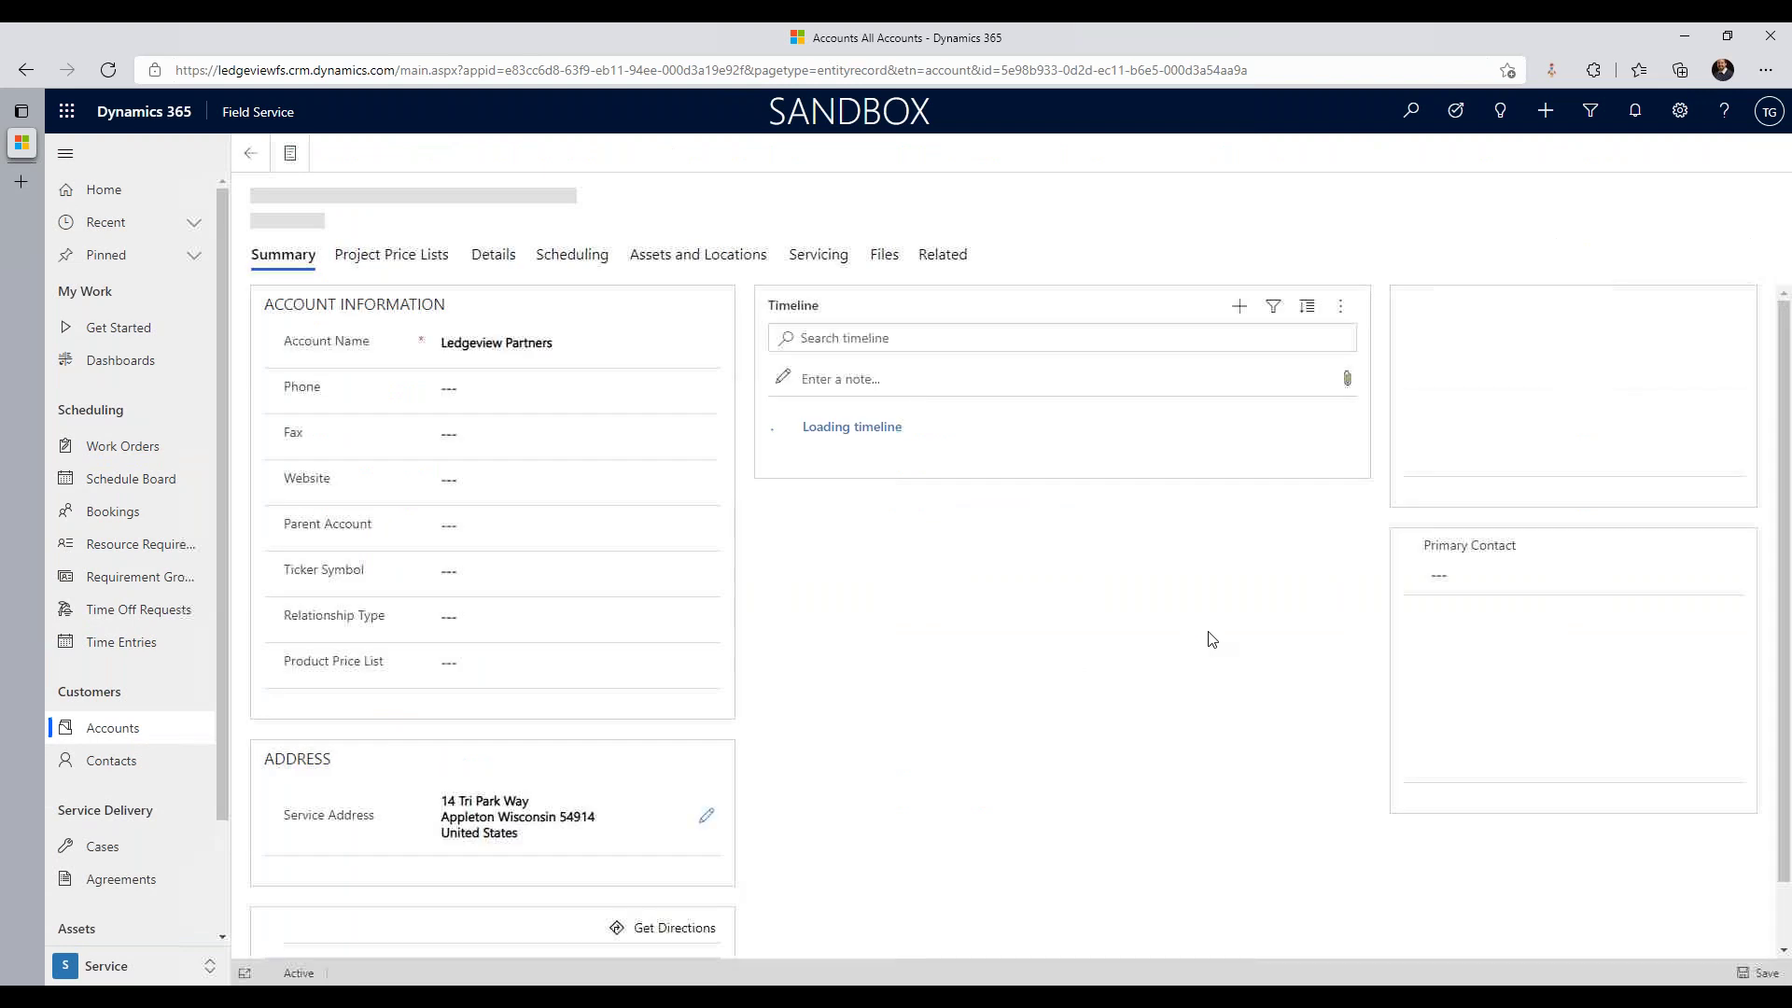
{"action": "scroll", "coordinate": [1014, 788], "scroll_direction": "down", "scroll_amount": 4}
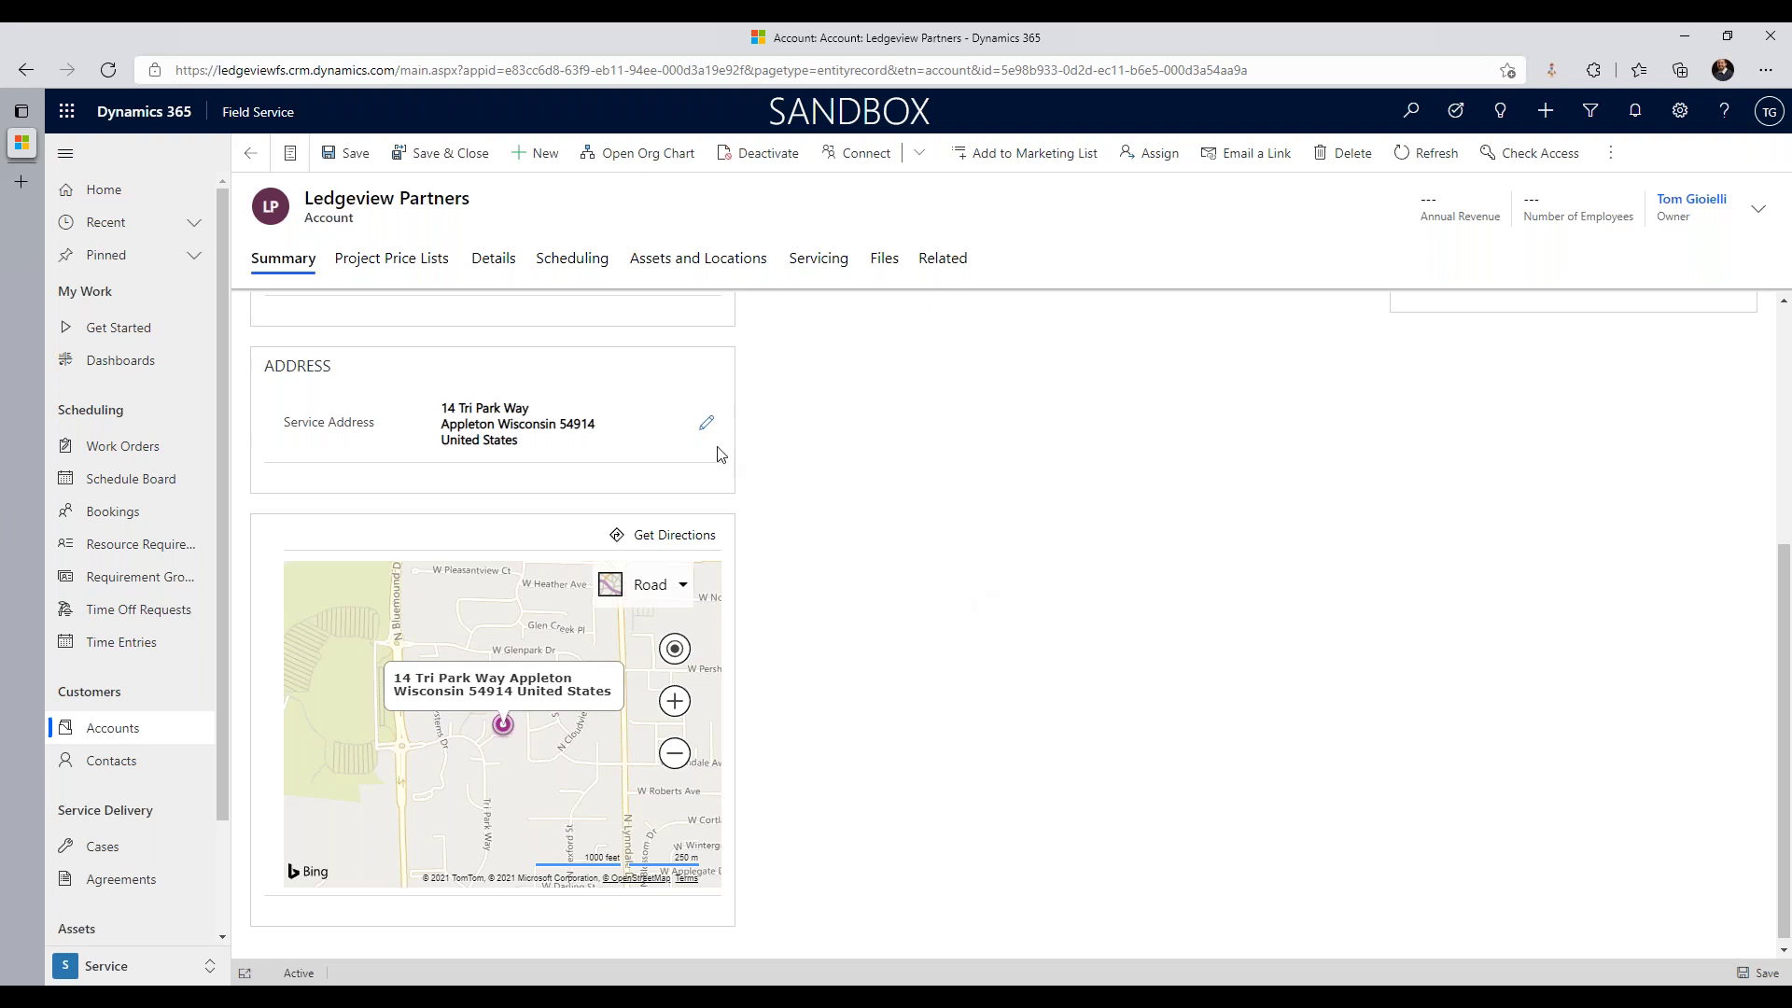
{"action": "left_click", "coordinate": [693, 268]}
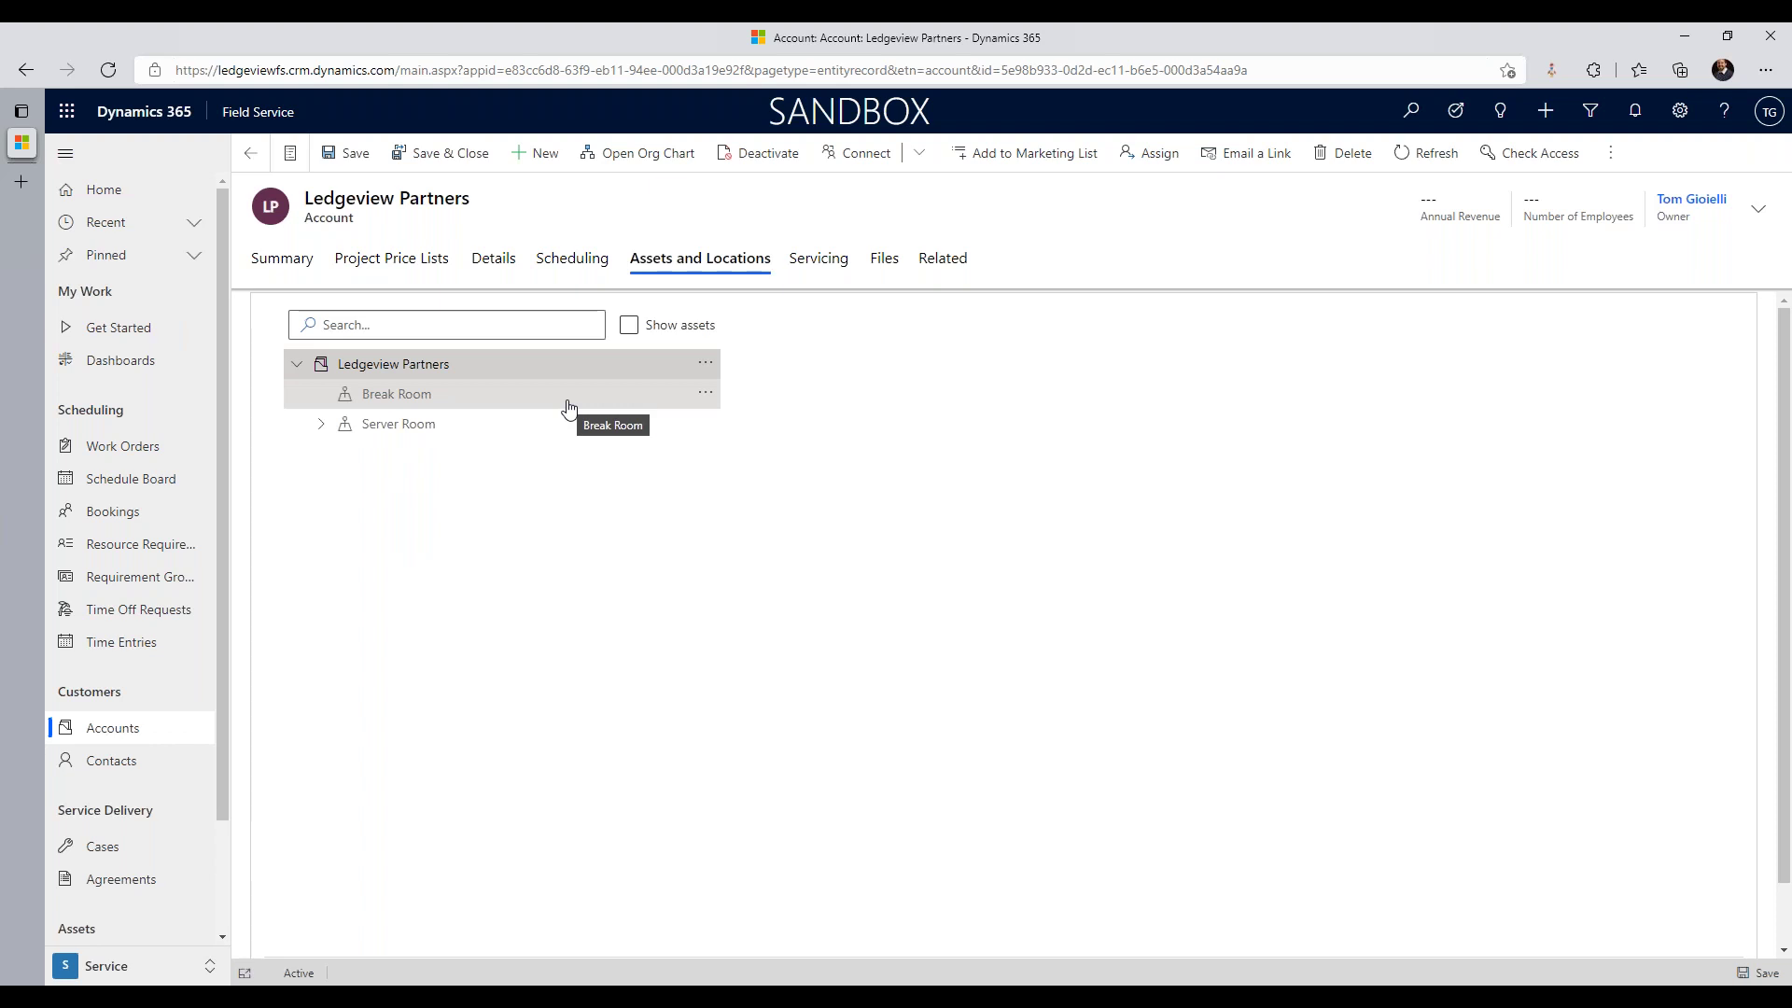
Step: Expand the Server Room node to list Rack 1, Rack 2 and Rack 3
{"action": "left_click", "coordinate": [320, 425]}
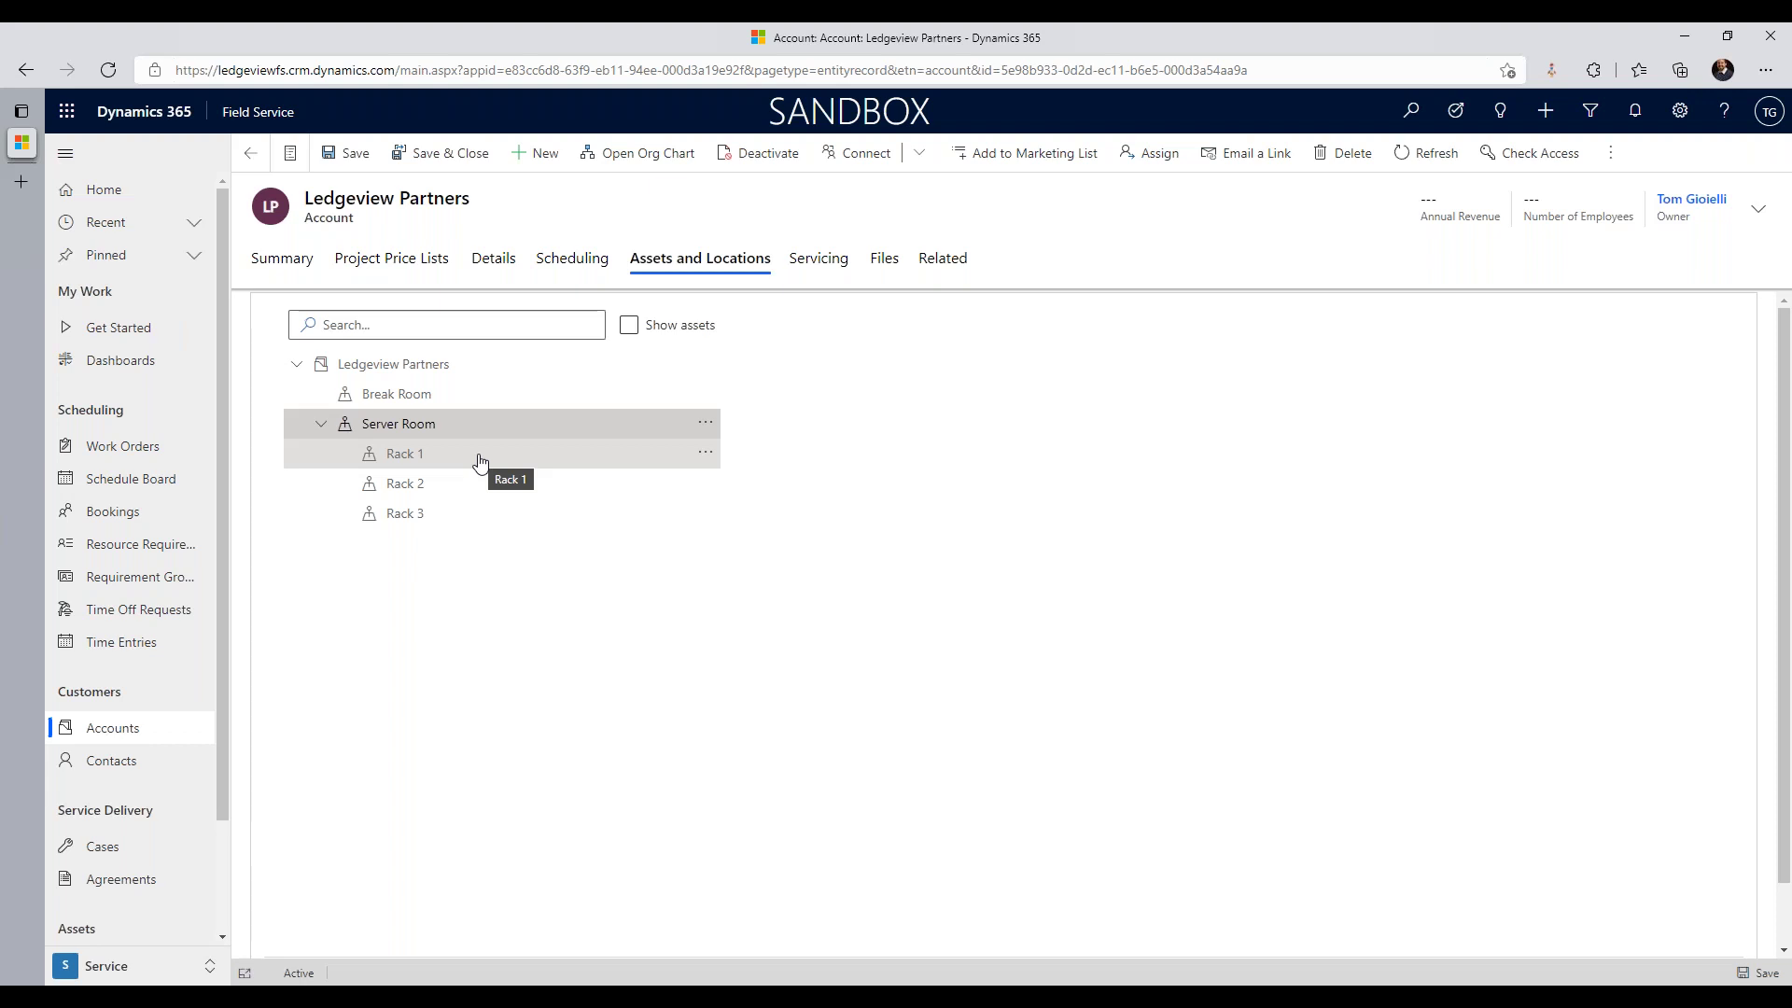
{"action": "left_click", "coordinate": [486, 489]}
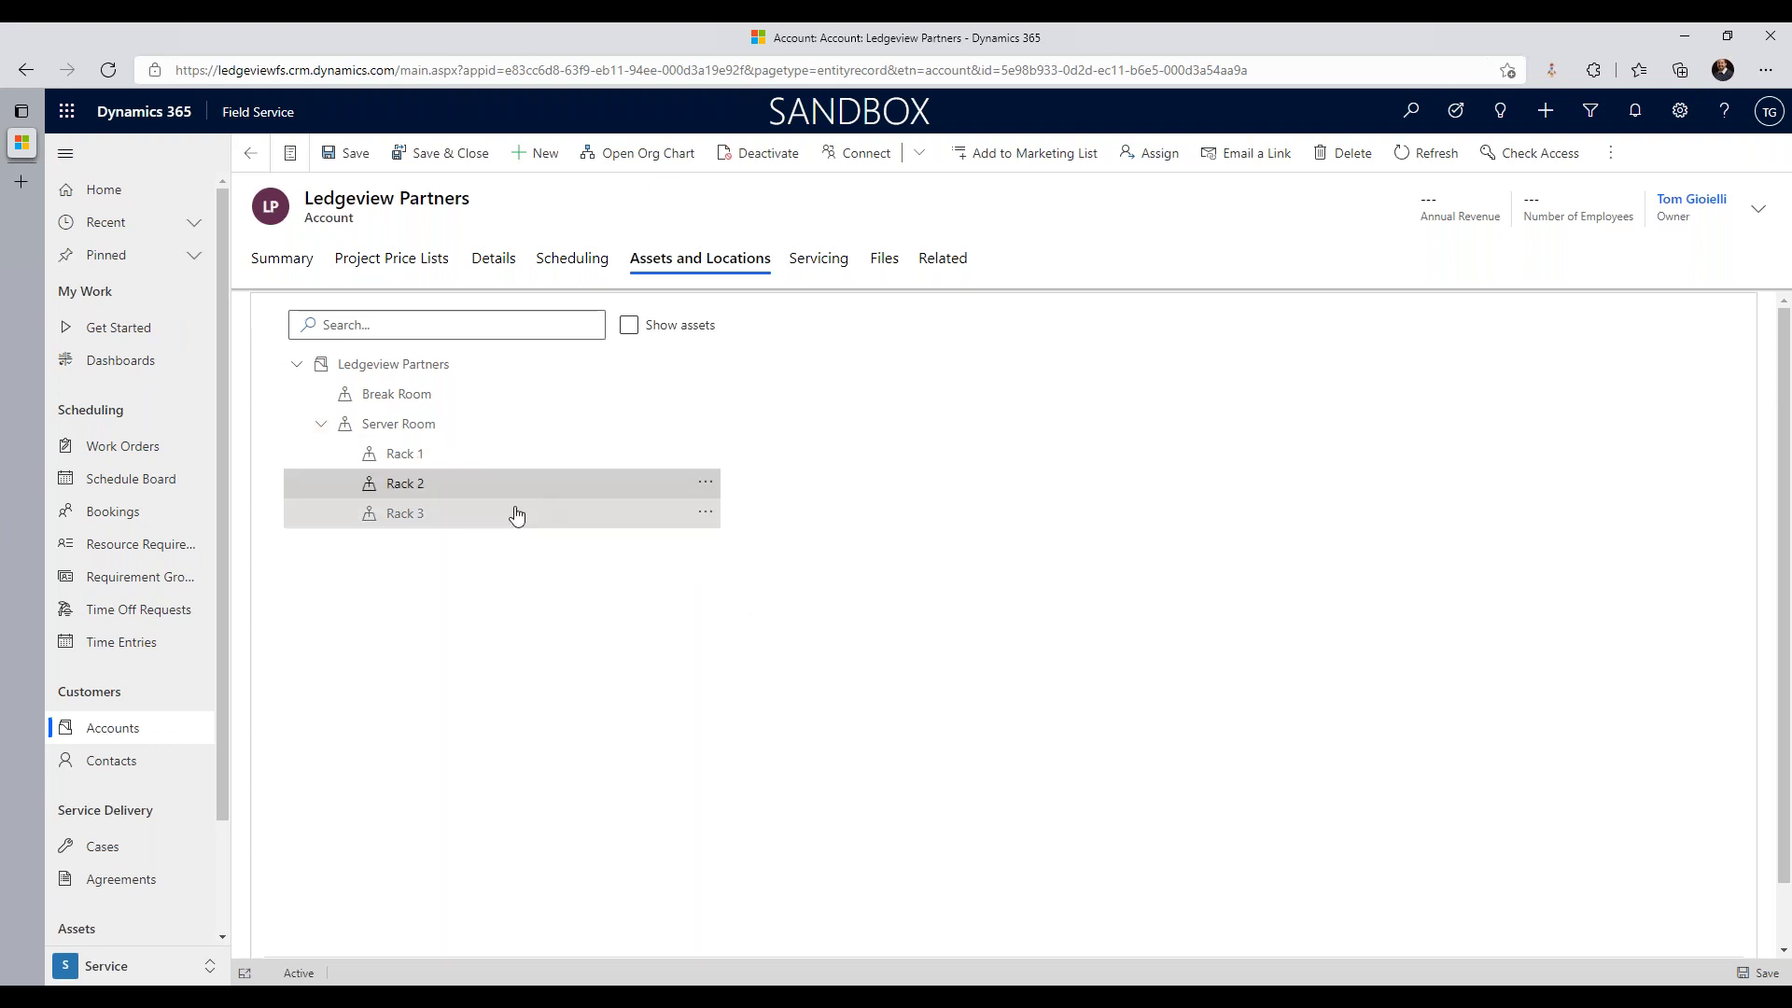